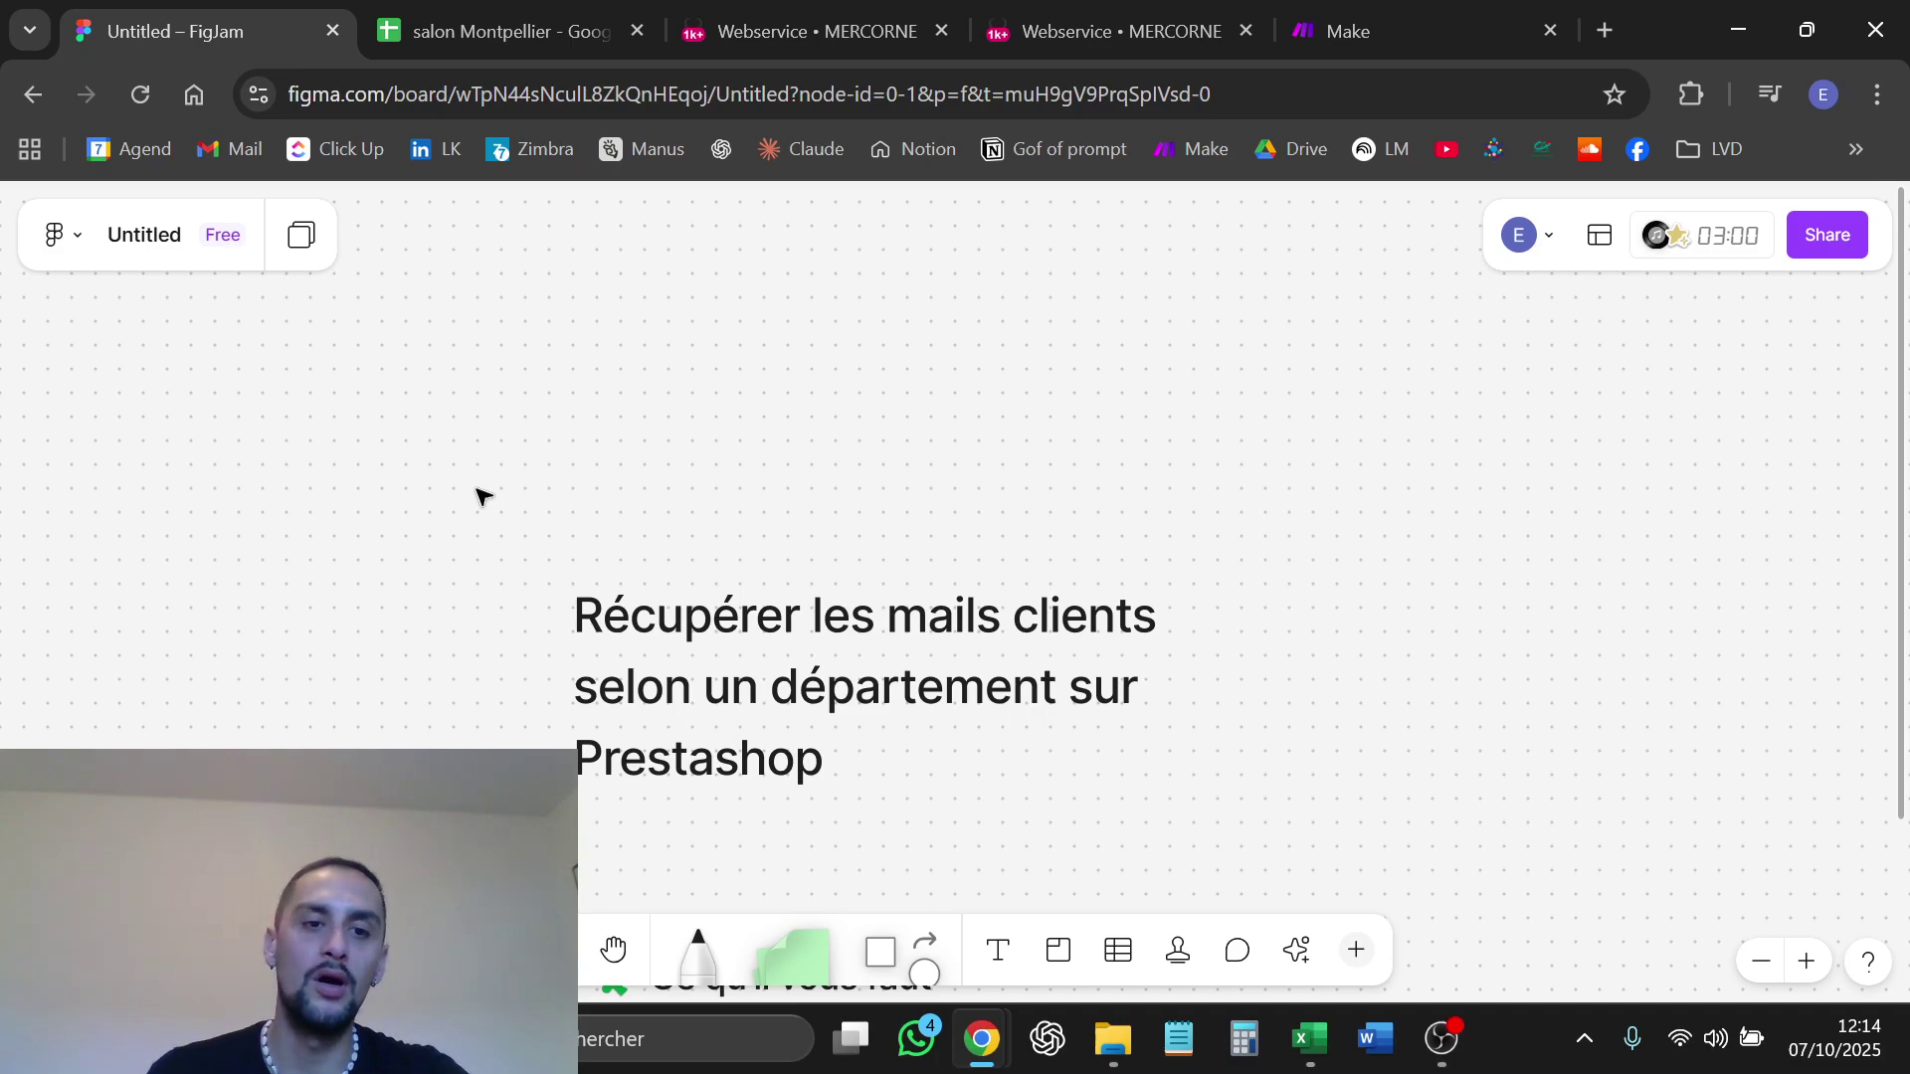
Review the prerequisites on the board and the Nom, Prénom and Mail headers in the salon Montpellier sheet
scroll(479, 494, down, 5)
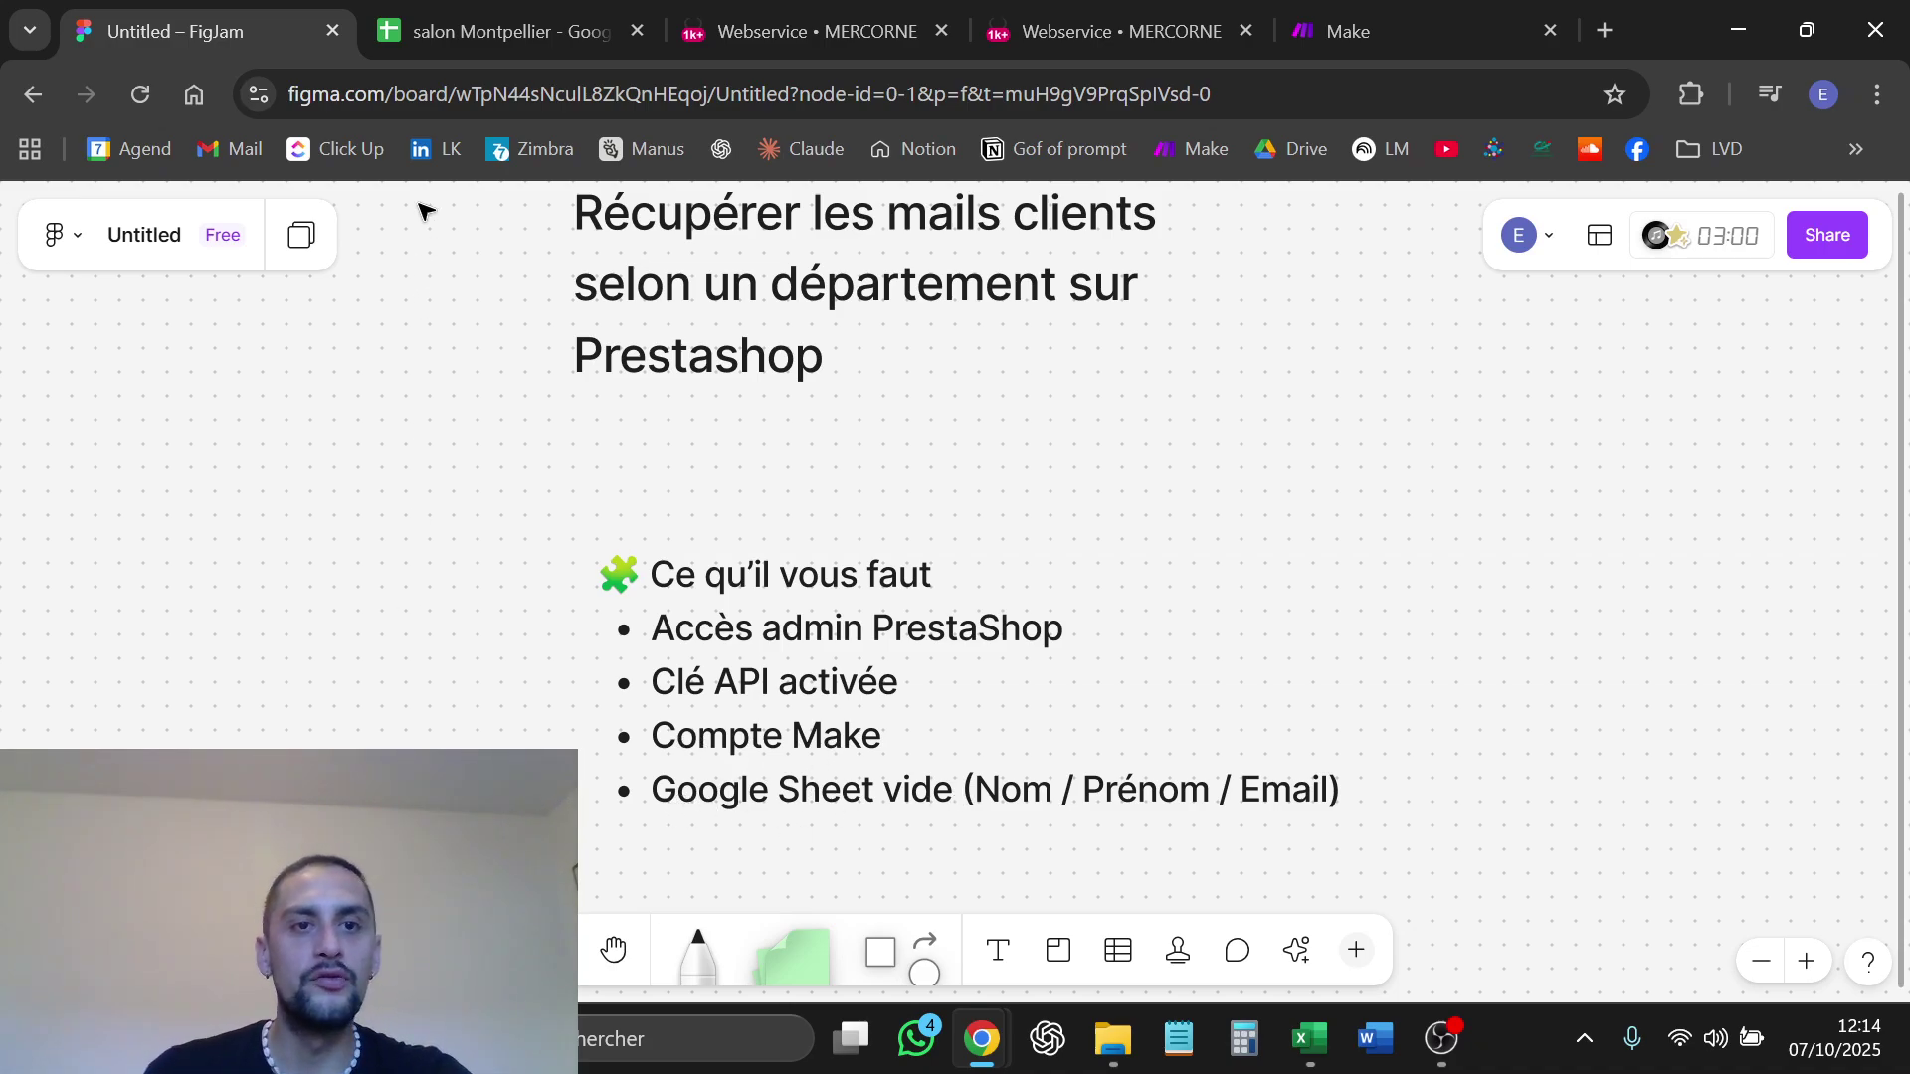
click(516, 14)
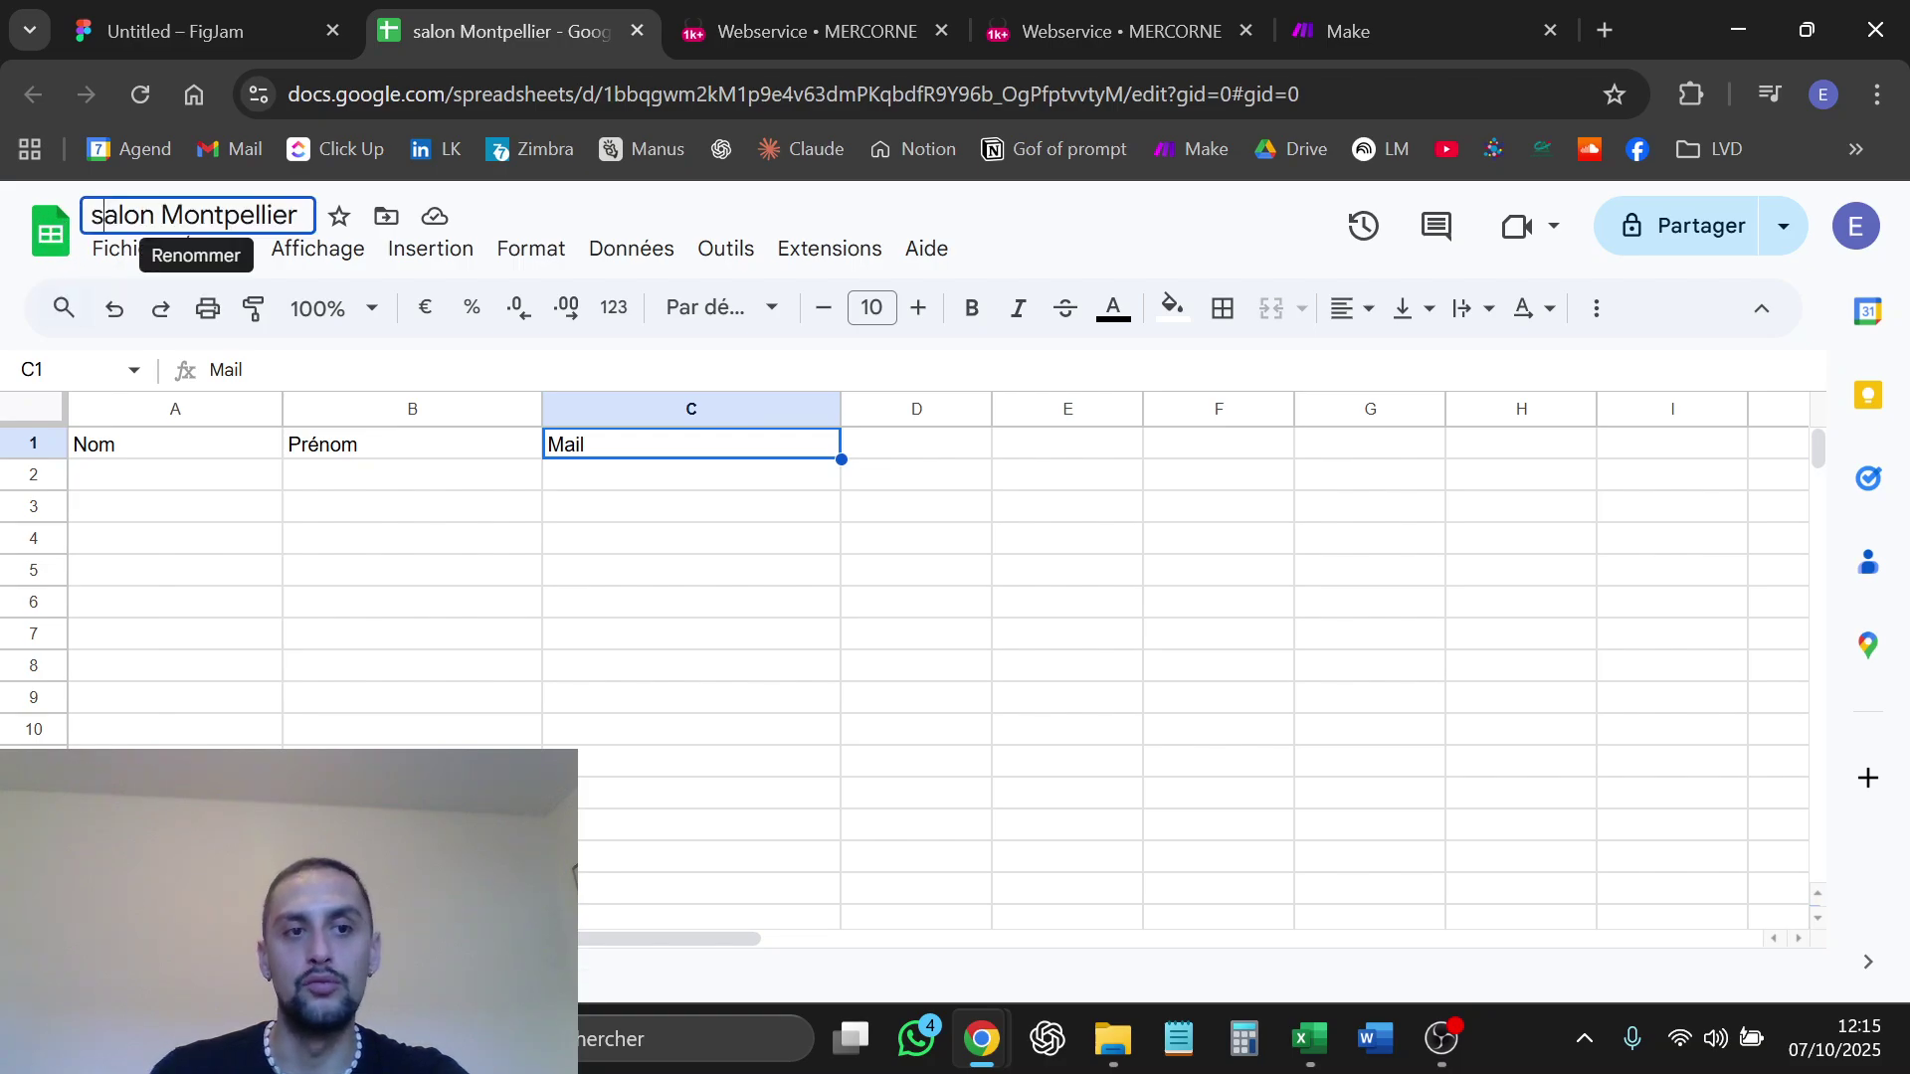
click(222, 452)
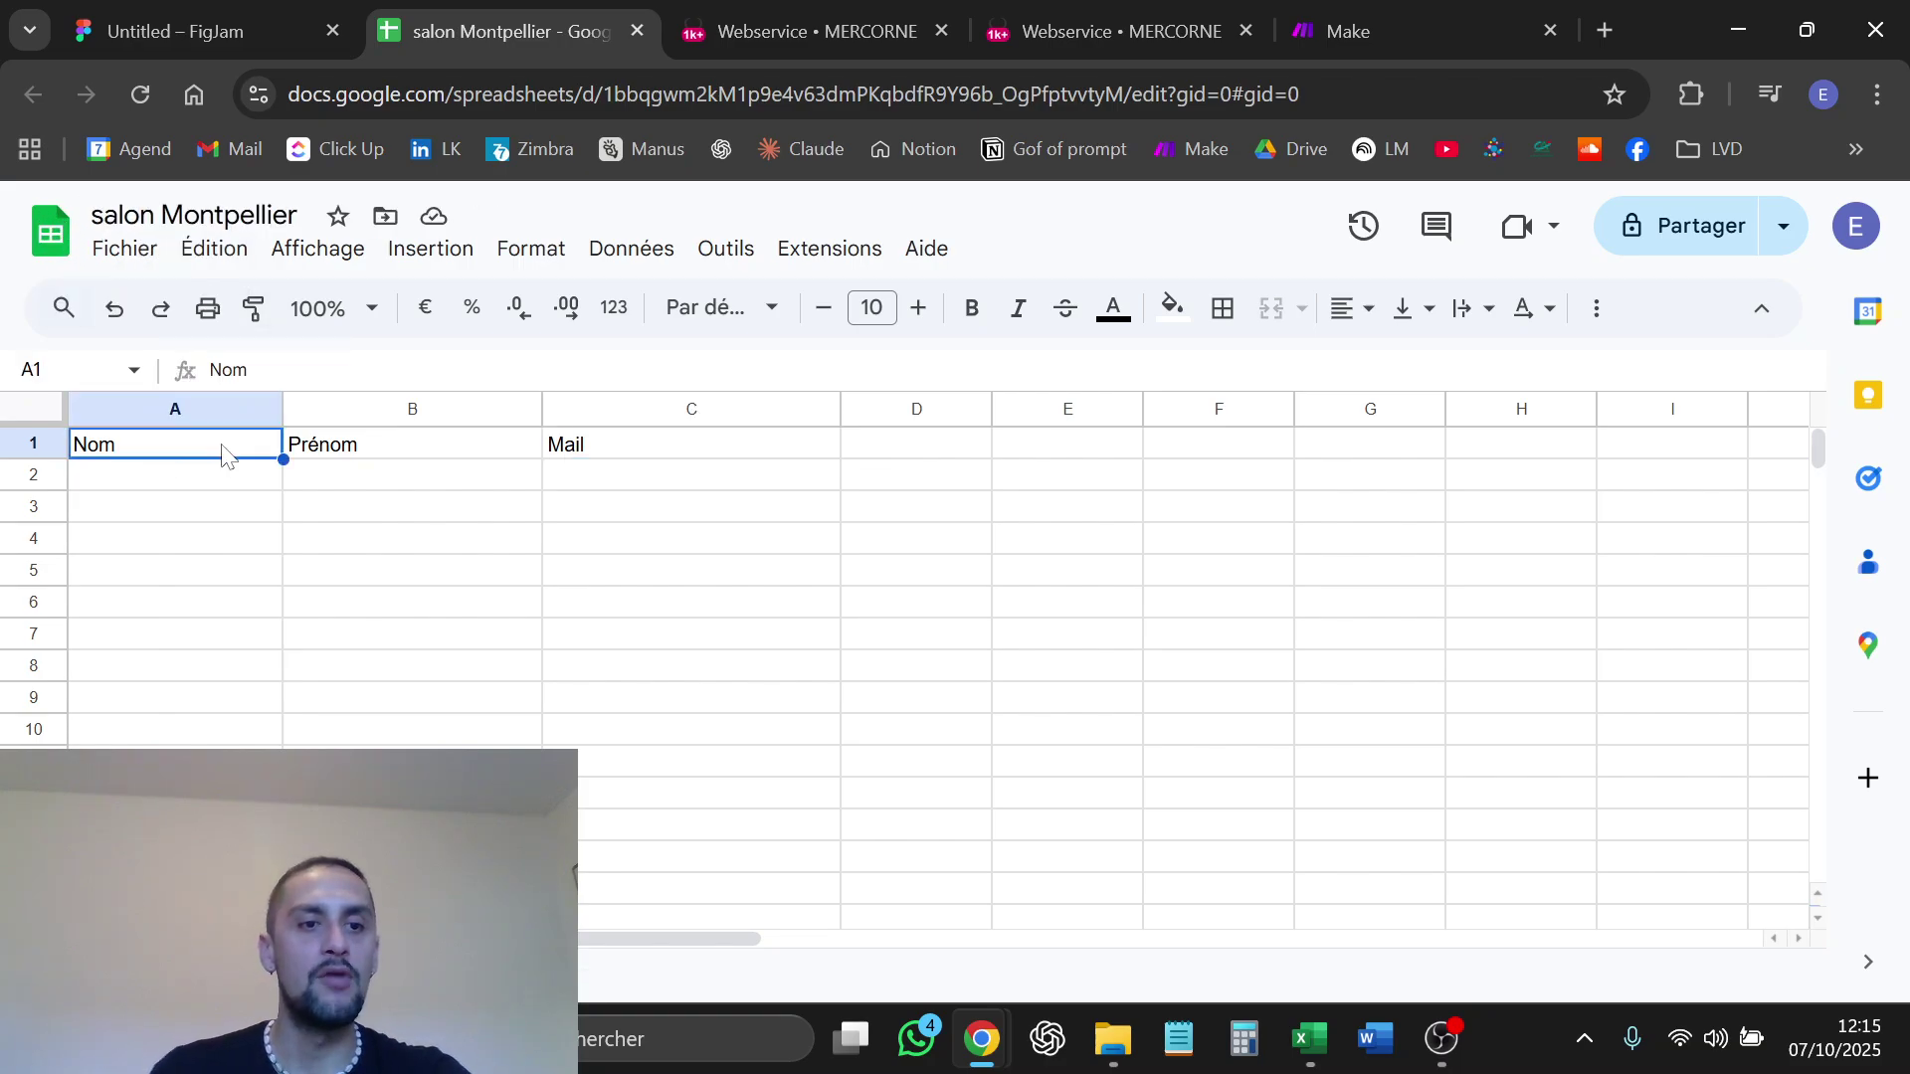
click(433, 458)
click(562, 459)
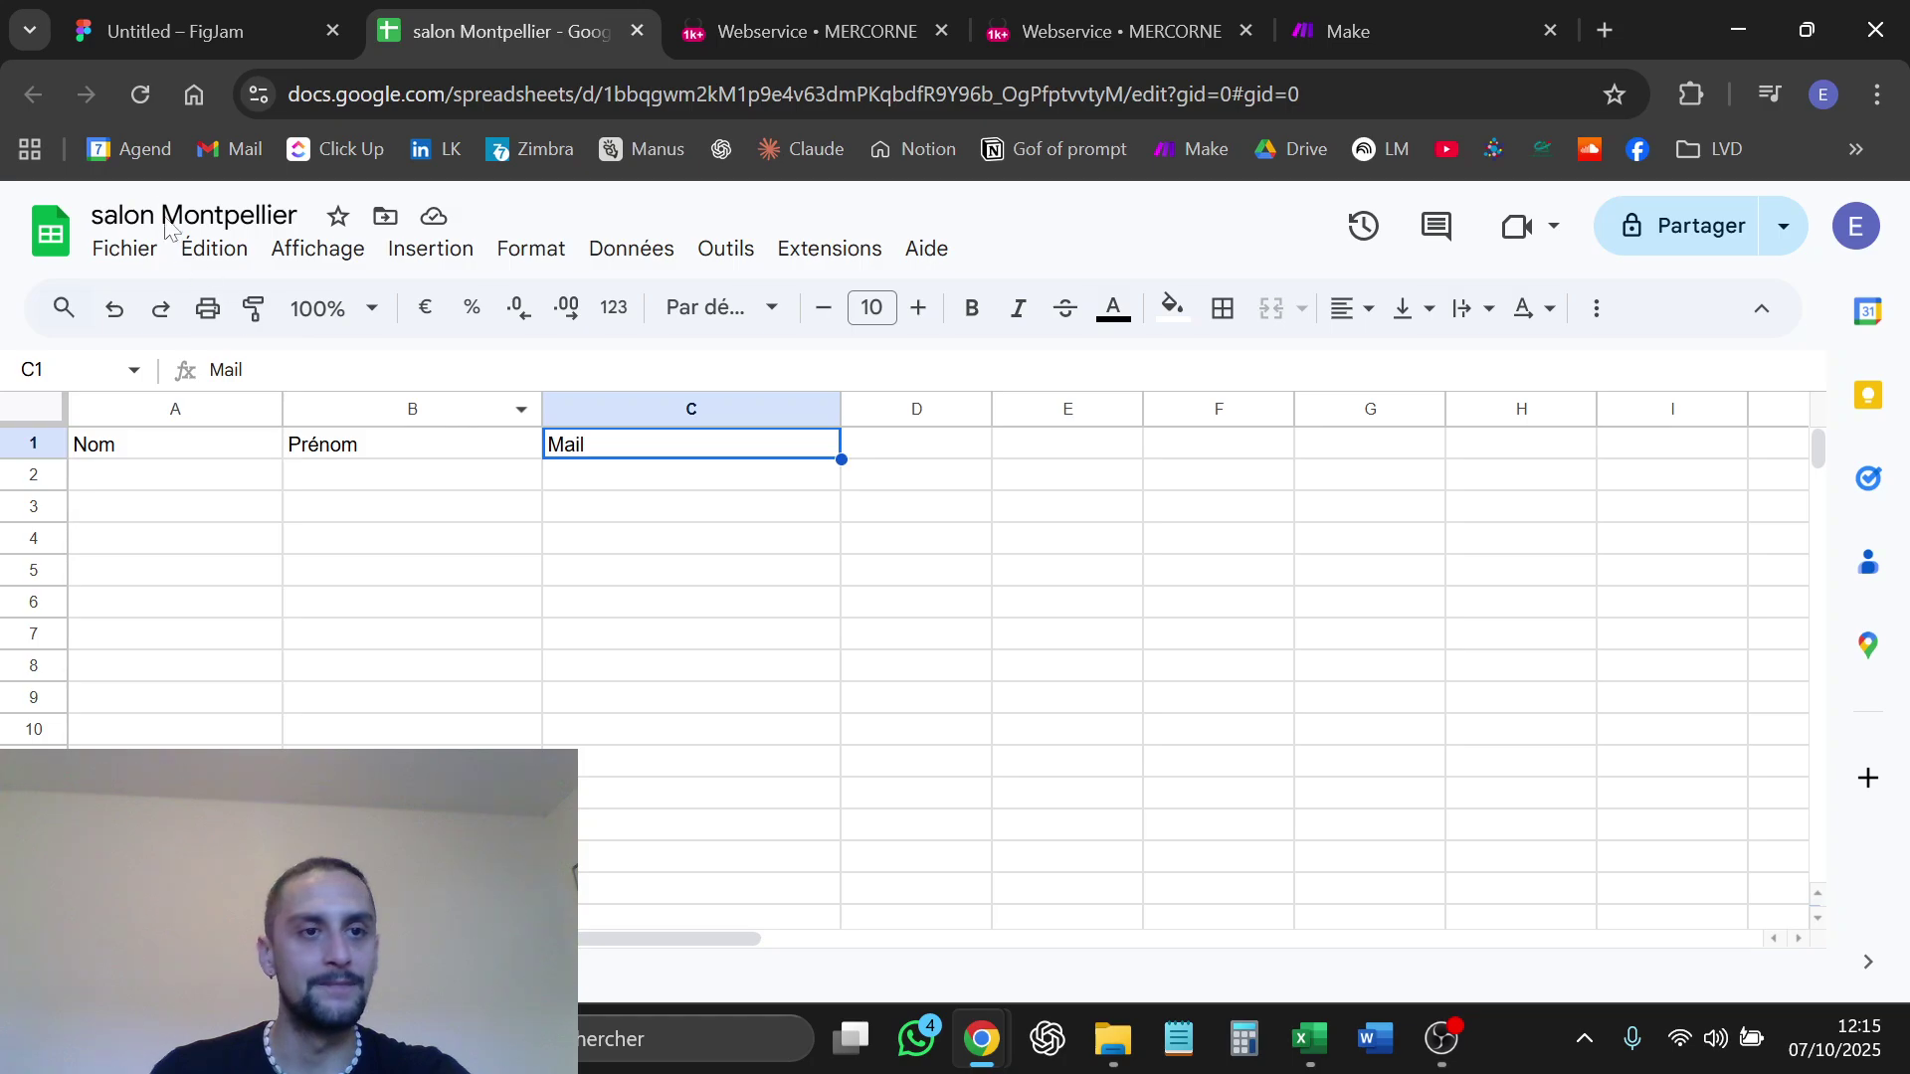
click(325, 573)
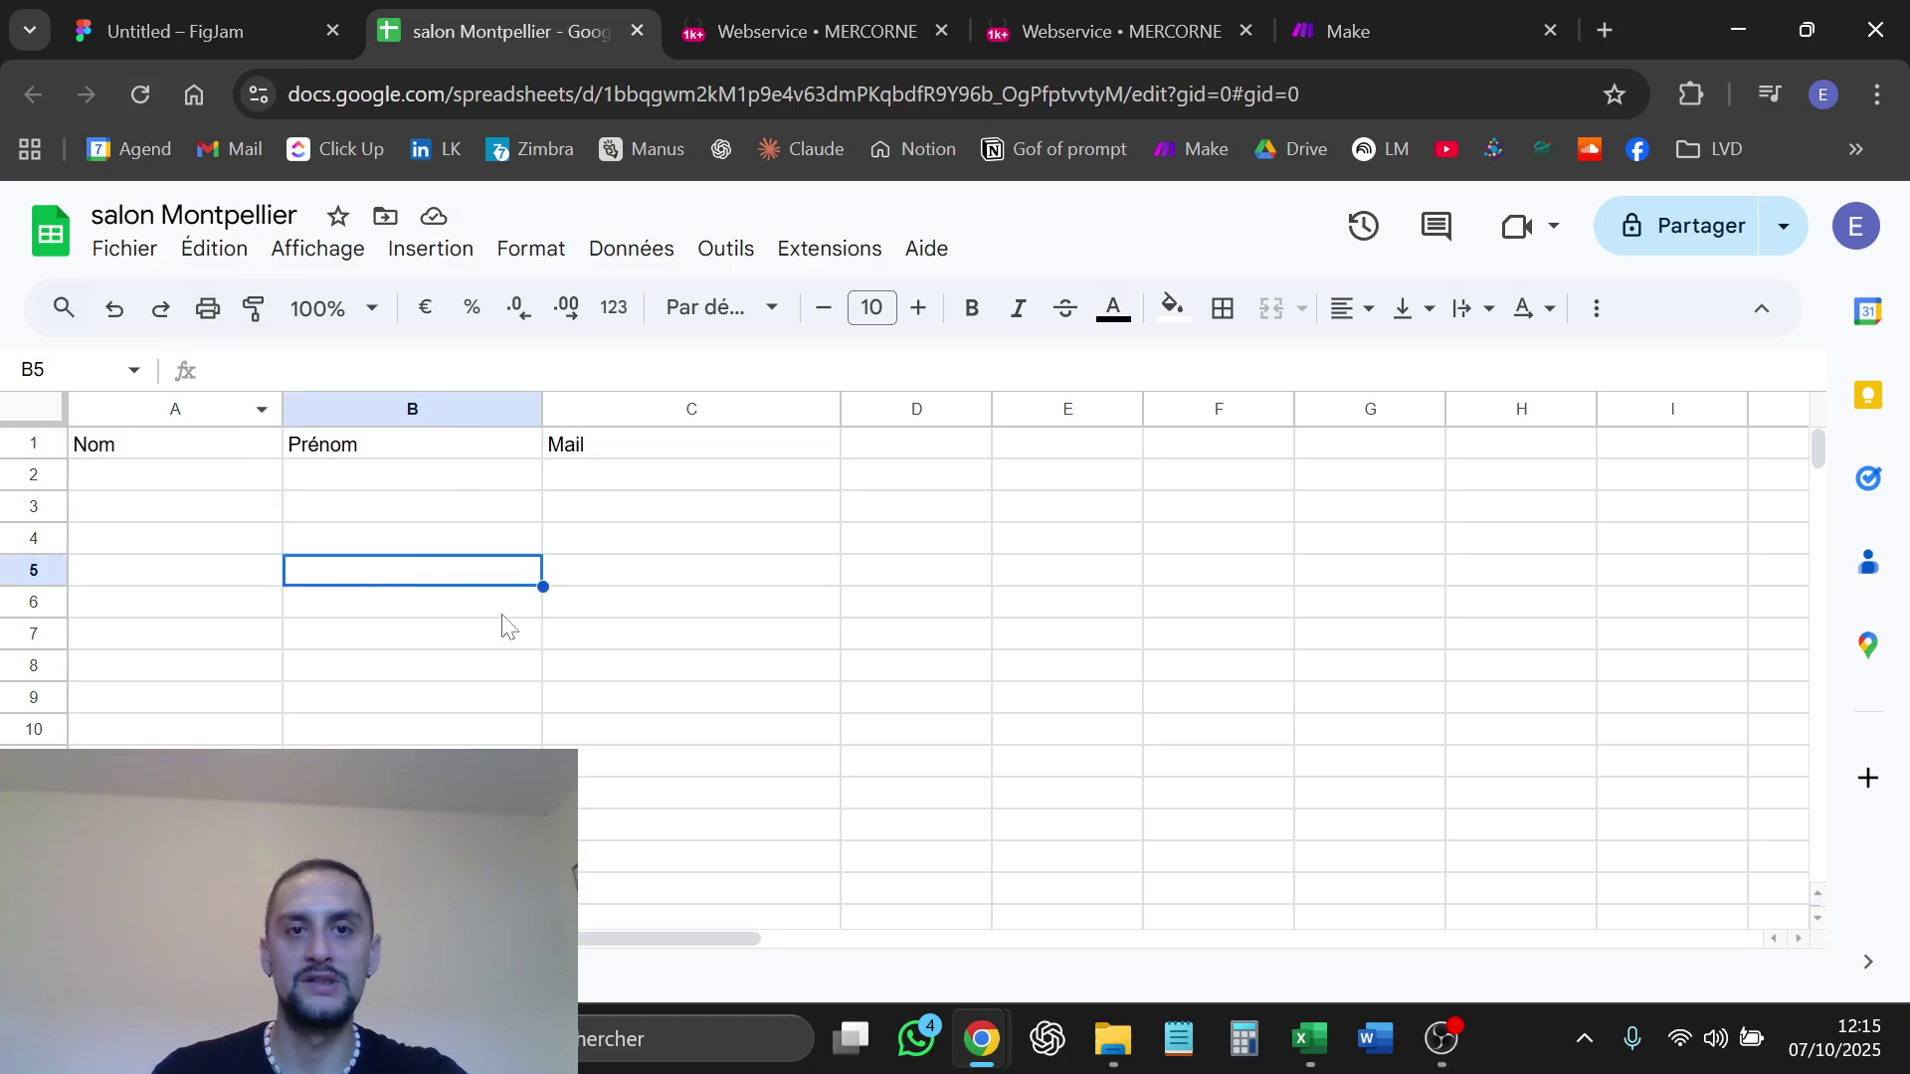
Generate a new webservice key in the Clé field of PrestaShop's new-key form and copy it
click(778, 29)
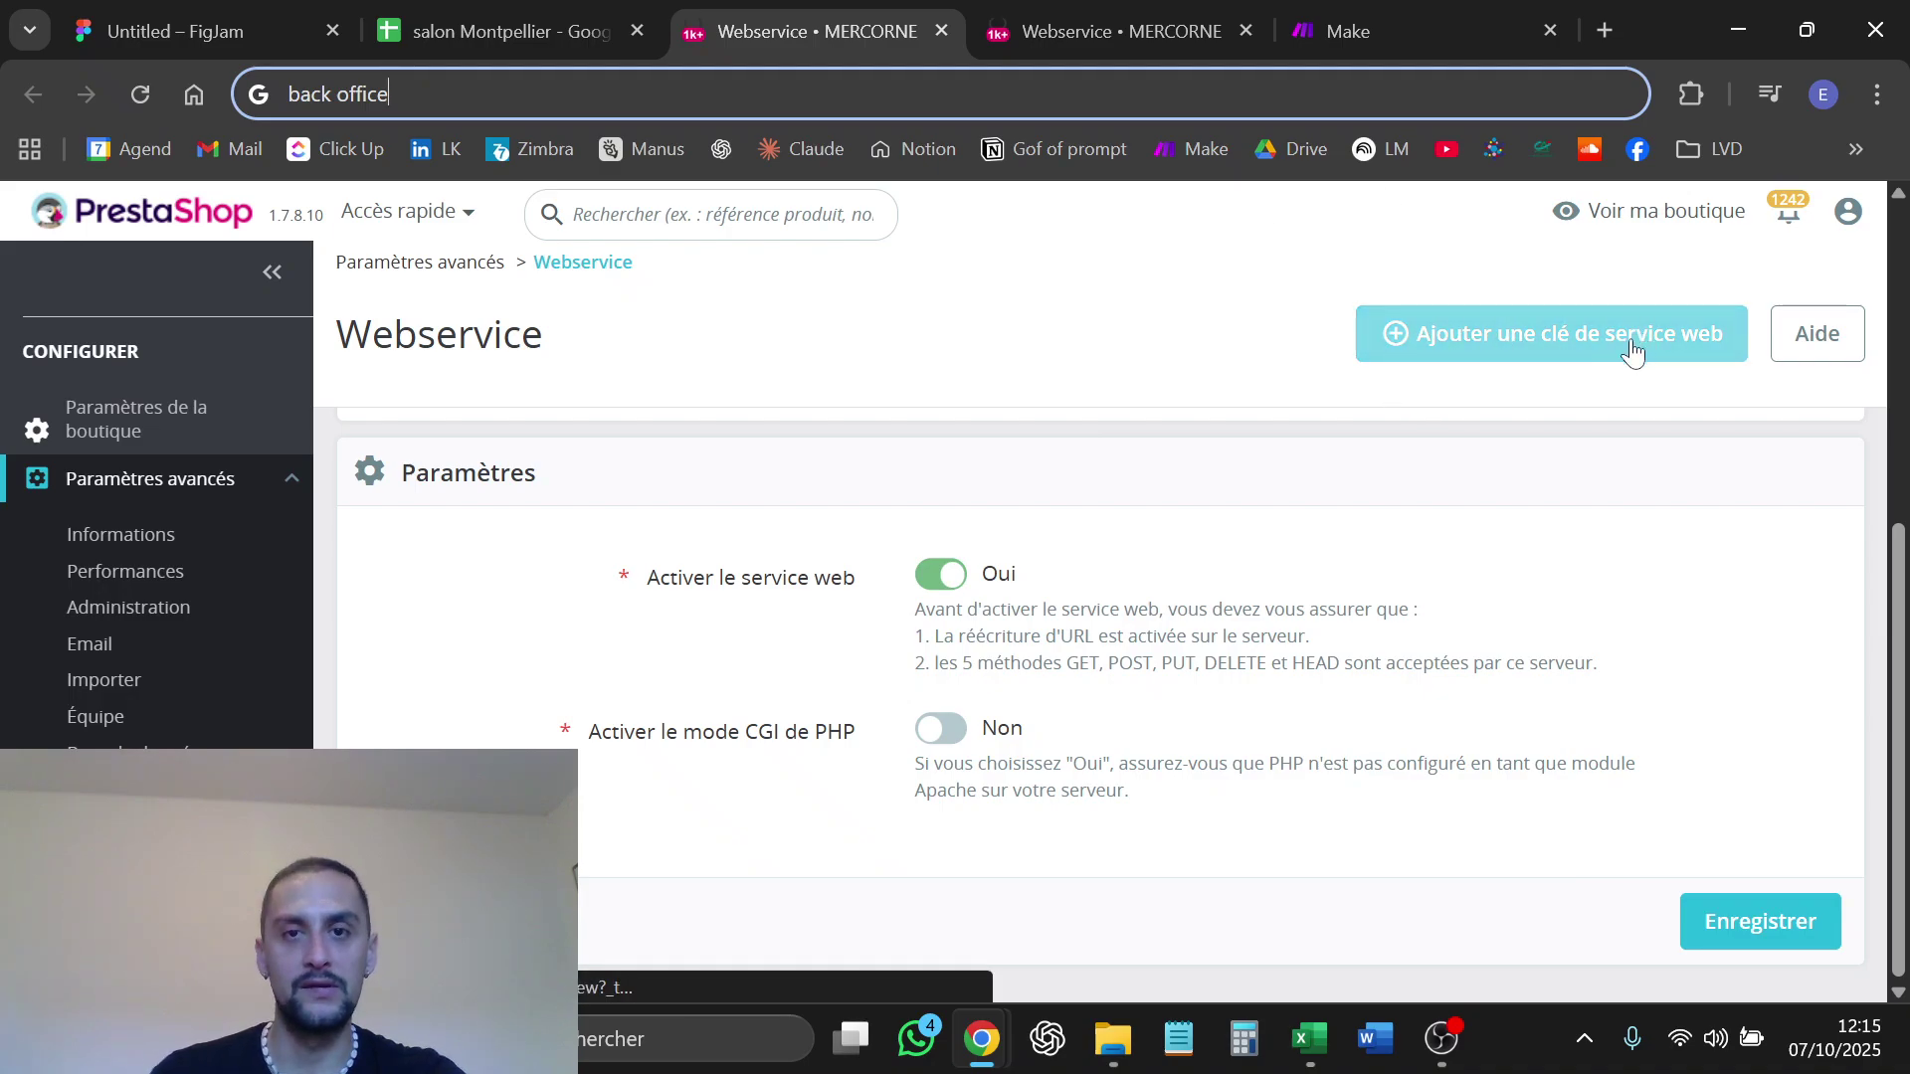
click(1139, 25)
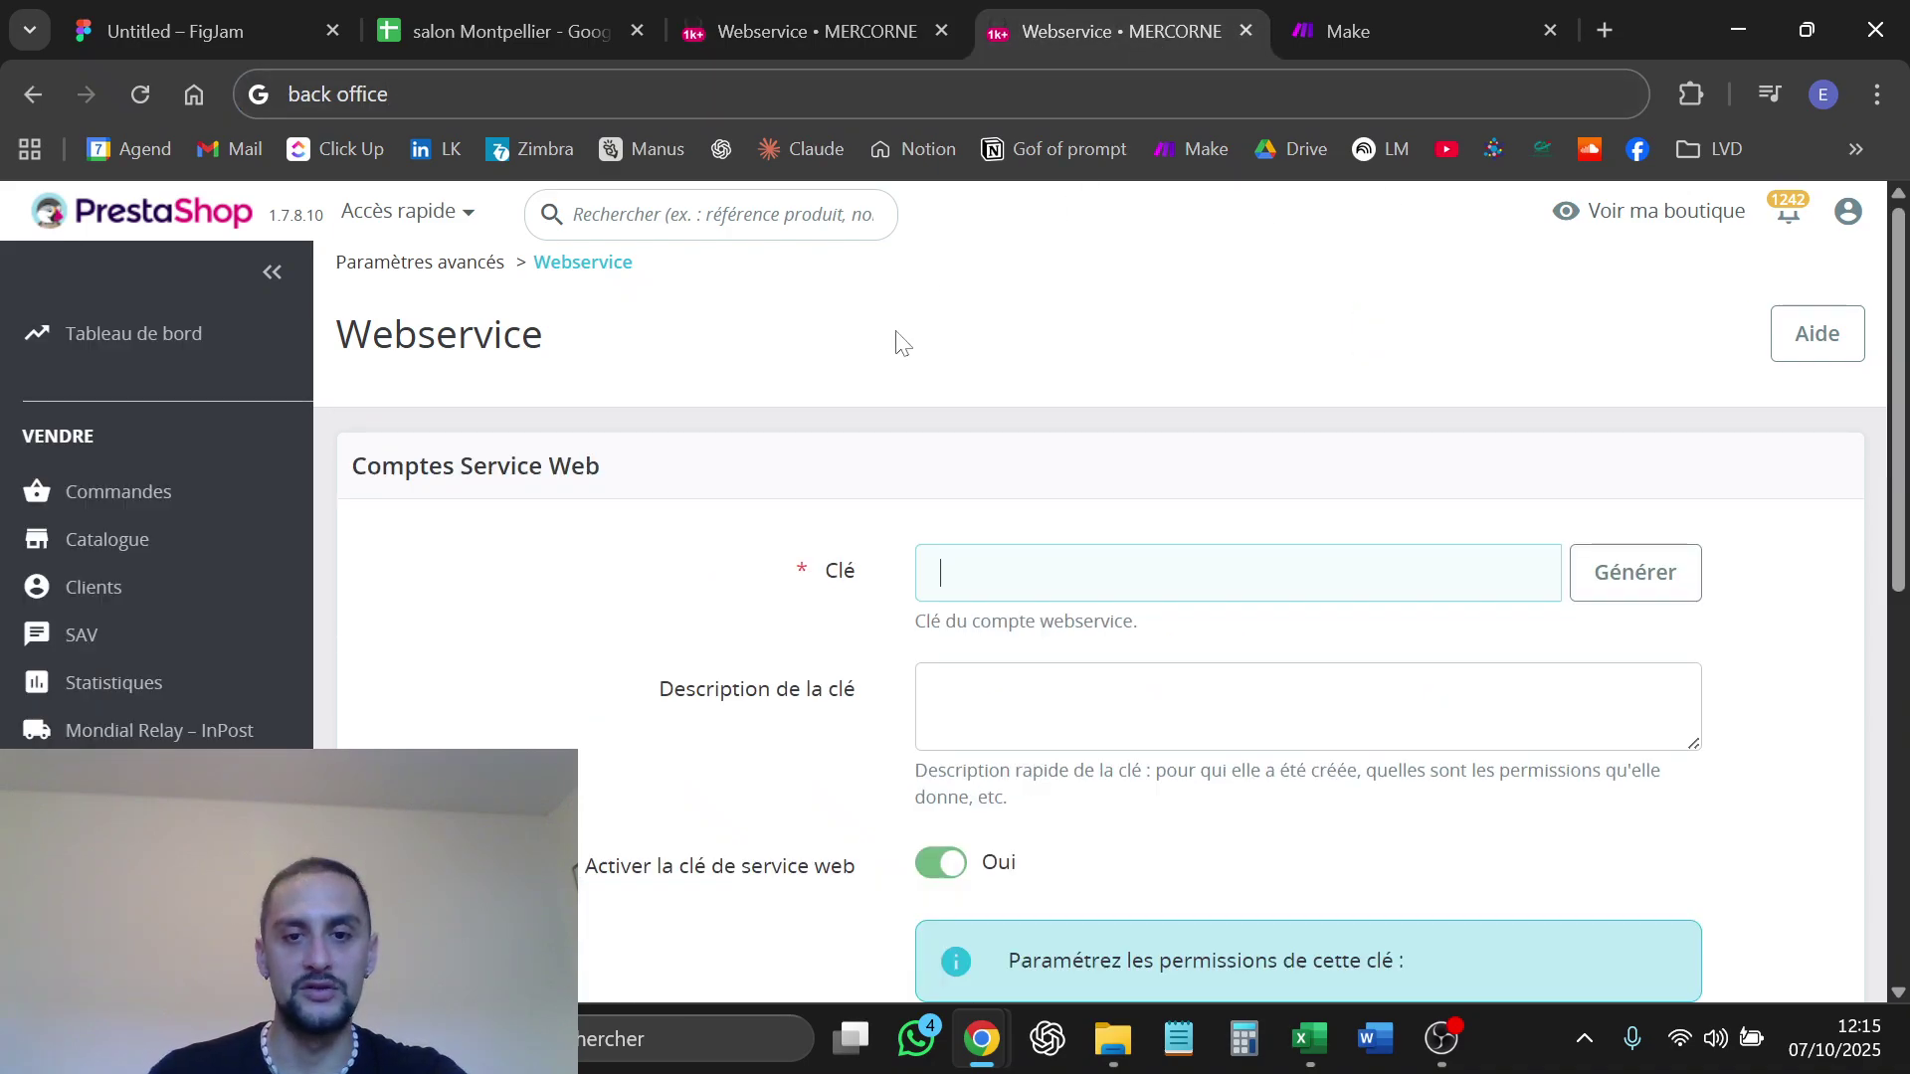
scroll(902, 343, down, 2)
scroll(901, 380, up, 2)
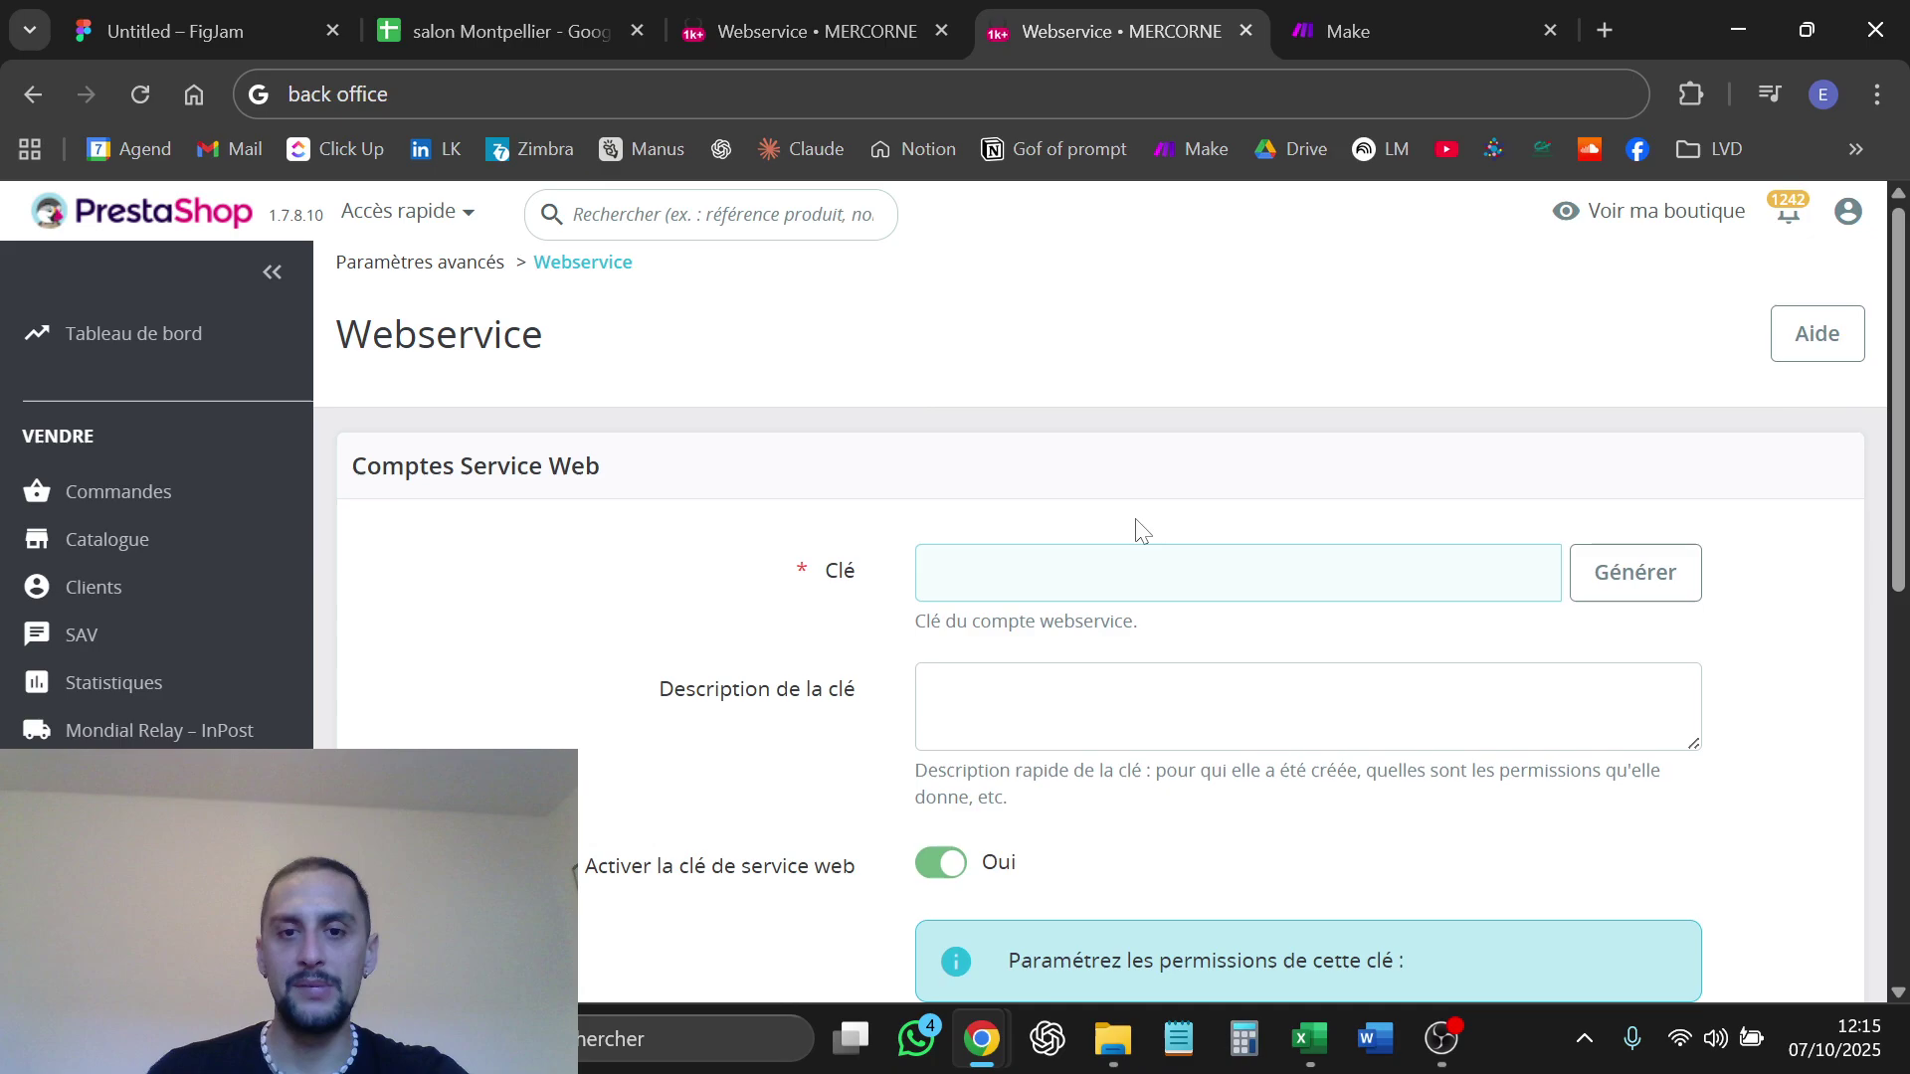
click(1640, 569)
drag(1368, 574, 895, 578)
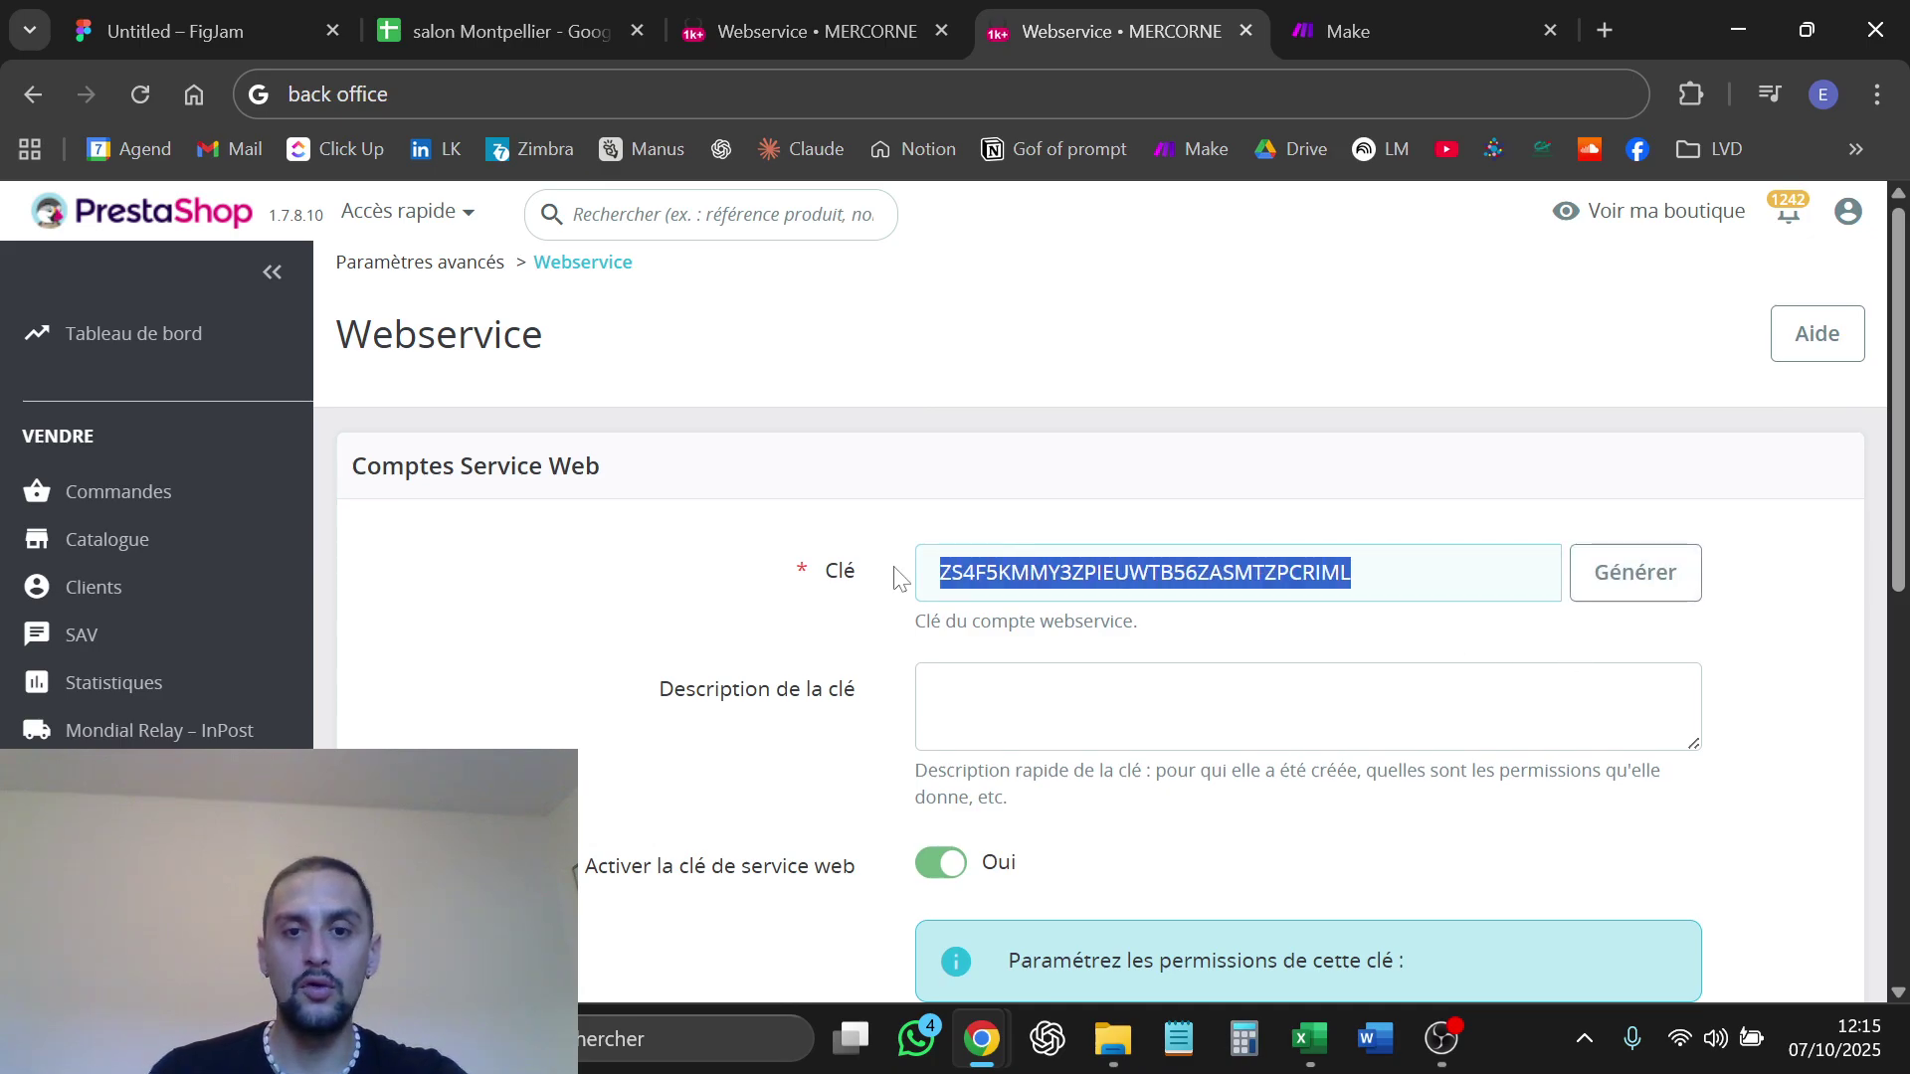
right_click(1102, 577)
click(1204, 360)
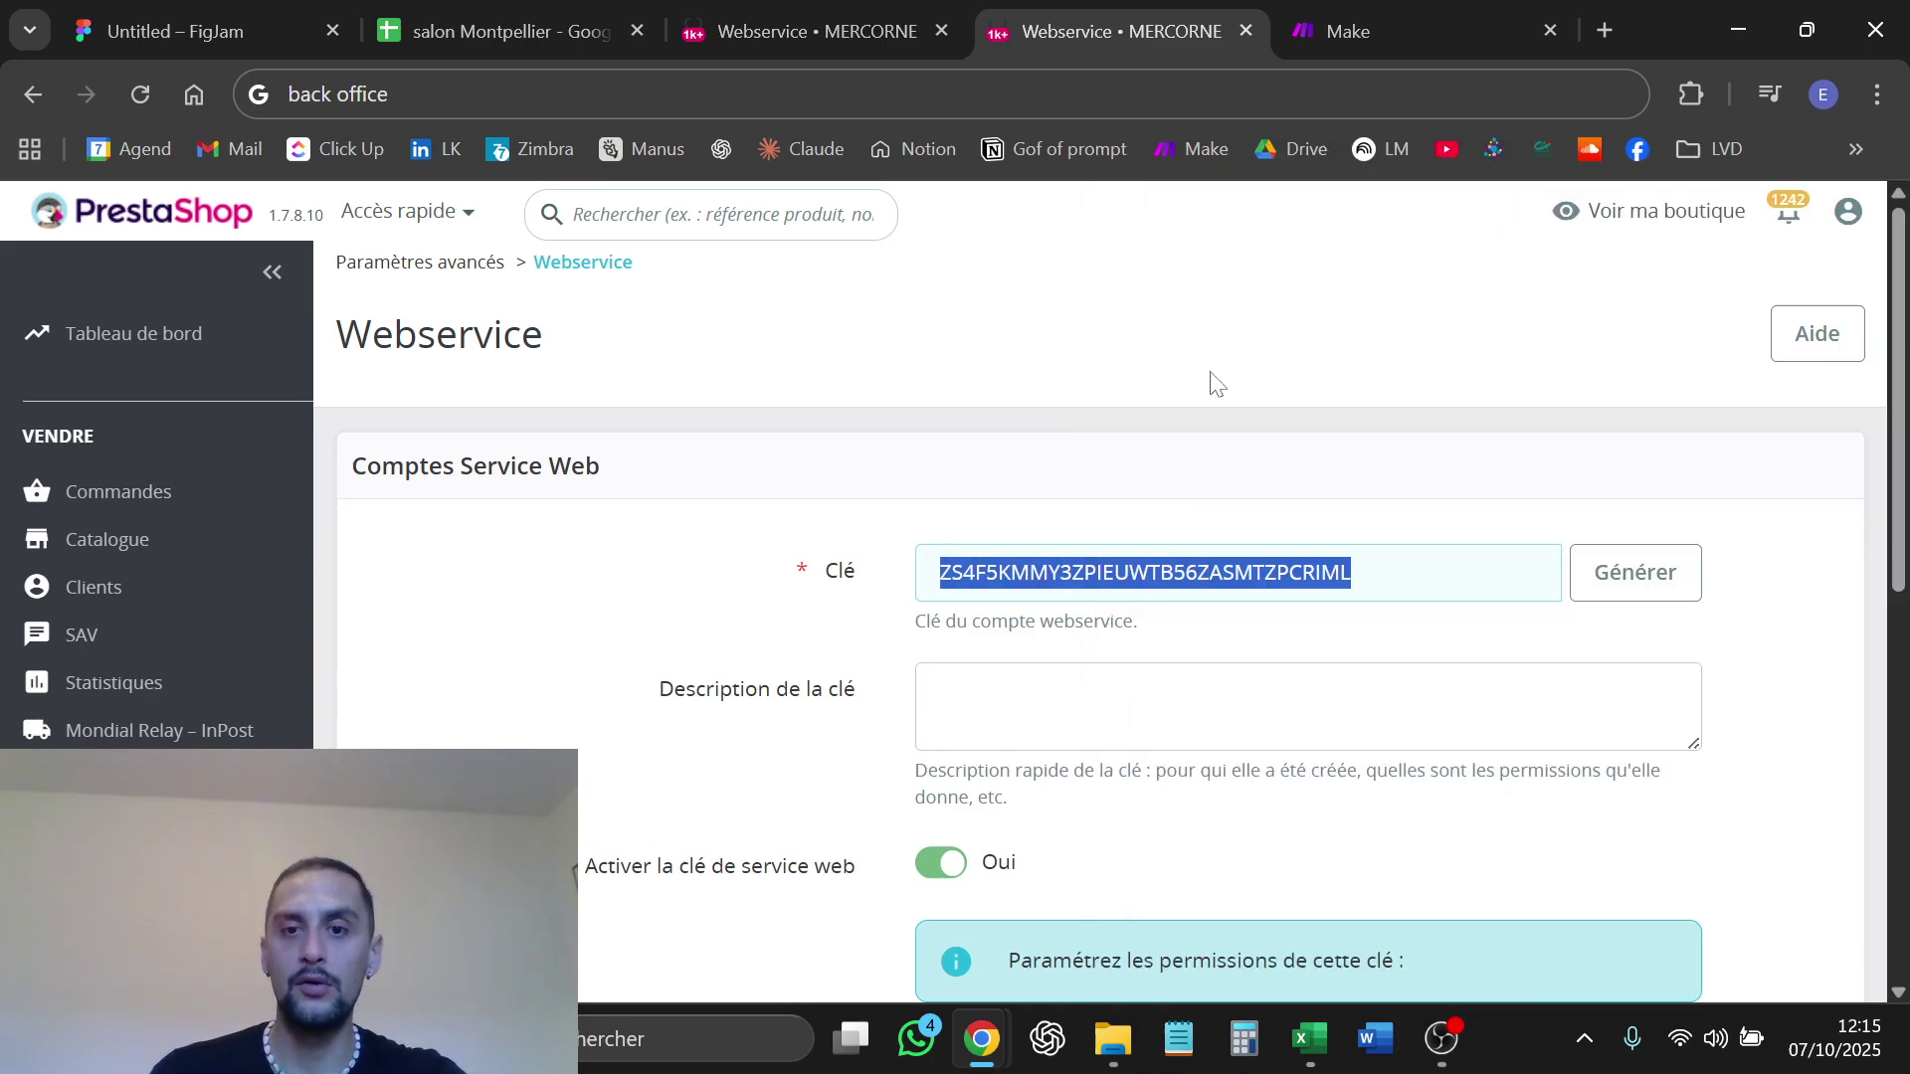
click(1034, 353)
Grant the new webservice key the Voir (GET) permission on the addresses resource
scroll(1034, 353, down, 3)
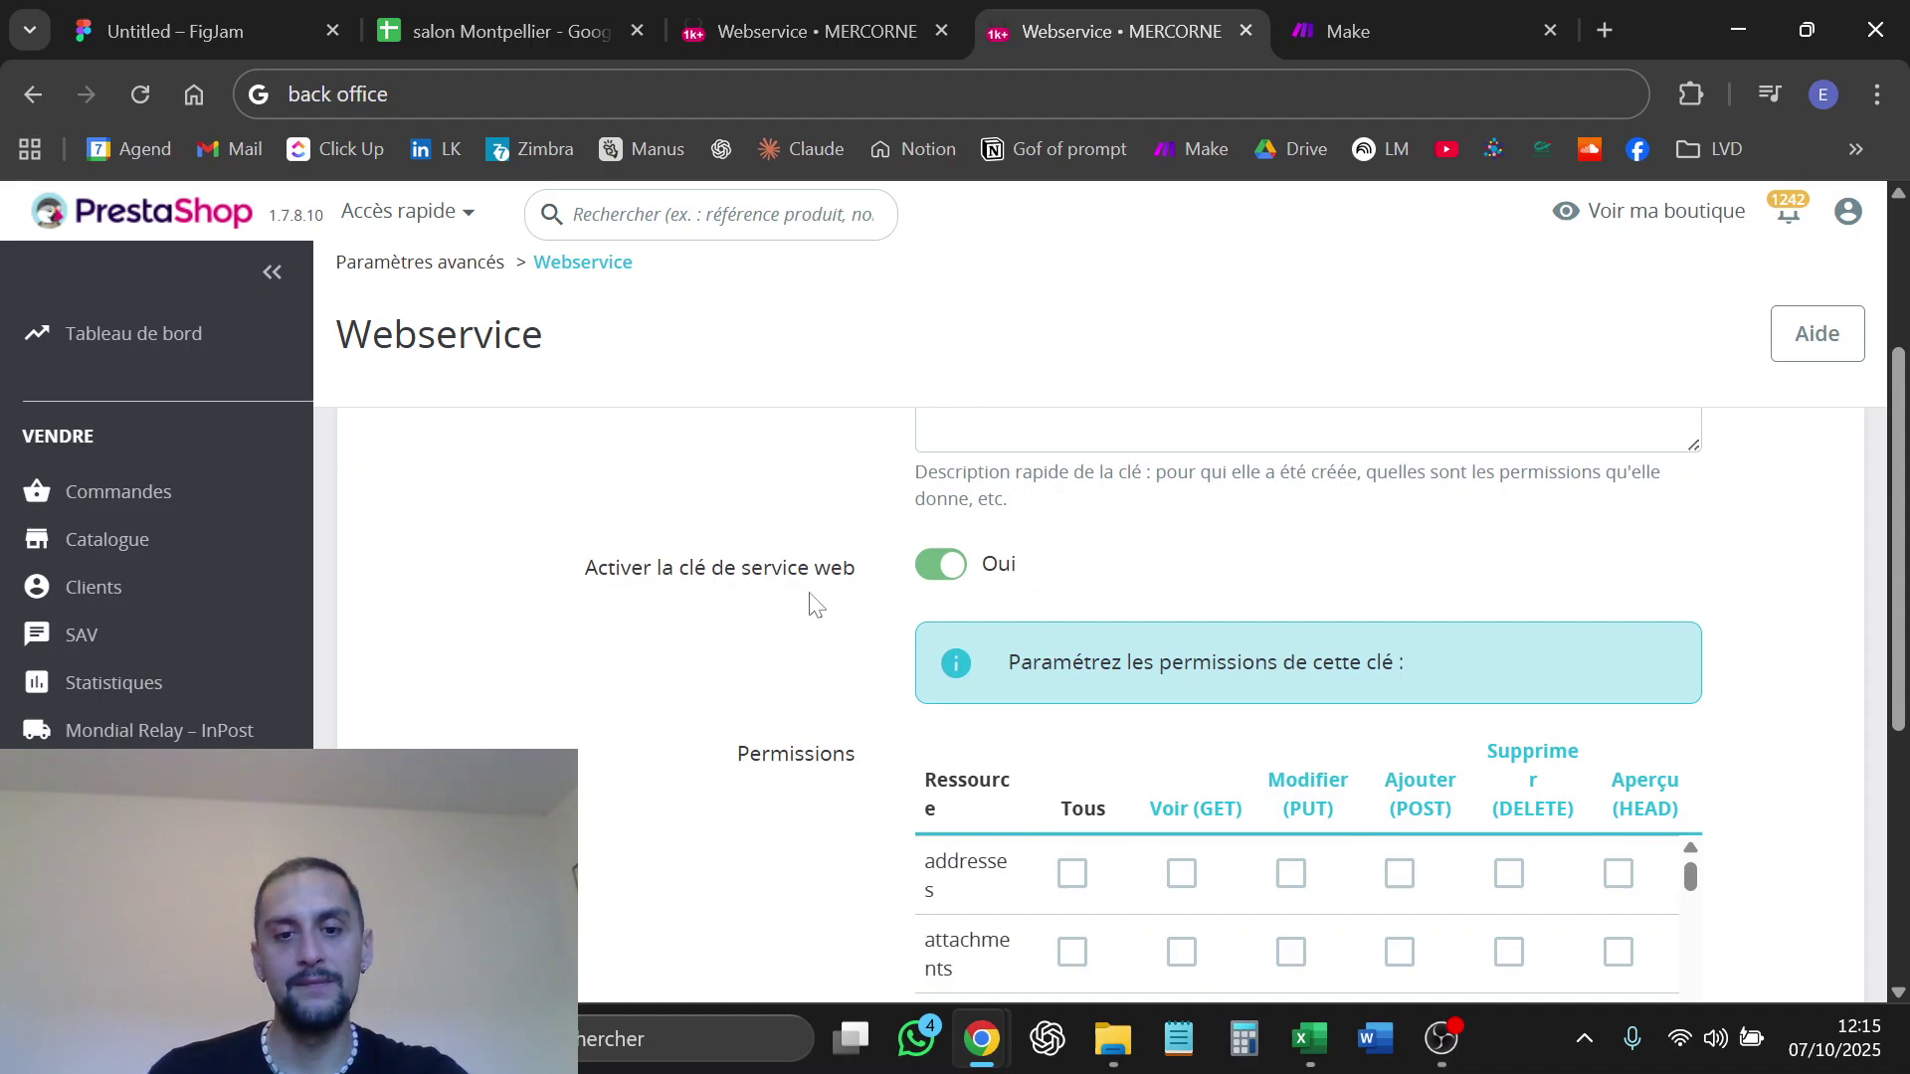
scroll(731, 637, down, 1)
scroll(733, 633, down, 1)
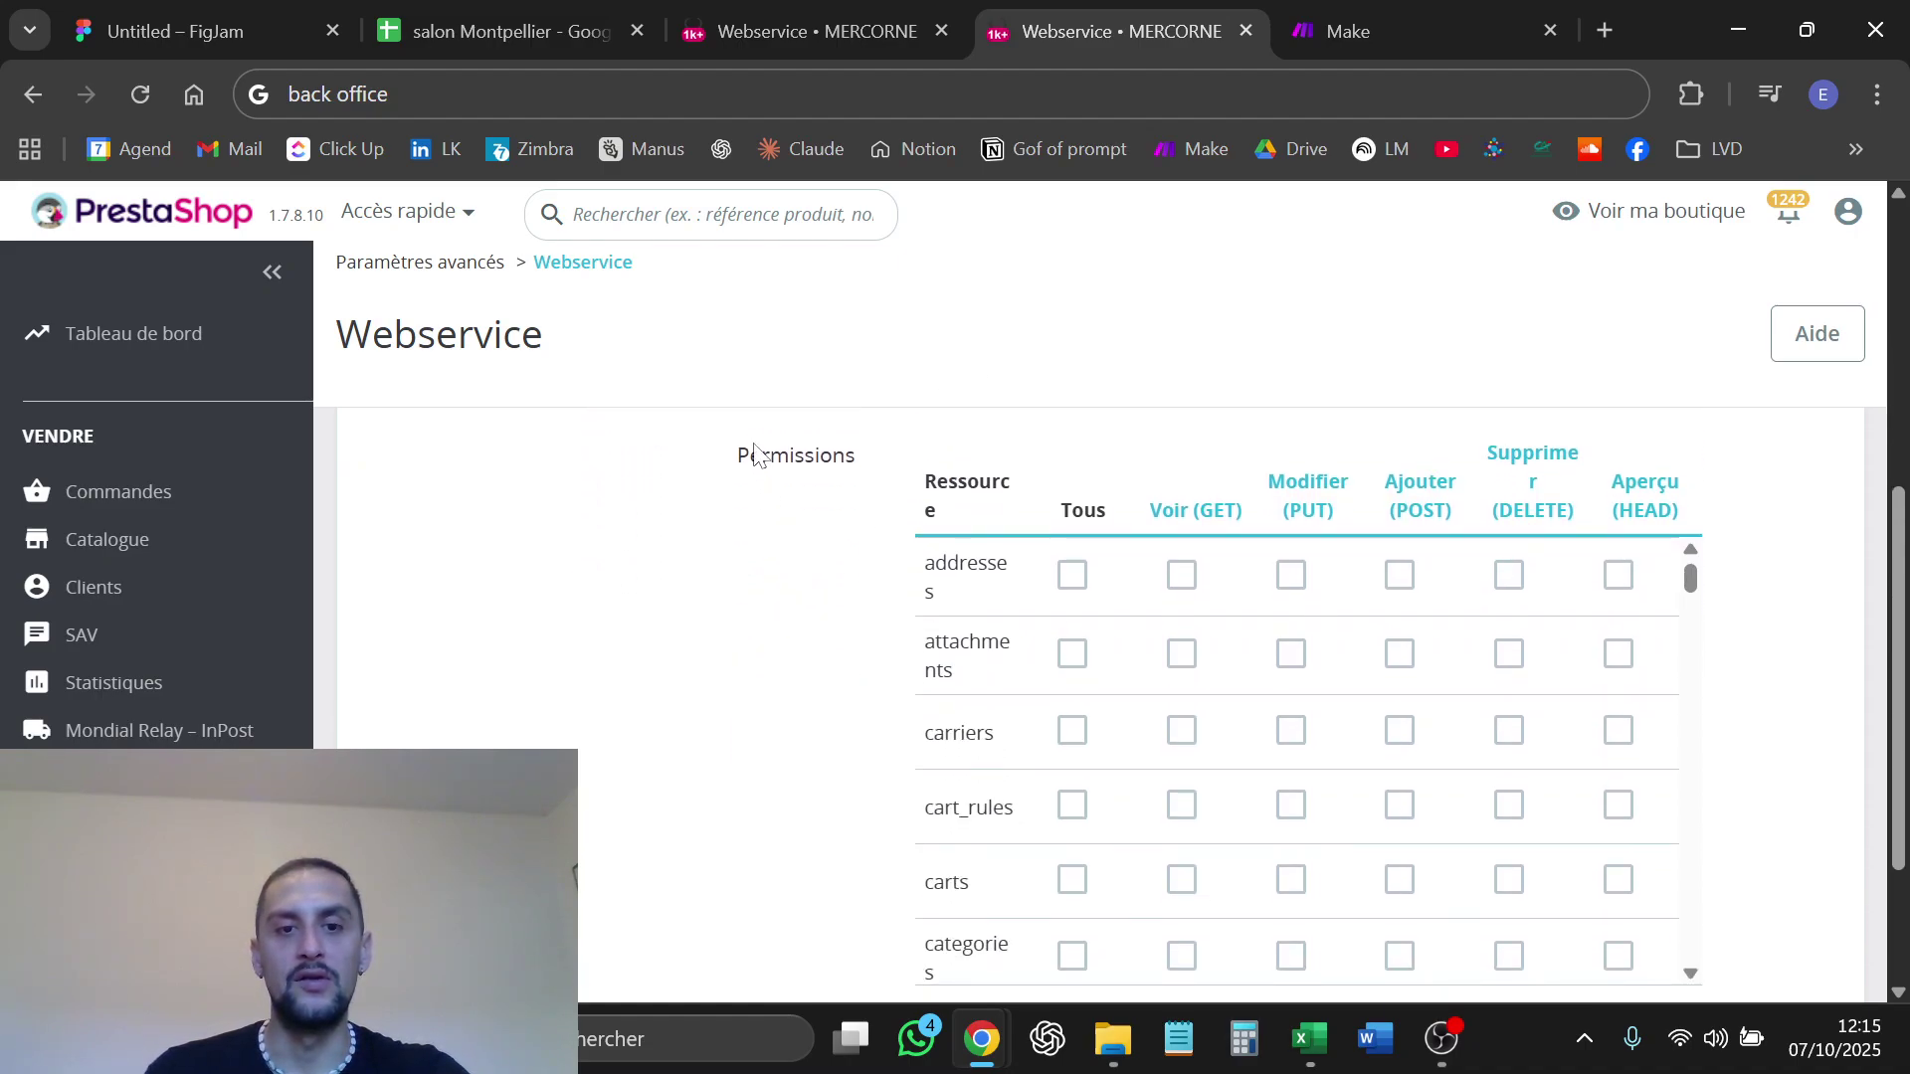
click(1182, 577)
Grant the webservice key the Voir (GET) permission on the customers resource
scroll(1130, 738, down, 5)
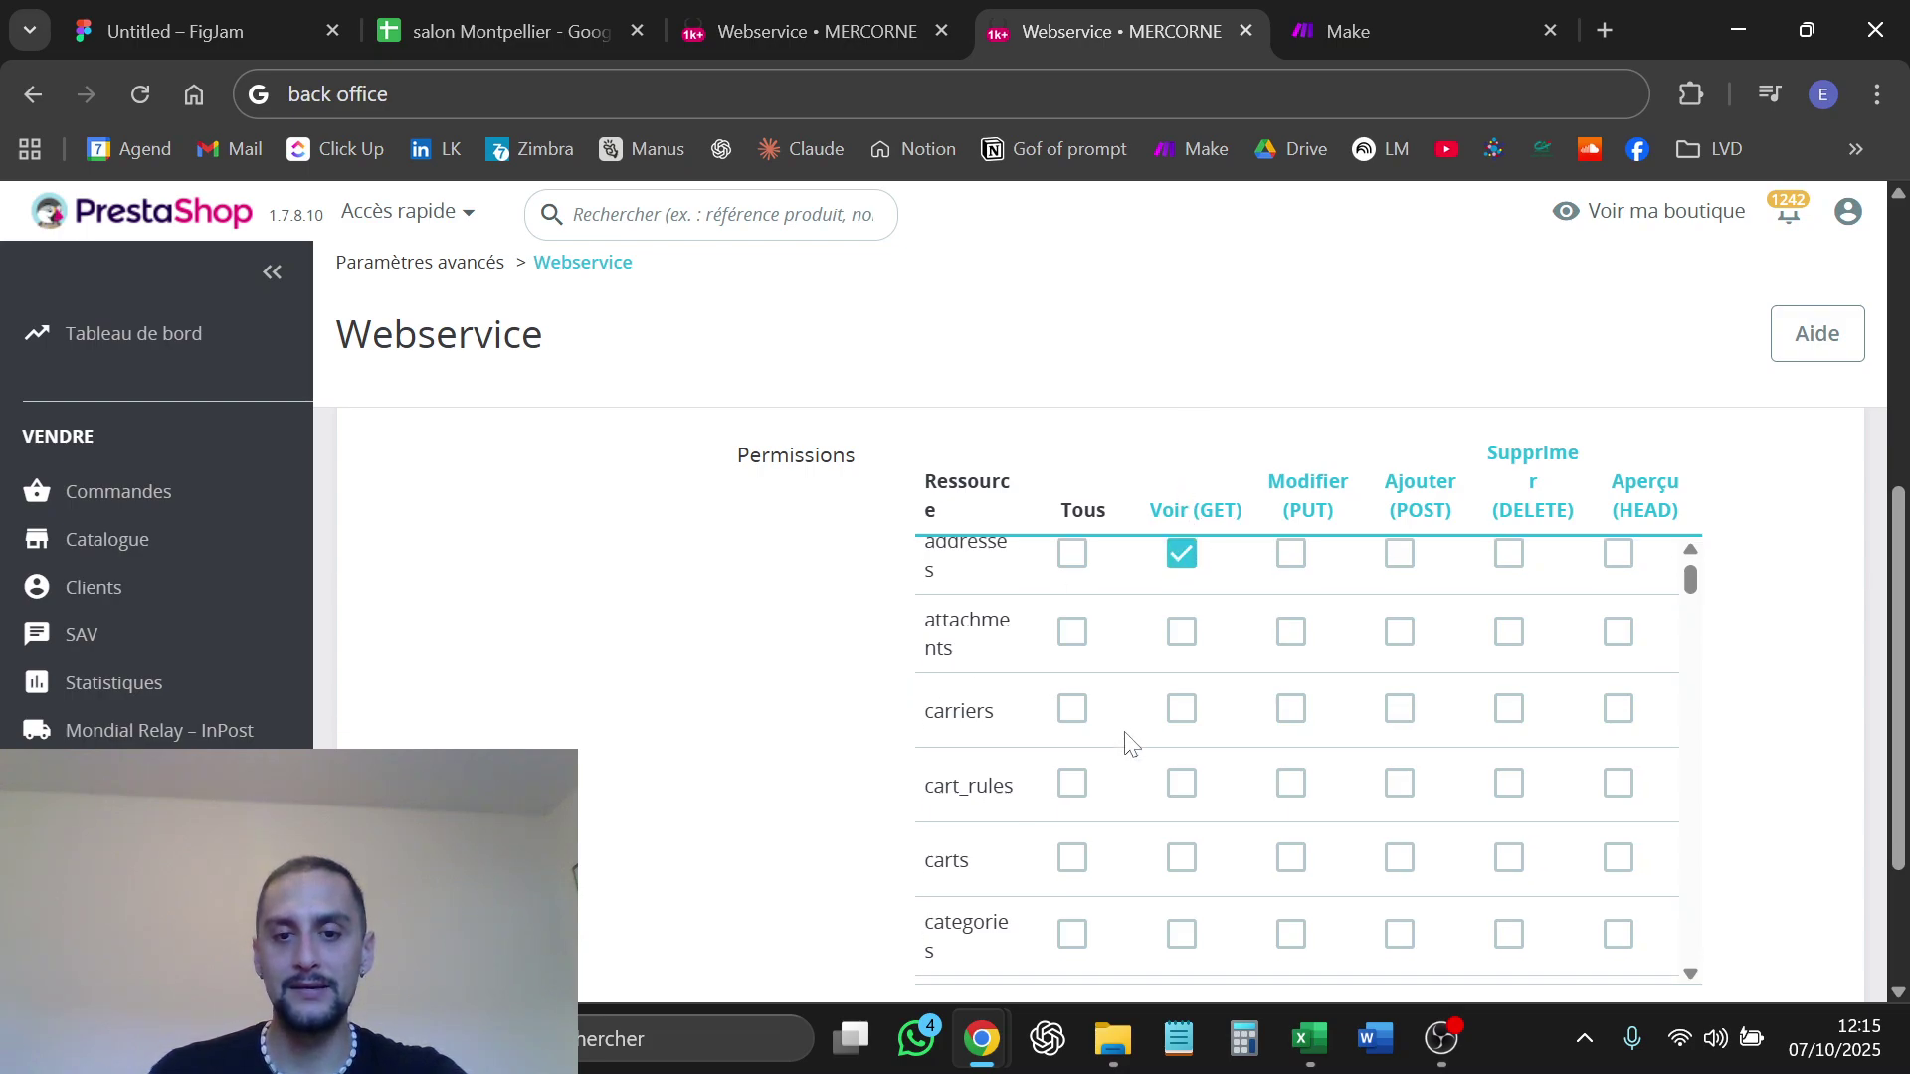
scroll(1160, 661, down, 8)
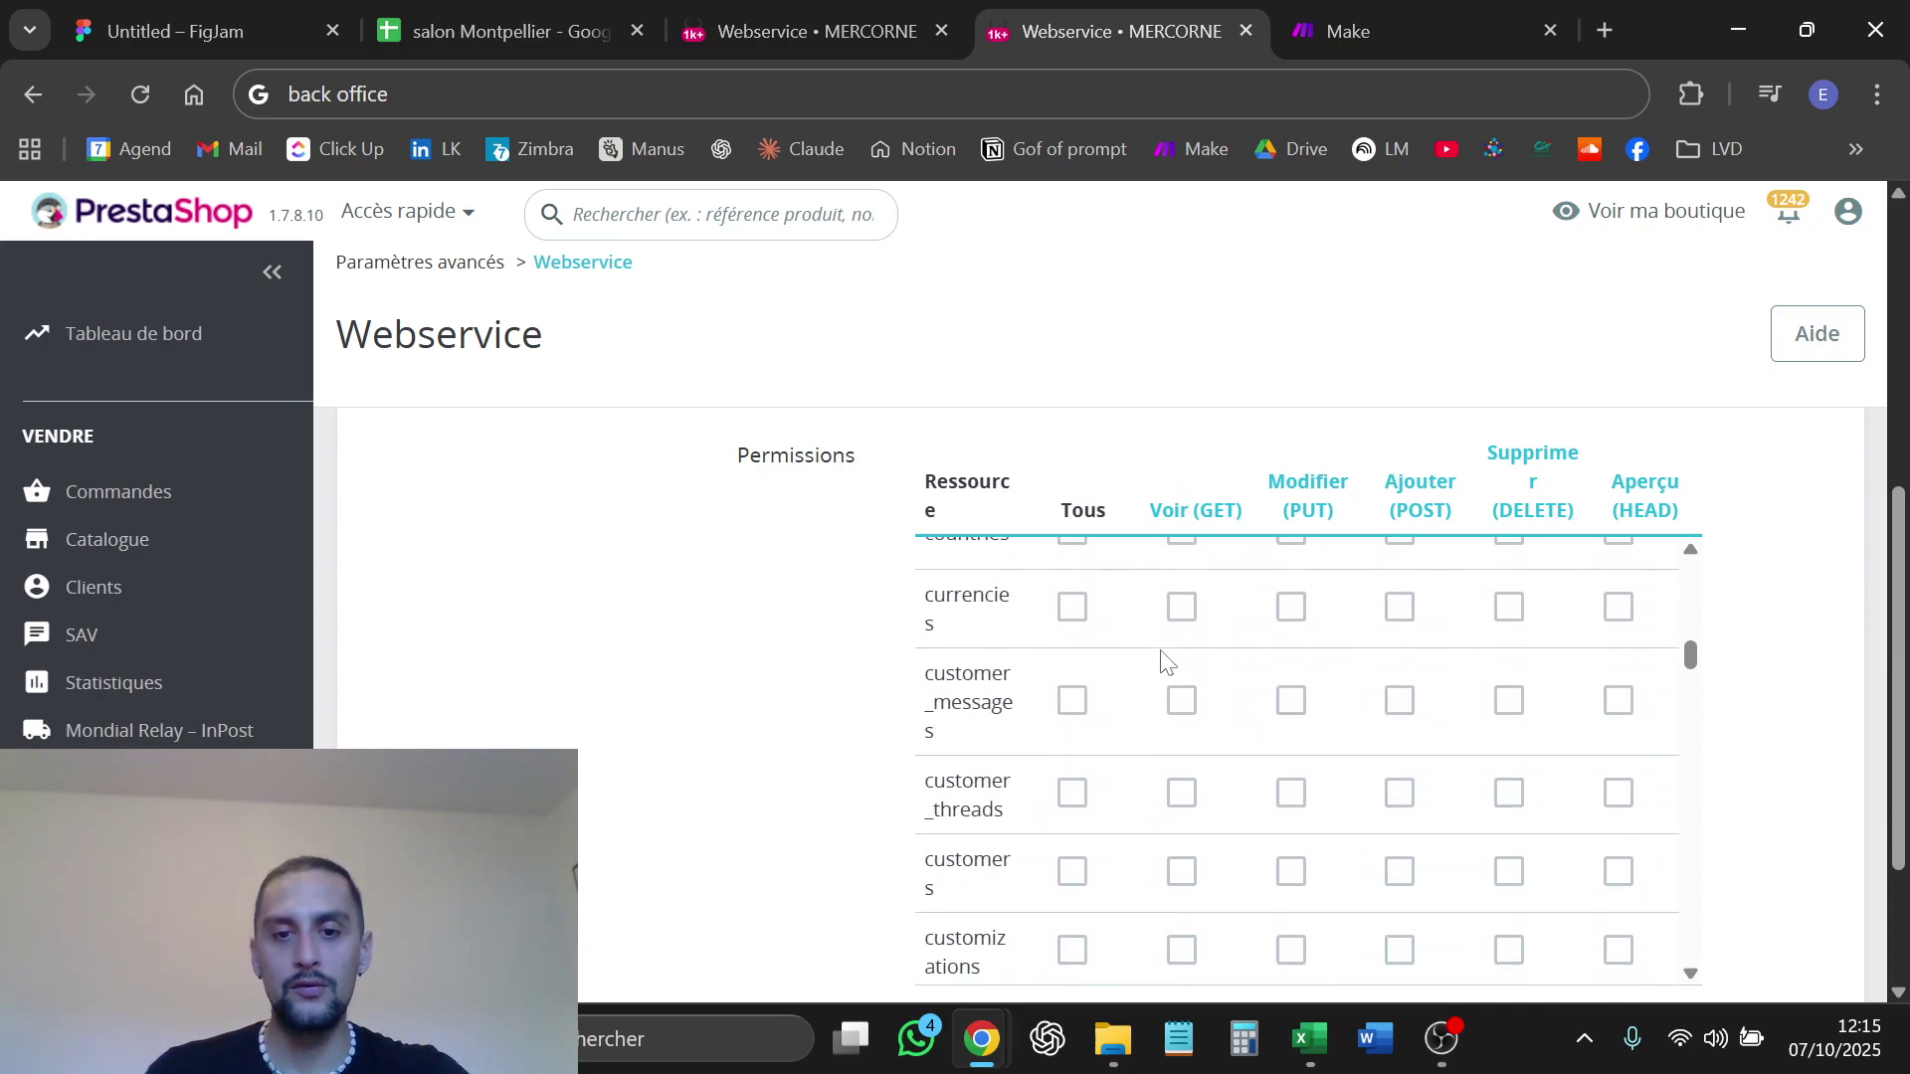
scroll(1197, 781, down, 5)
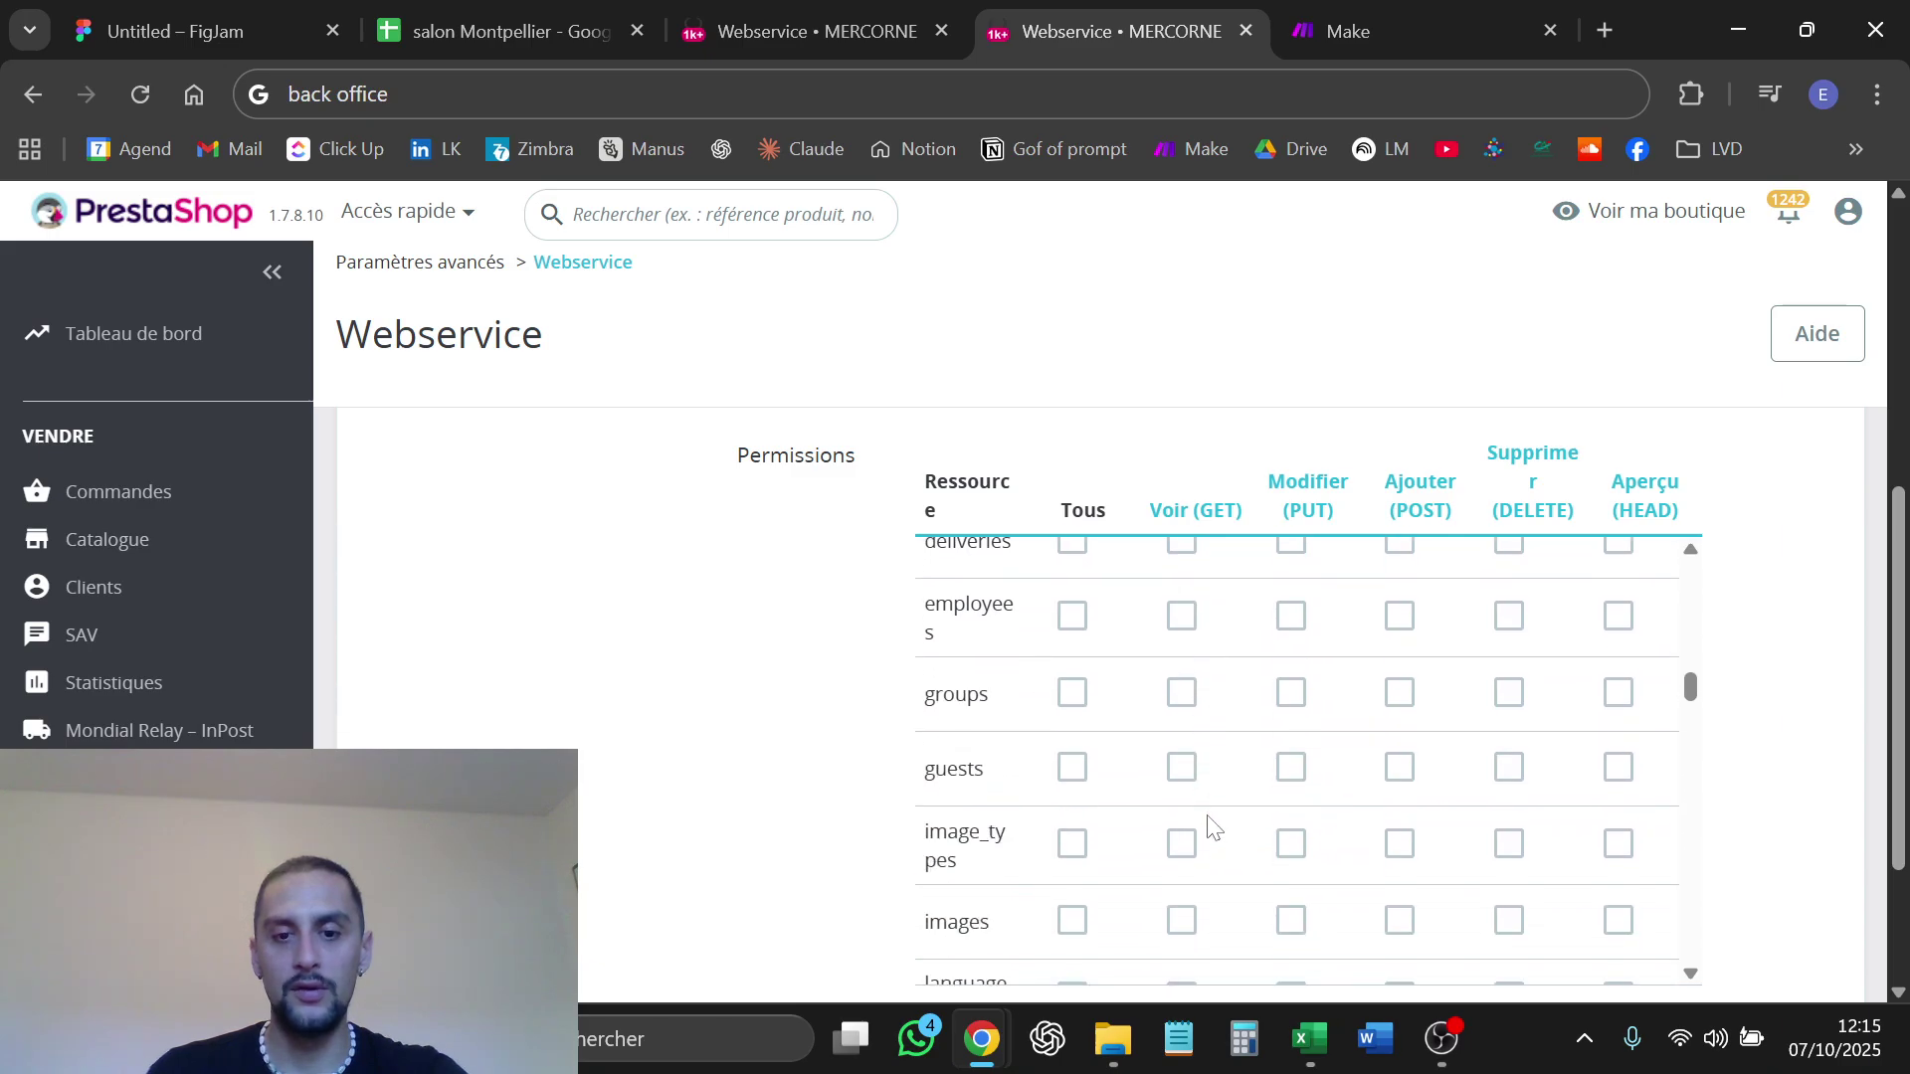
scroll(1212, 822, up, 10)
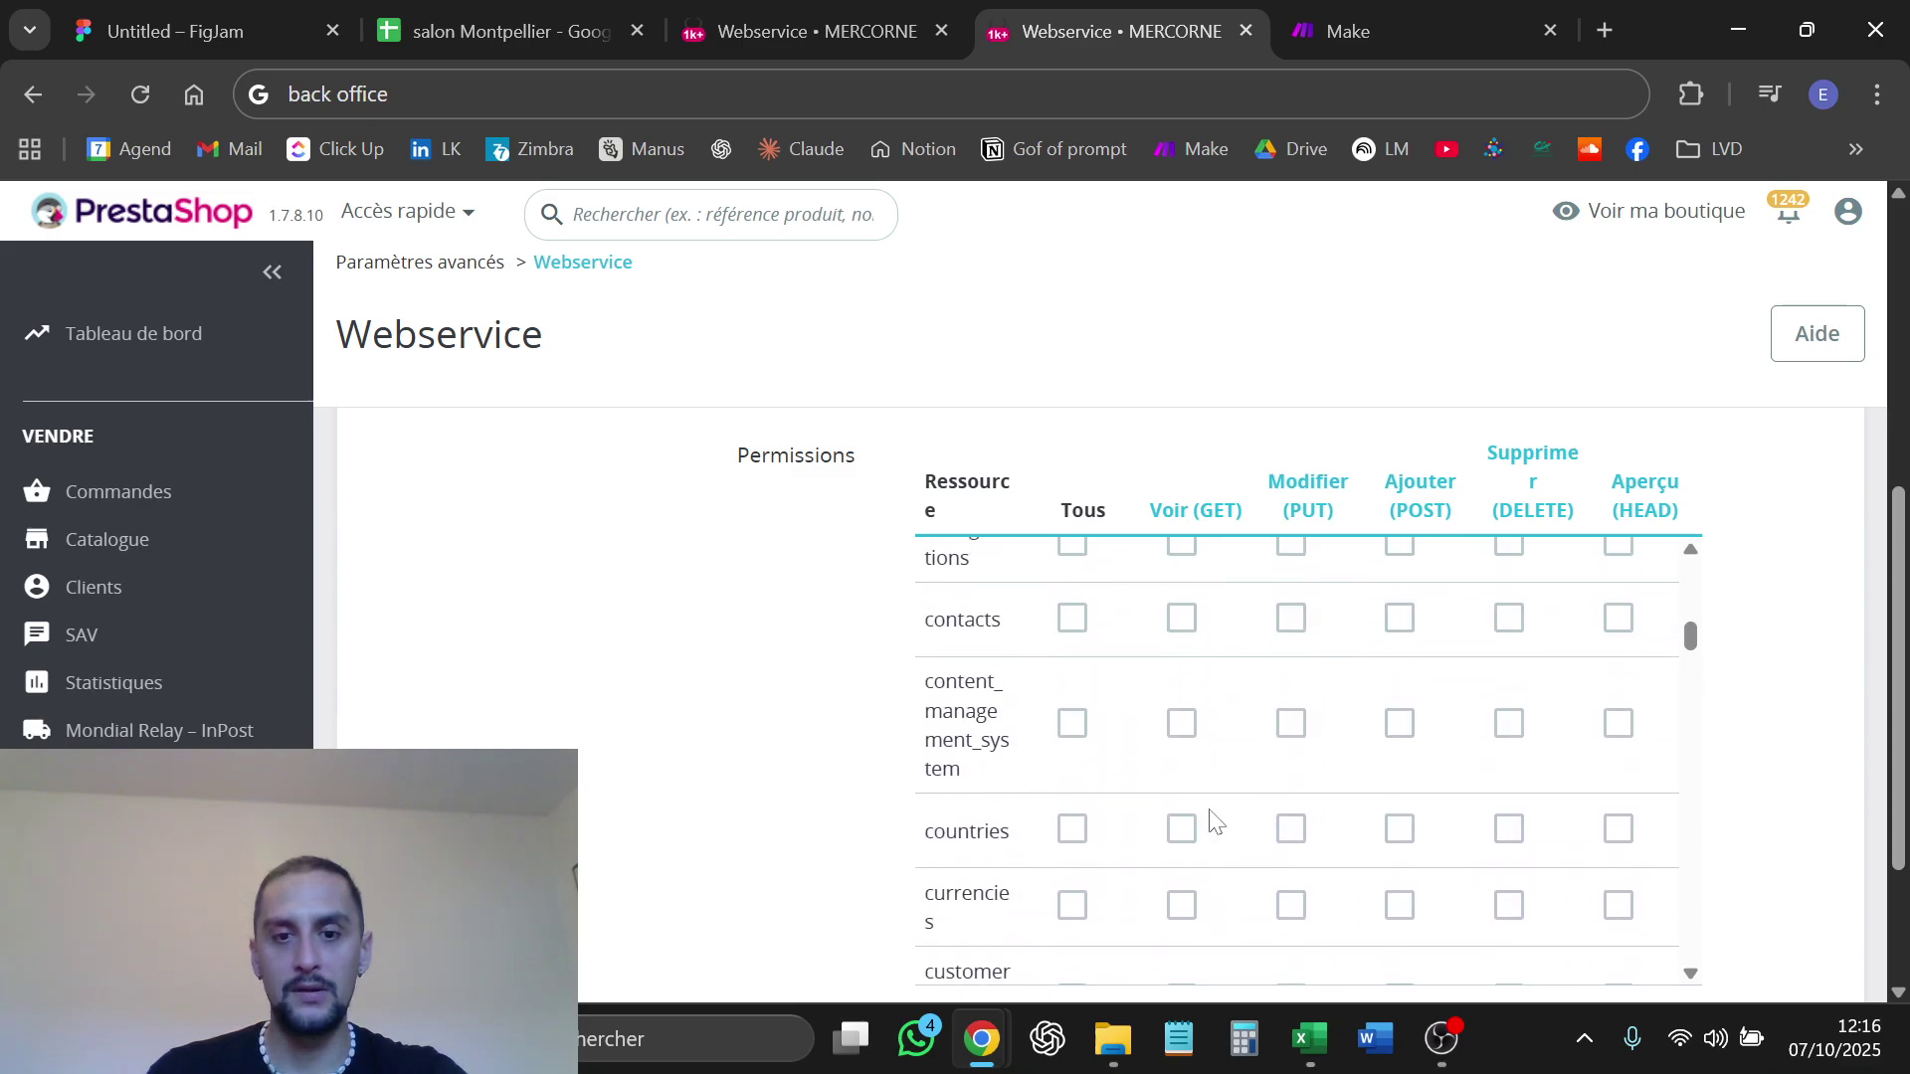
scroll(1212, 822, down, 4)
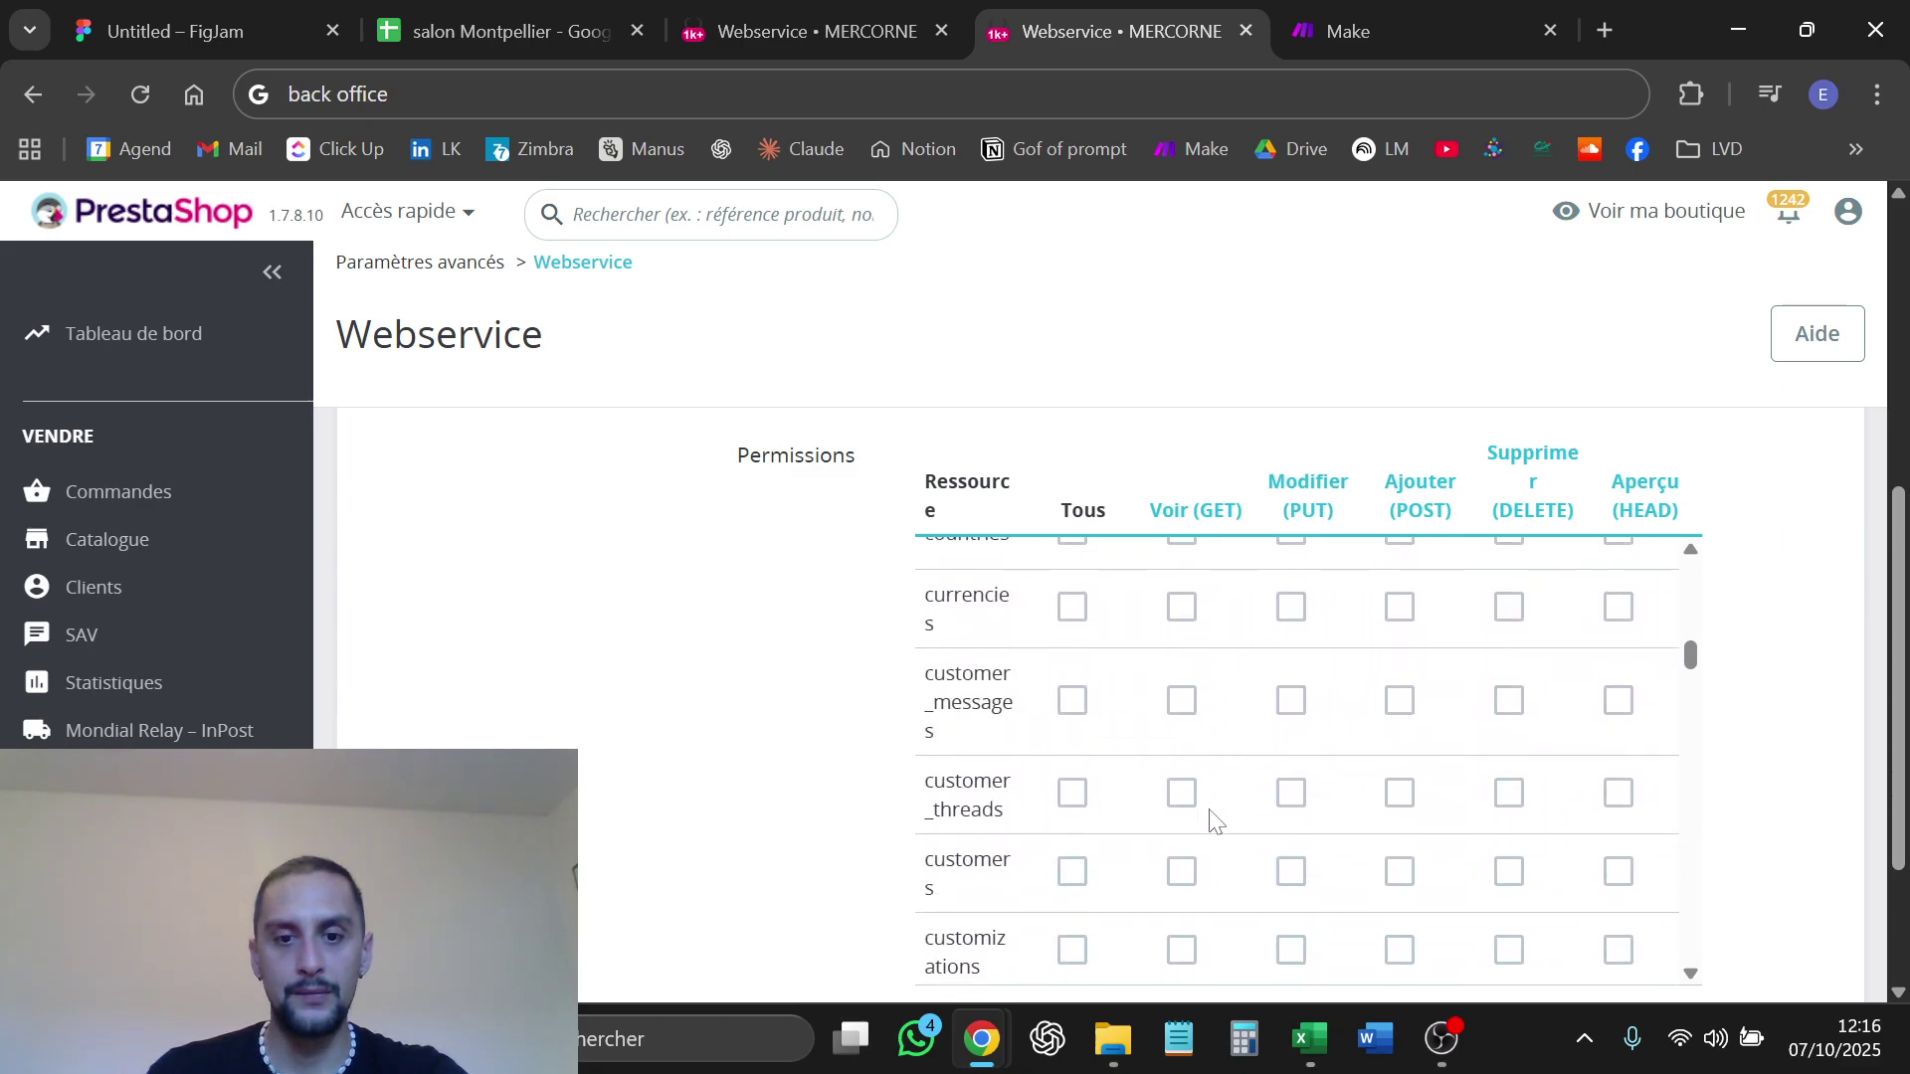
scroll(1212, 822, down, 2)
click(1182, 723)
scroll(721, 746, down, 2)
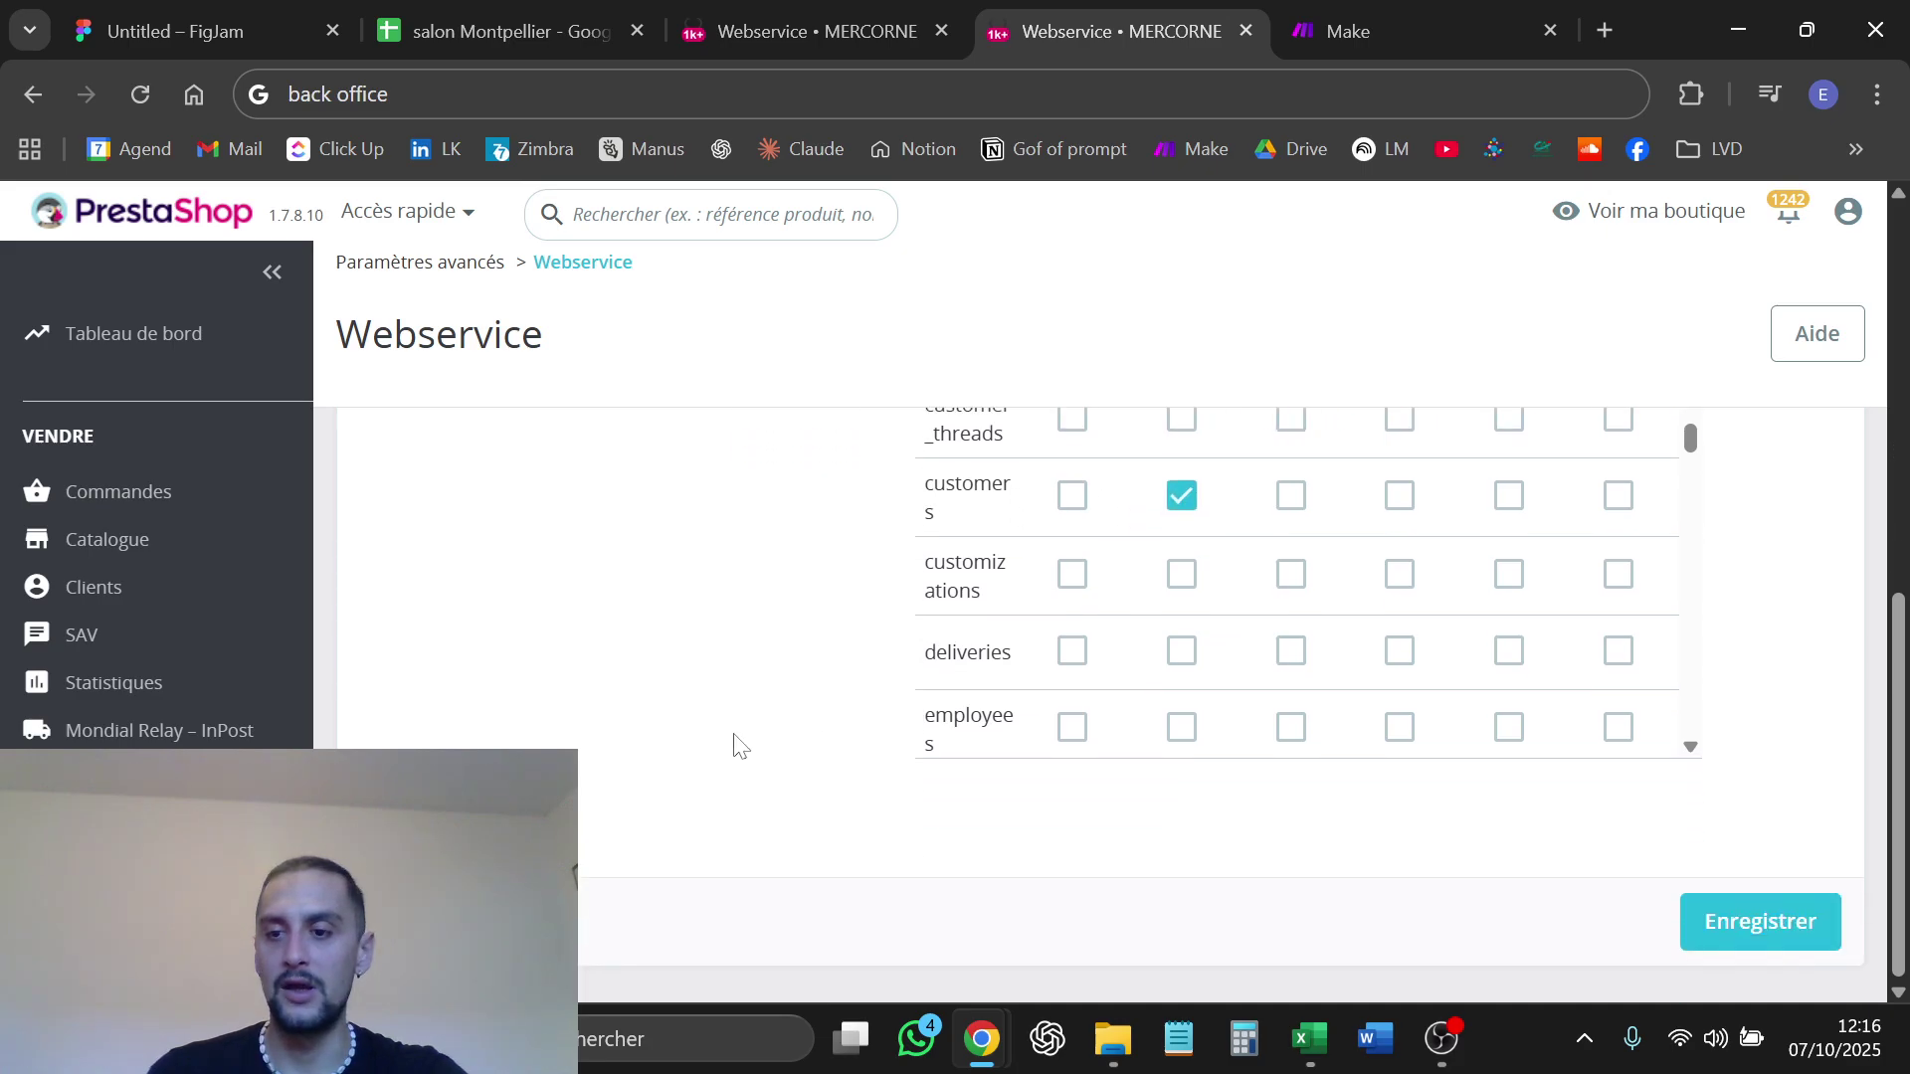
click(1731, 925)
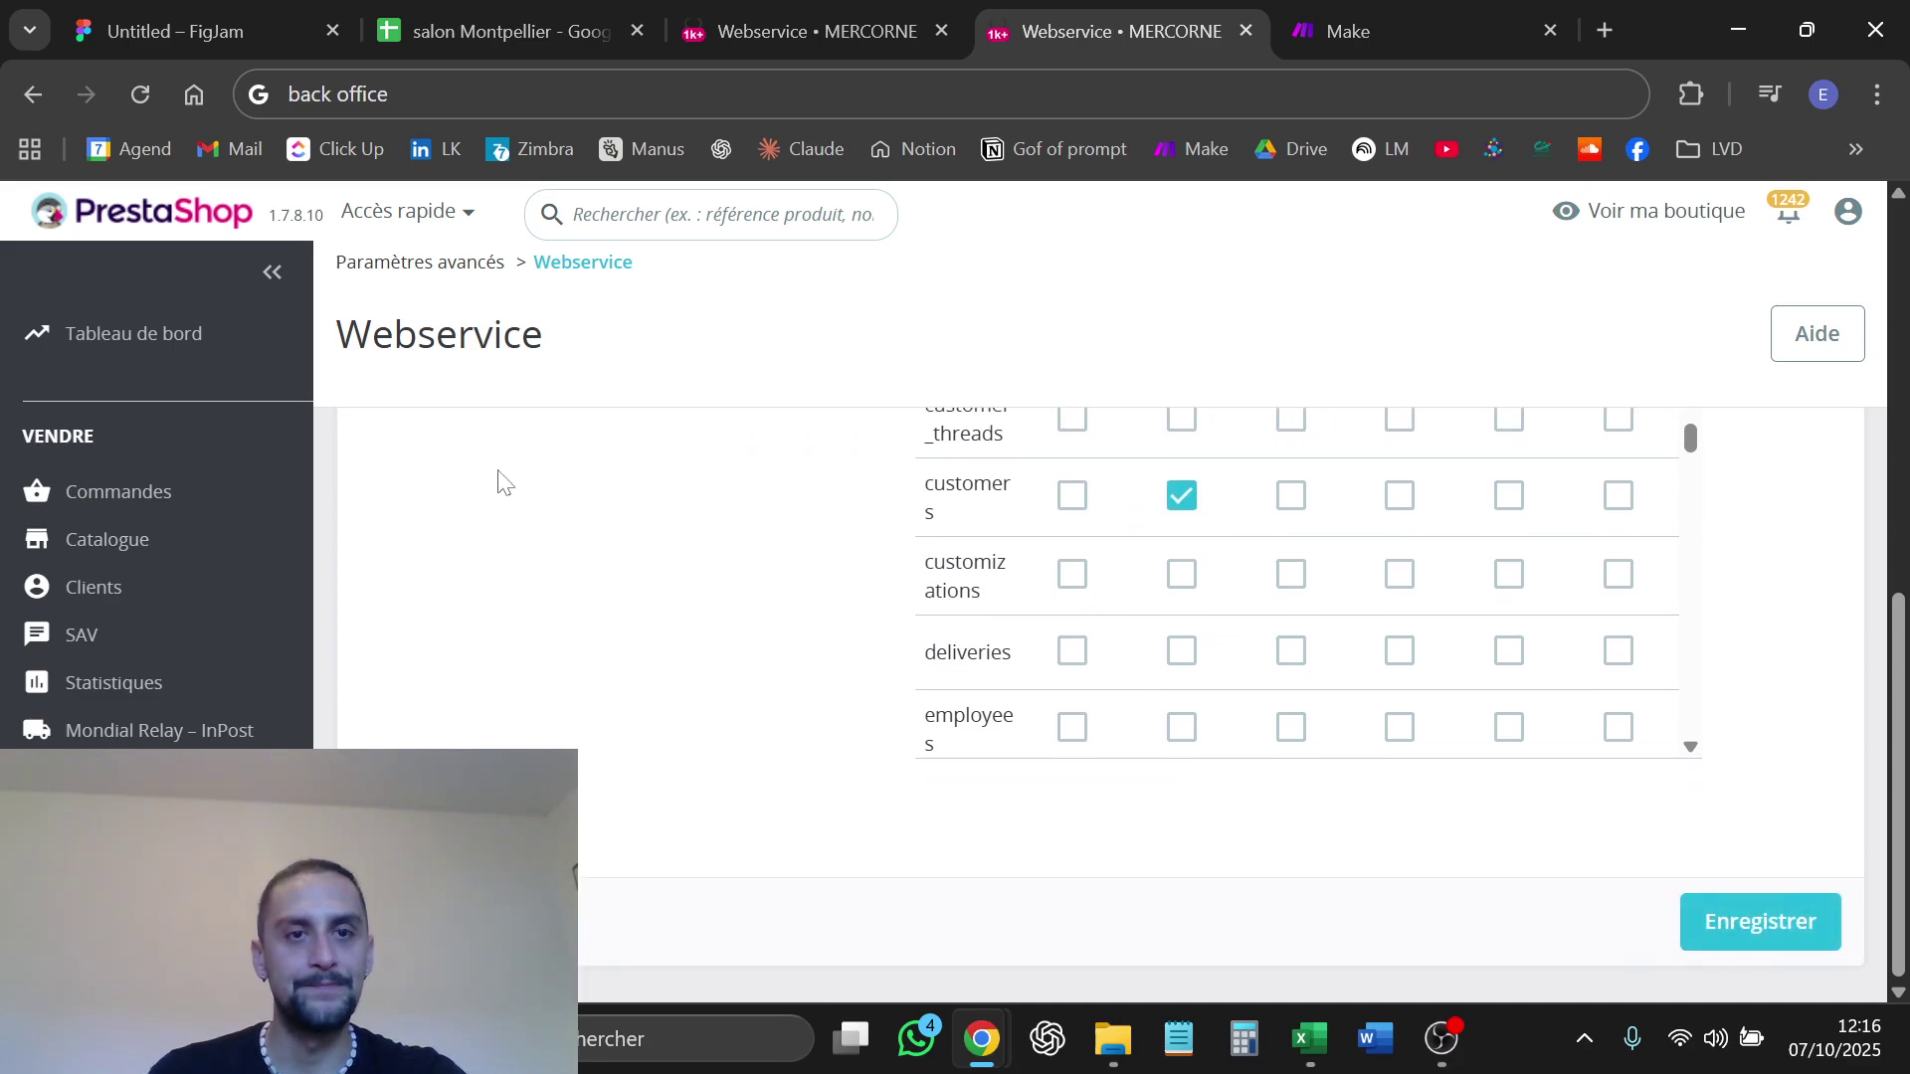
Create a scenario in Make starting with PrestaShop's List Addresses module, using the Presatshop_mercorne connection
click(1343, 40)
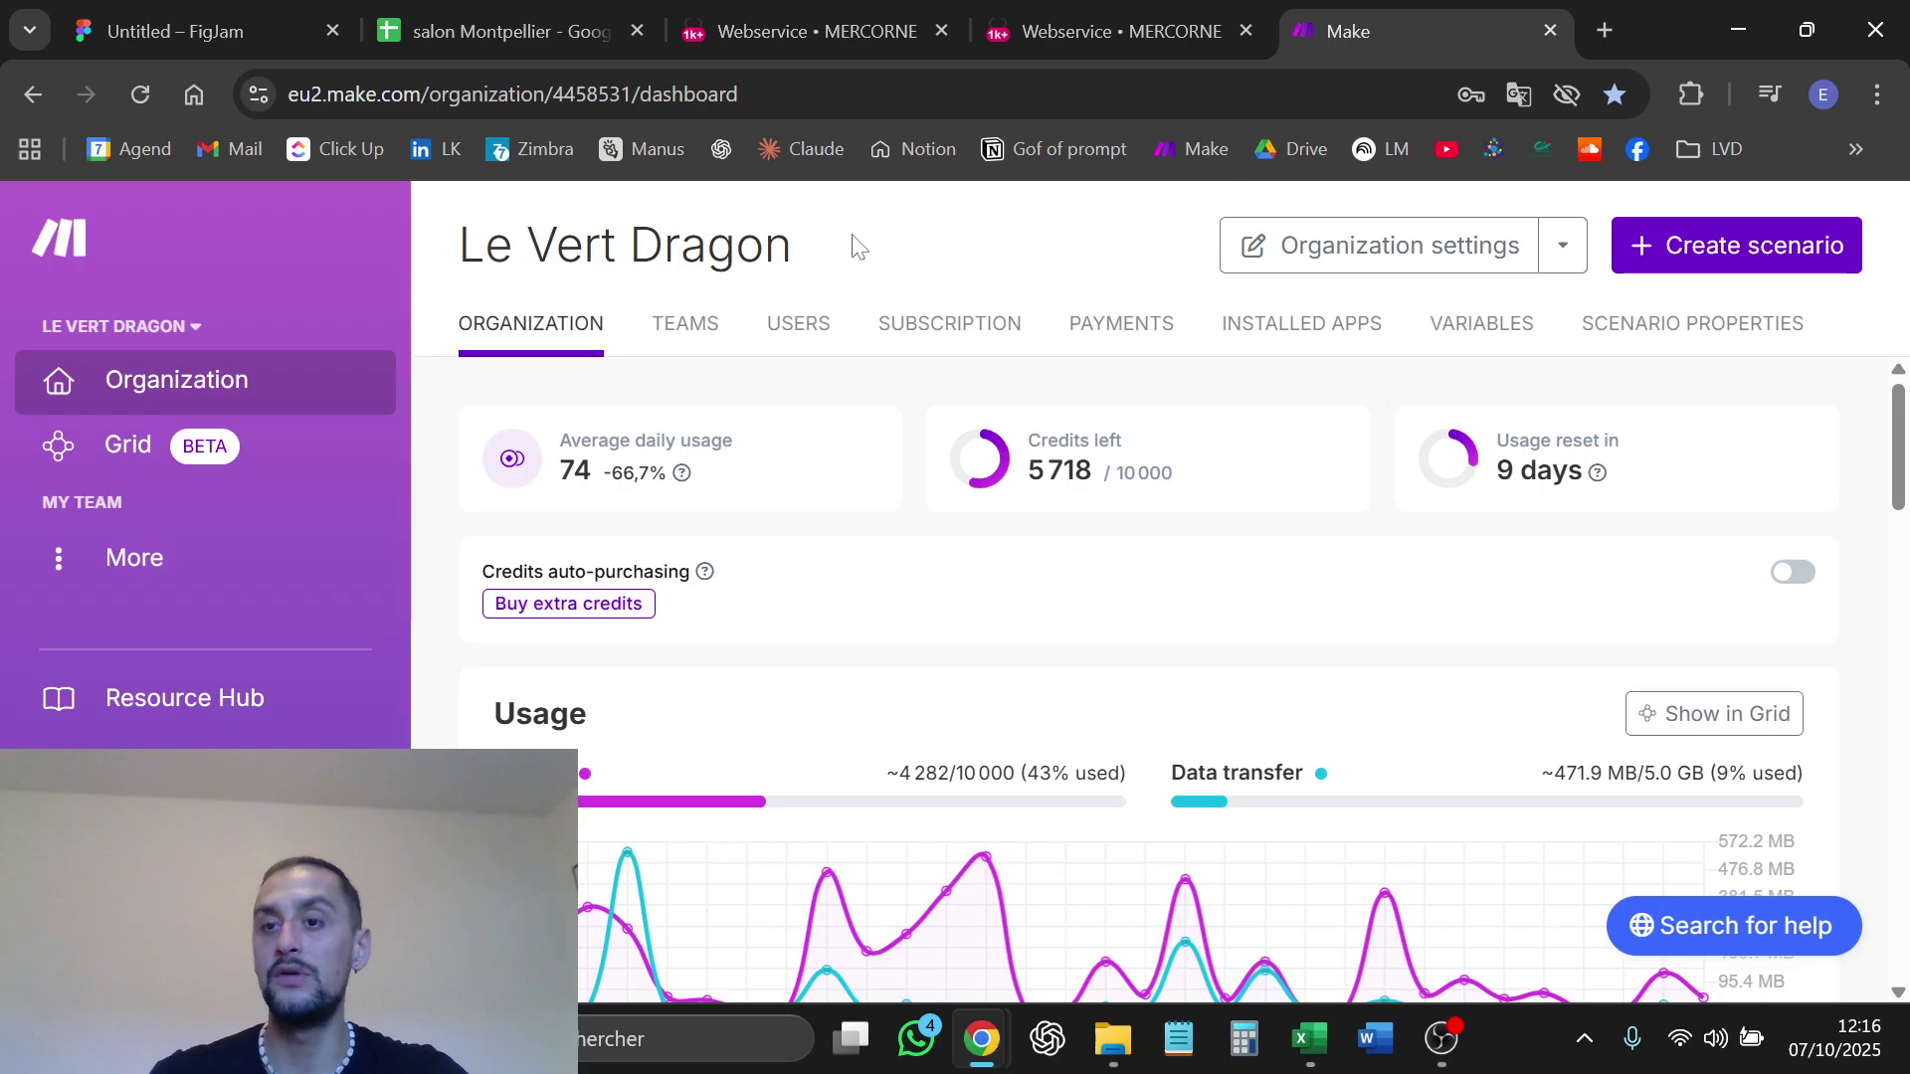
click(1682, 265)
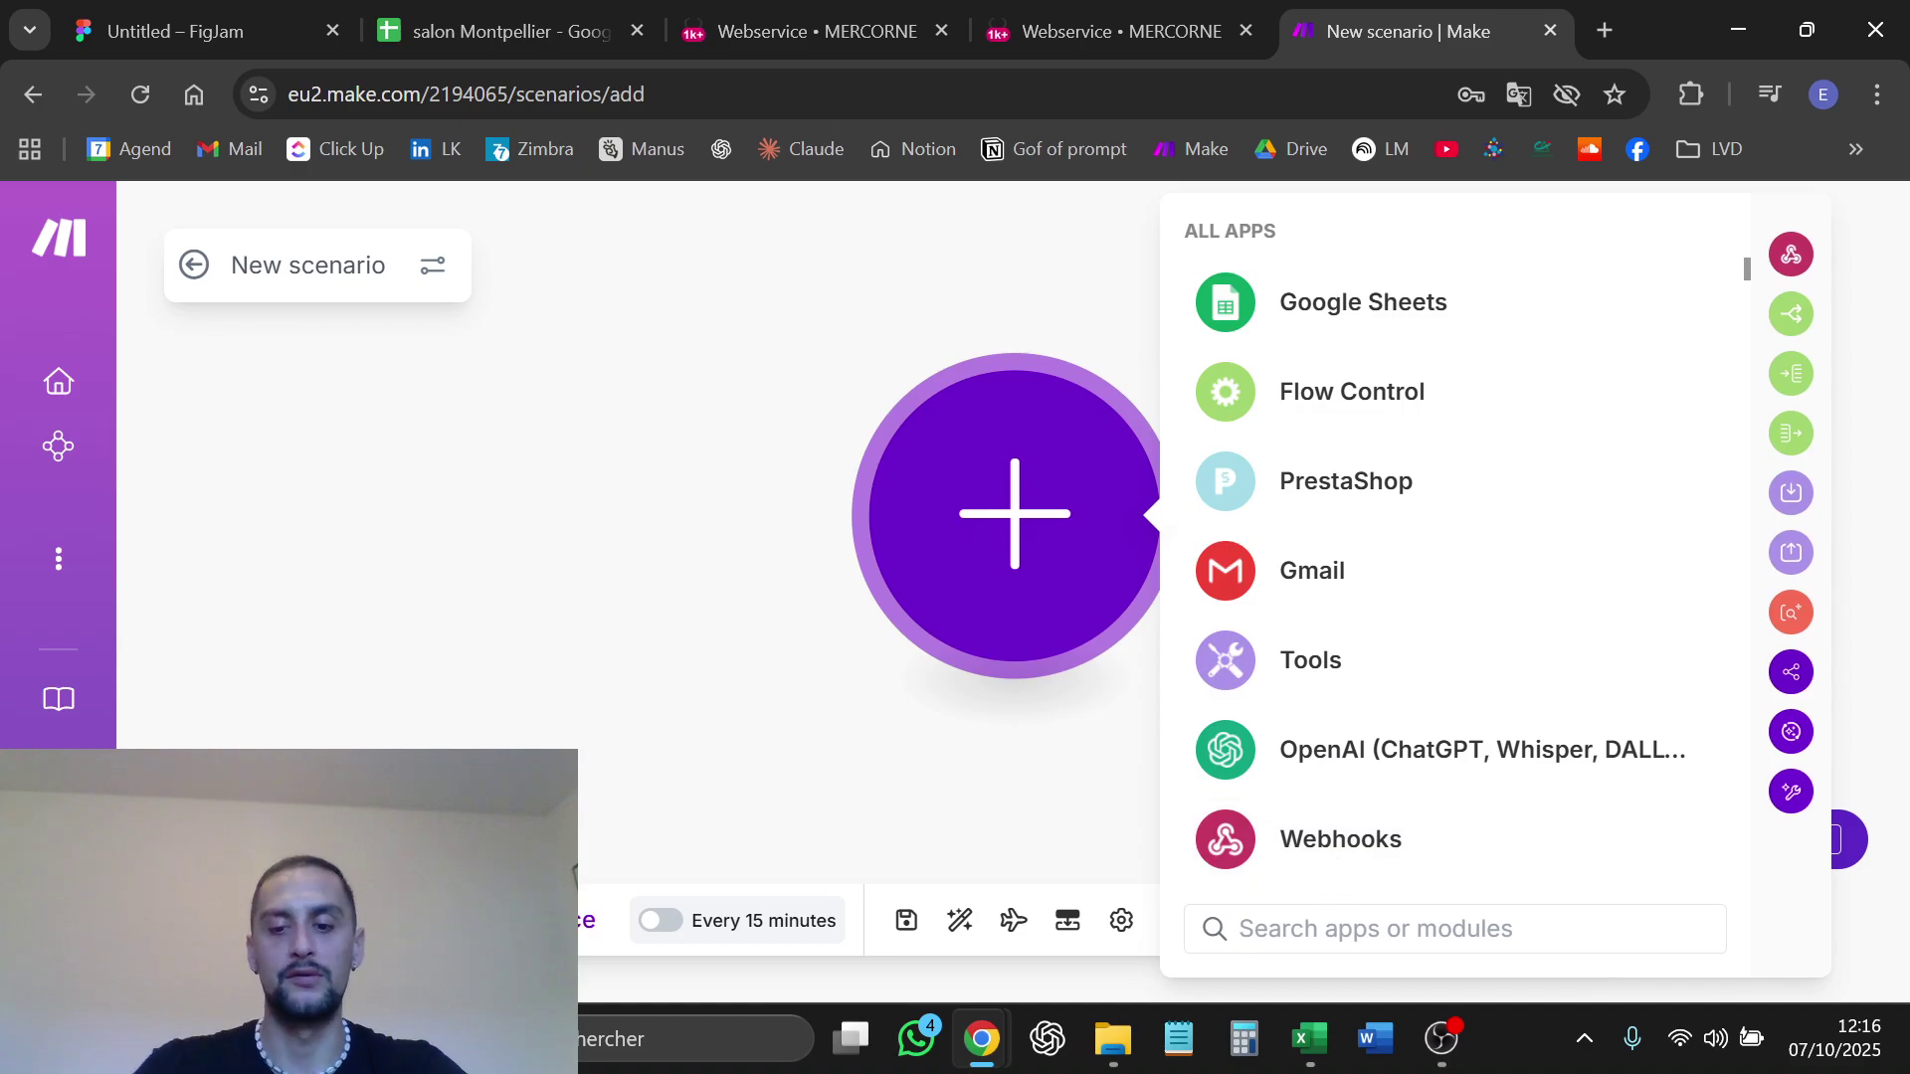
text(pres)
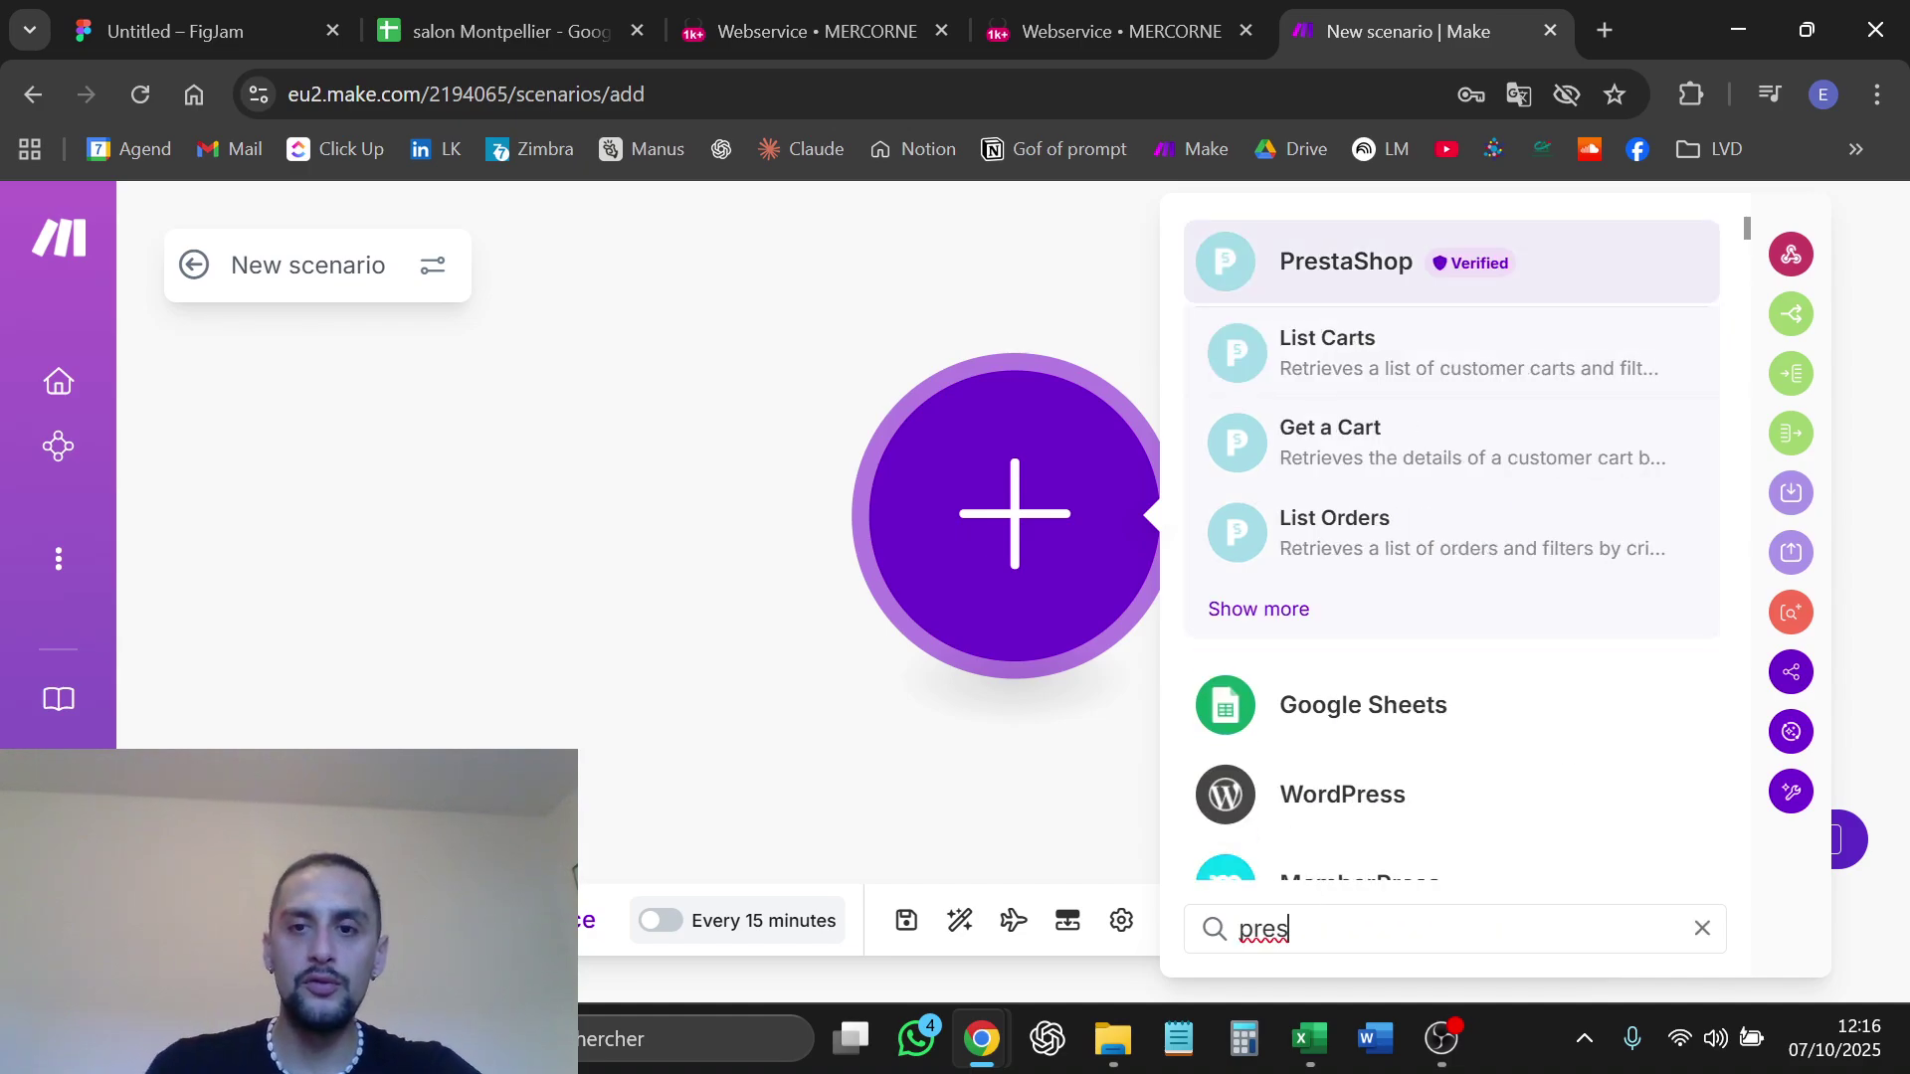
click(1347, 264)
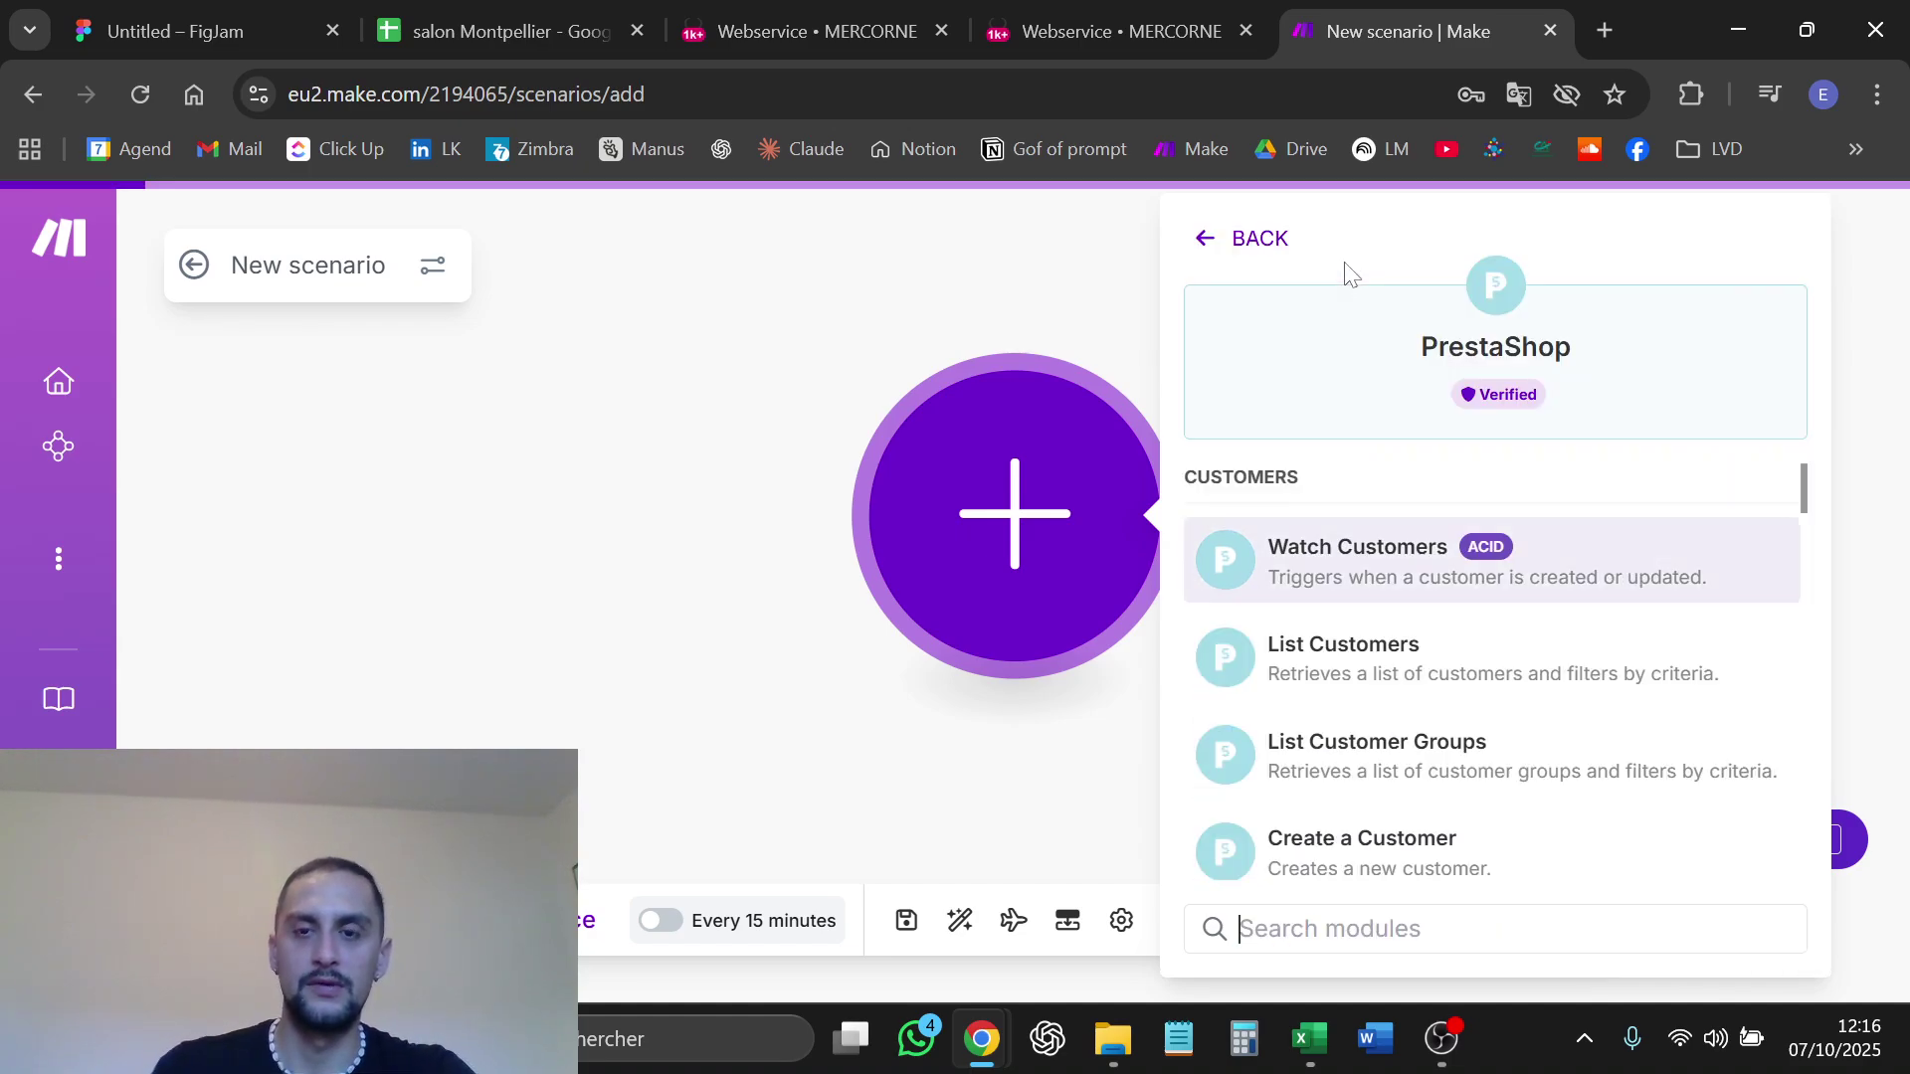
scroll(1340, 508, down, 20)
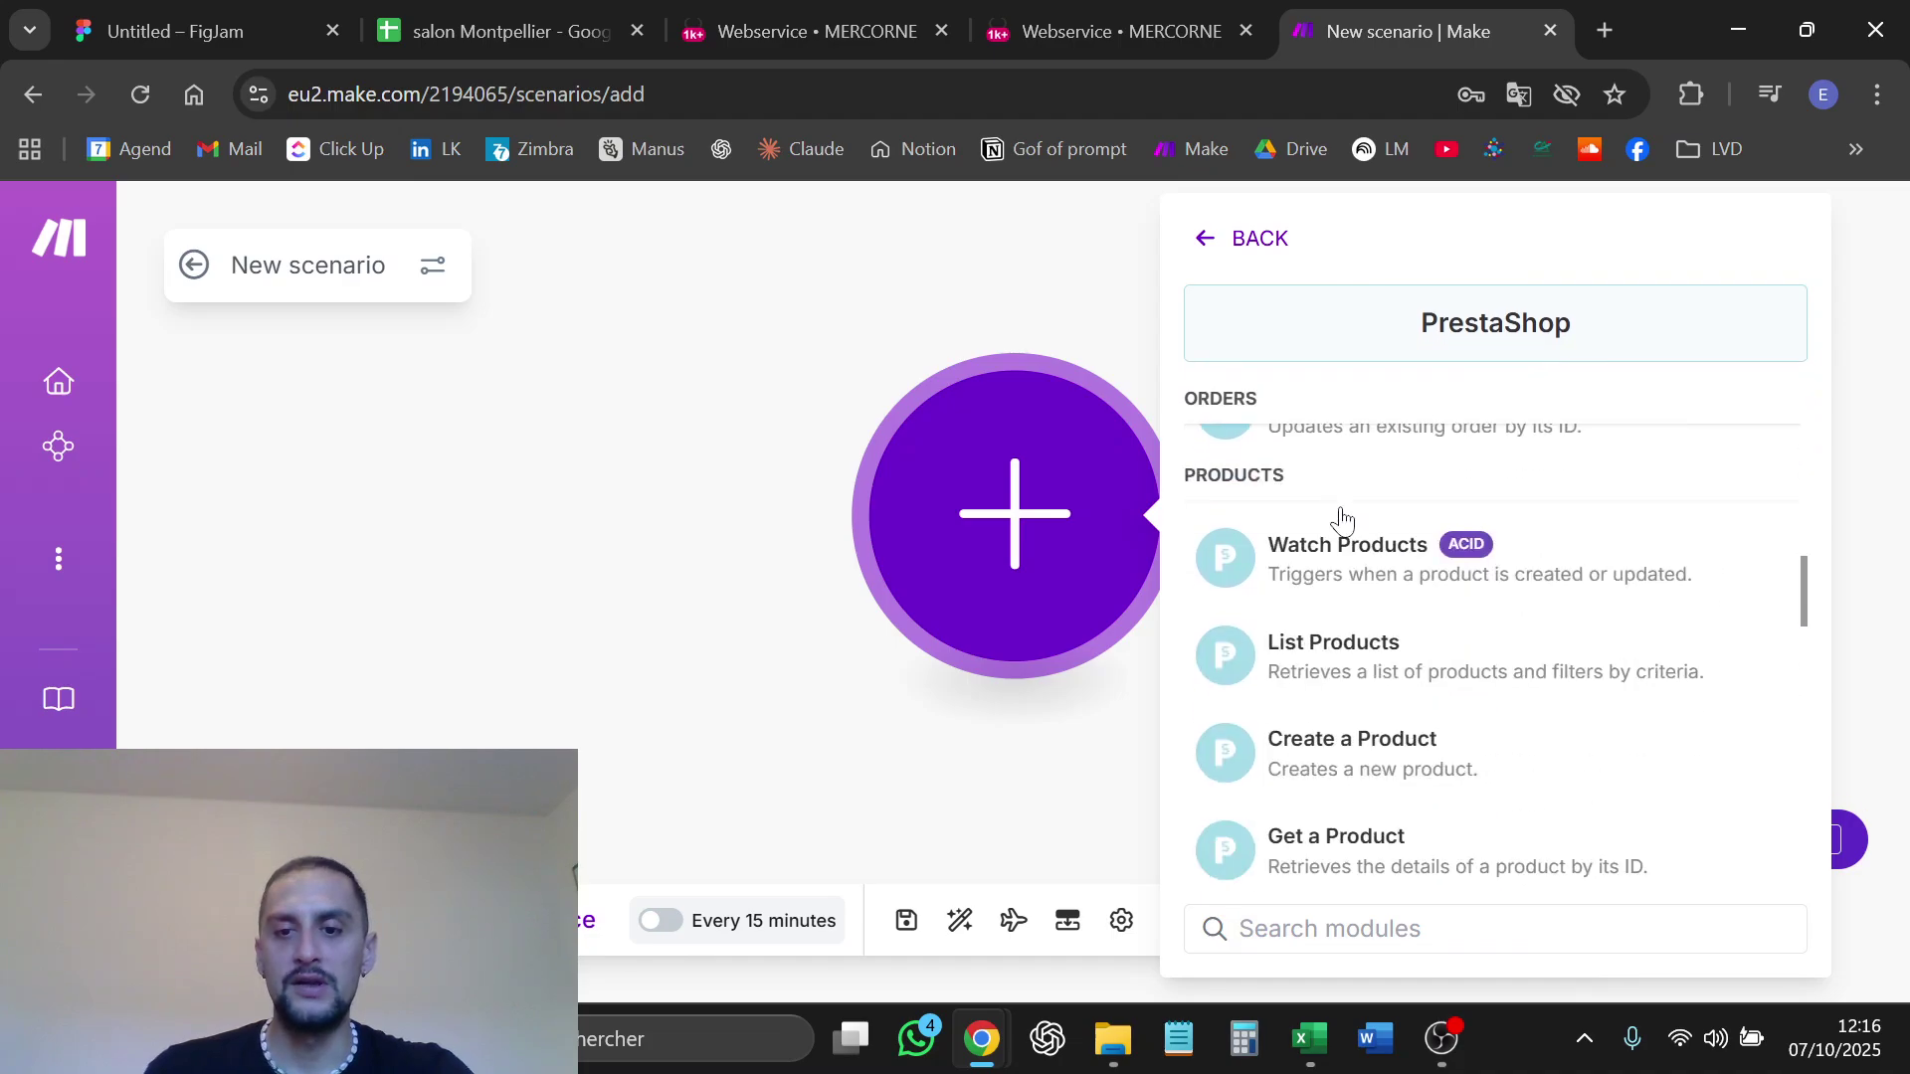
scroll(1342, 517, down, 2)
click(1353, 569)
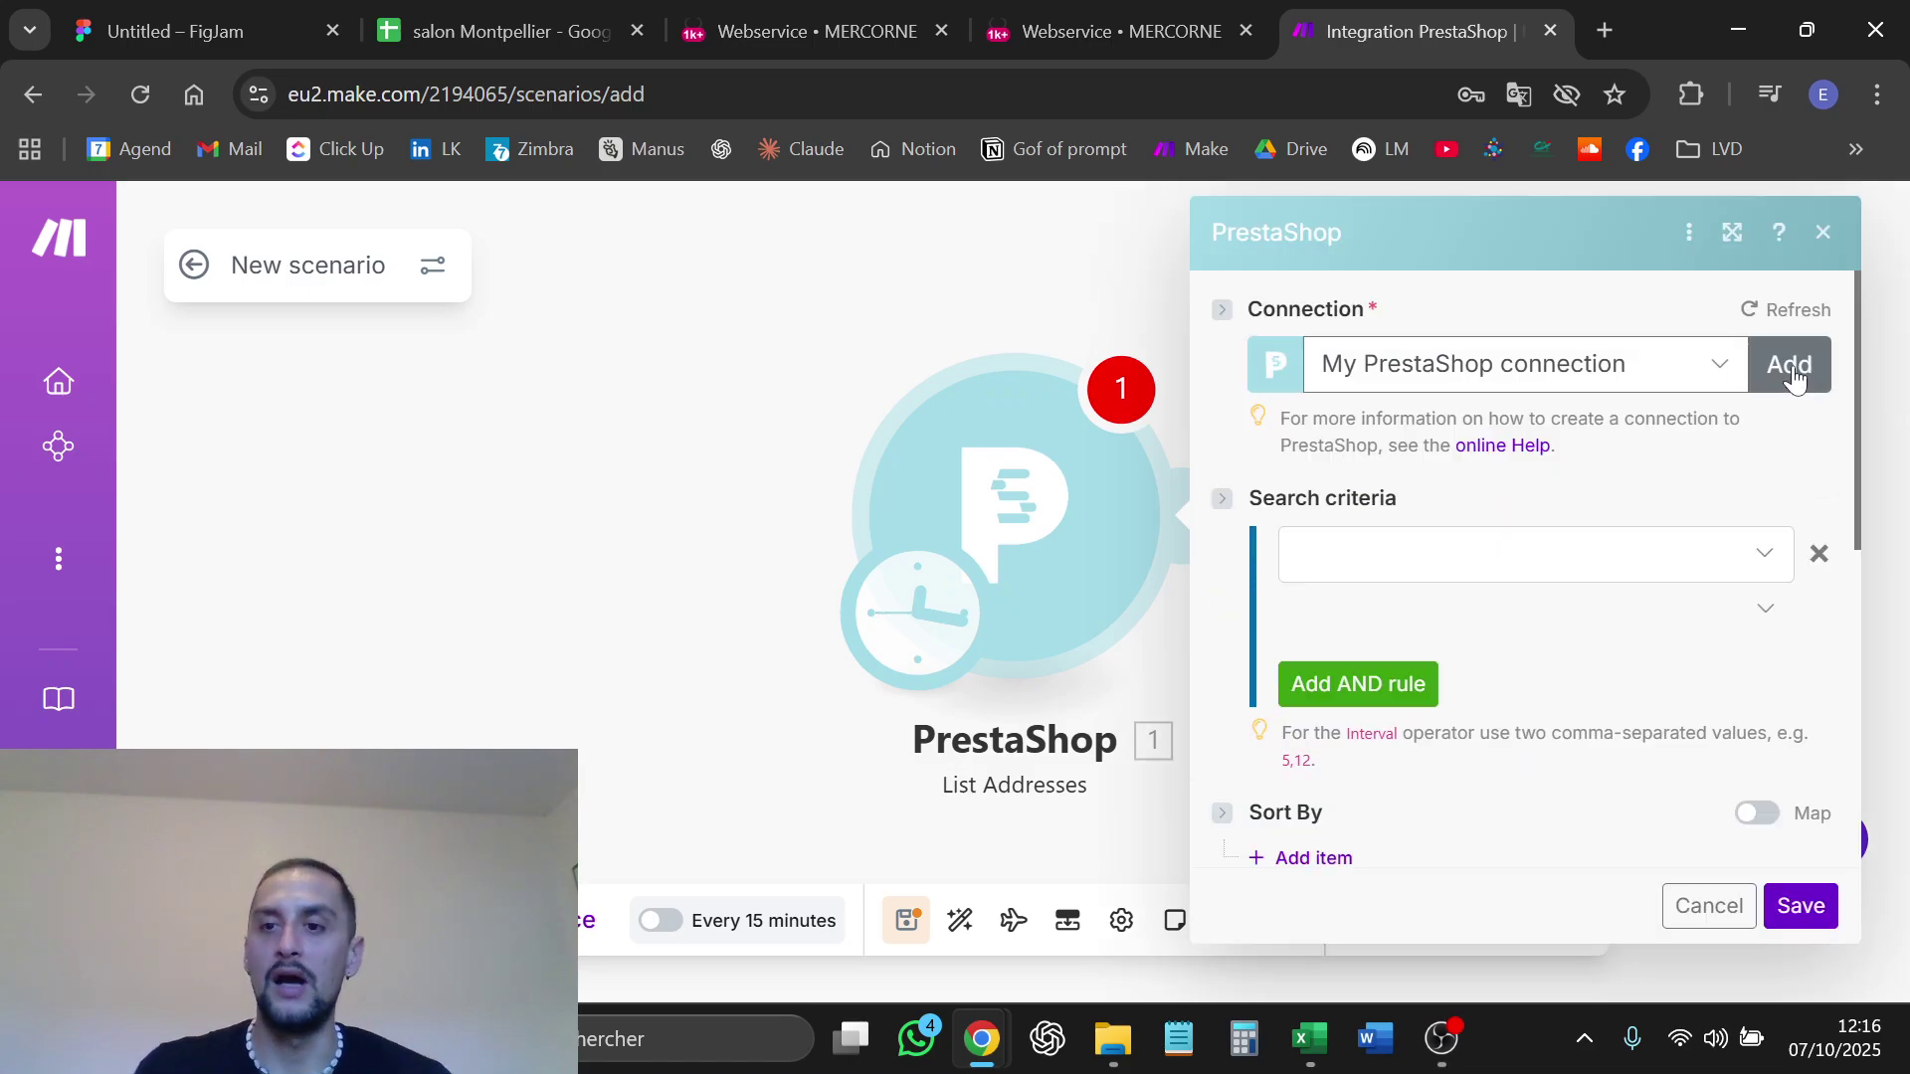
click(1629, 368)
click(1586, 472)
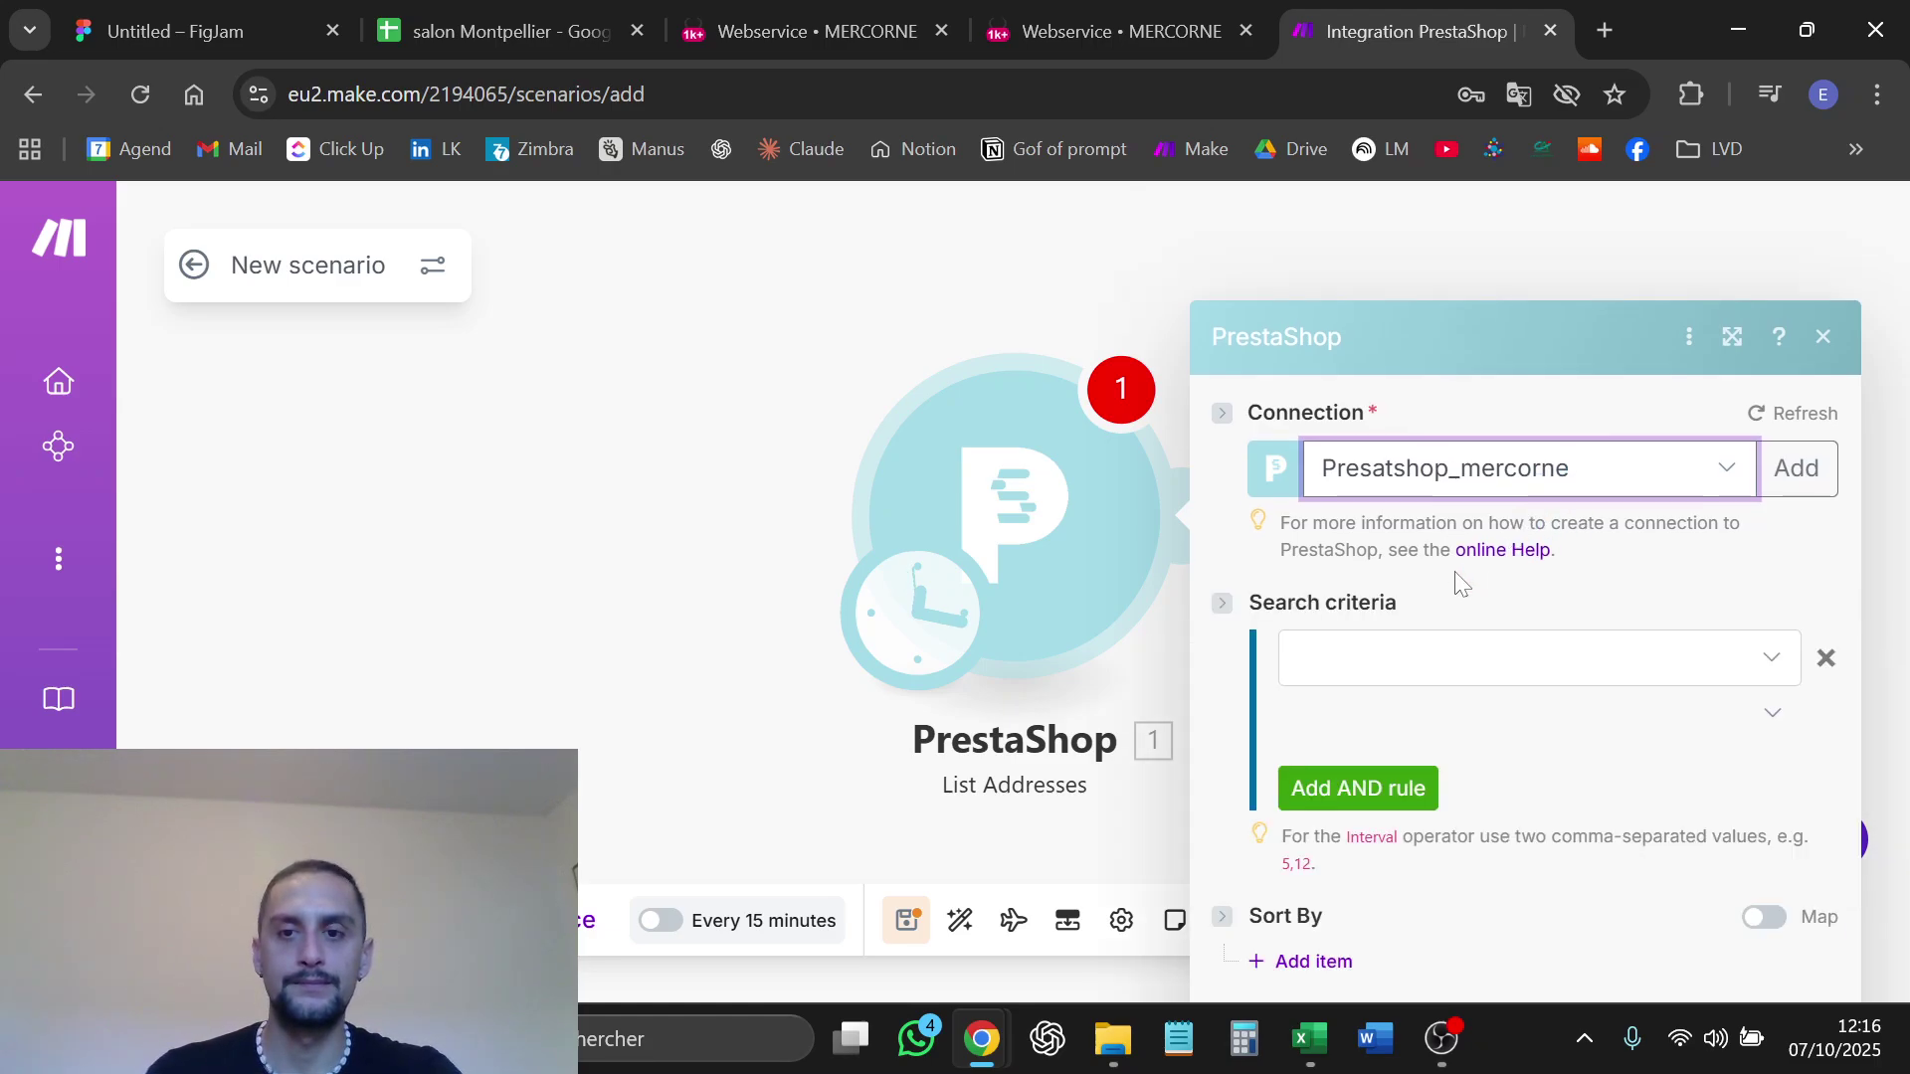
Set the List Addresses search criteria to Postcode, Text: Starts with, 34
scroll(1480, 503, down, 3)
scroll(1430, 495, up, 2)
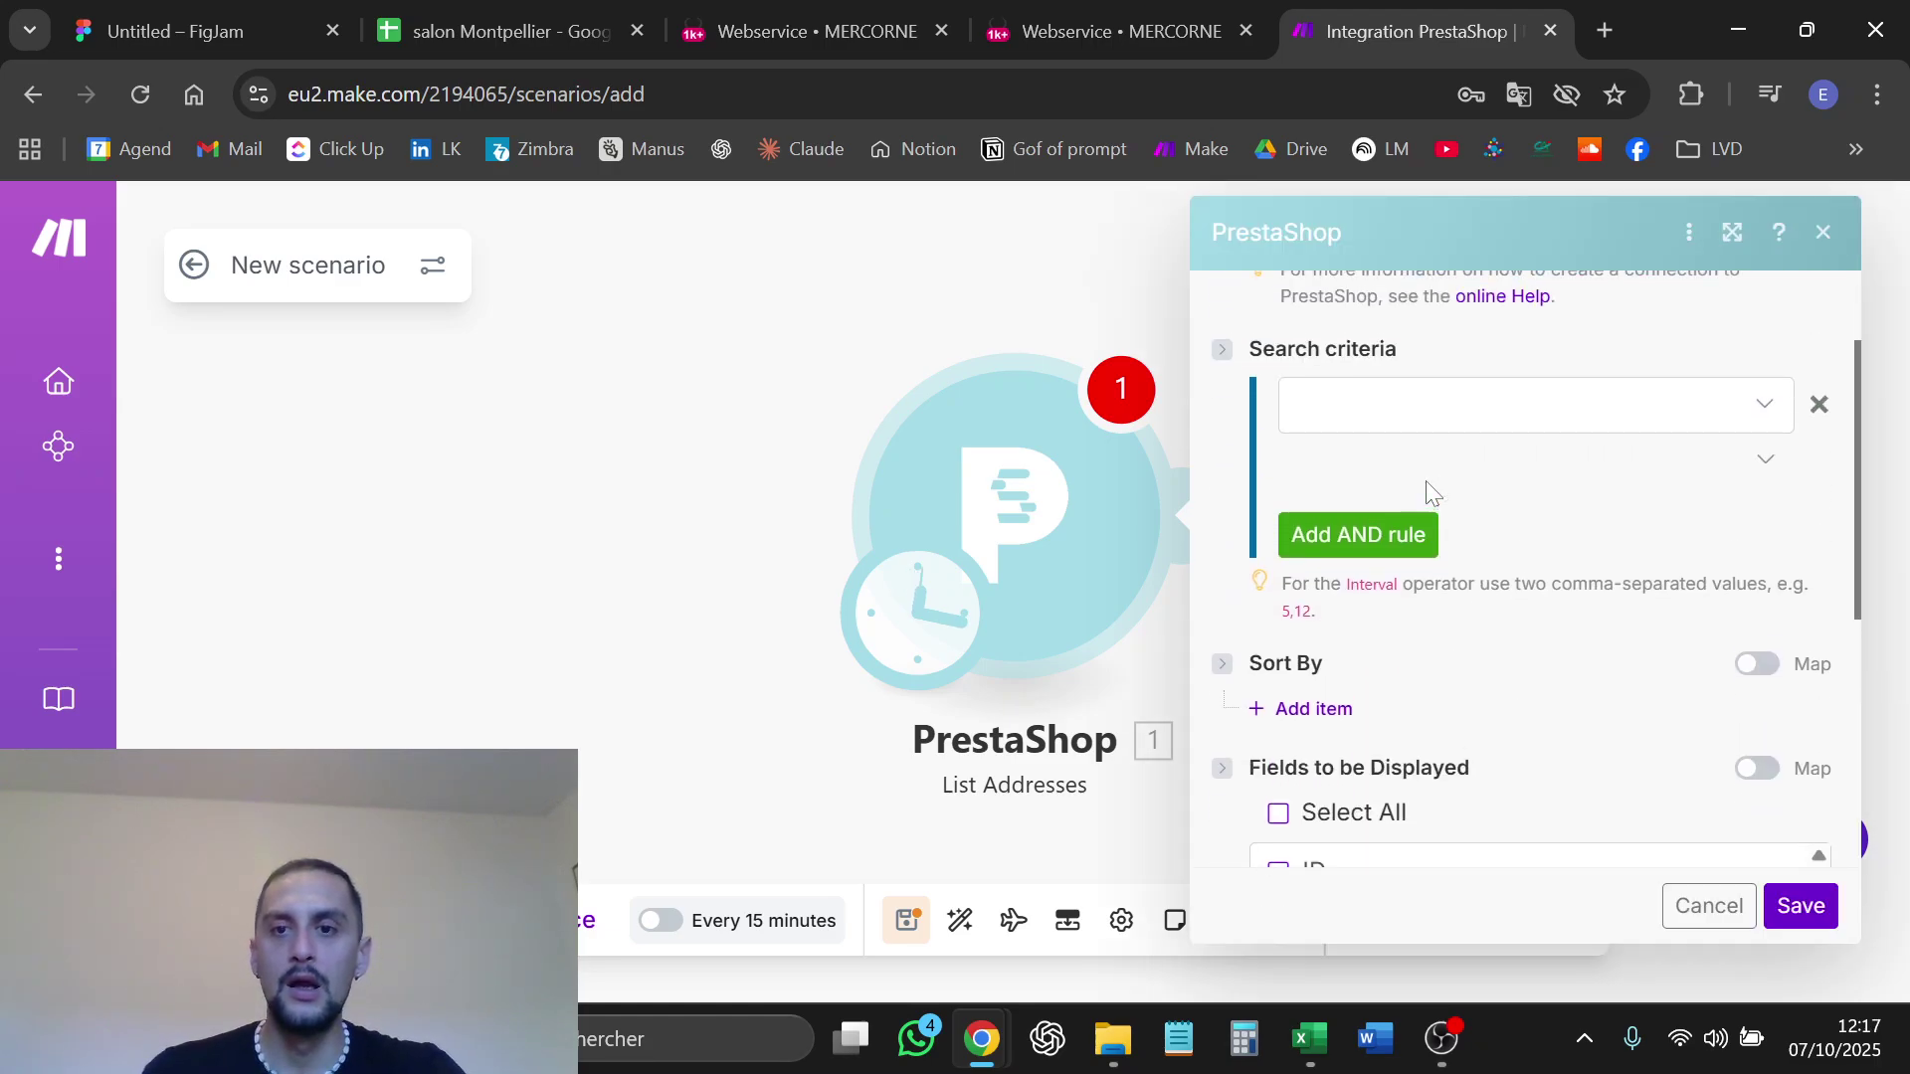
click(1424, 418)
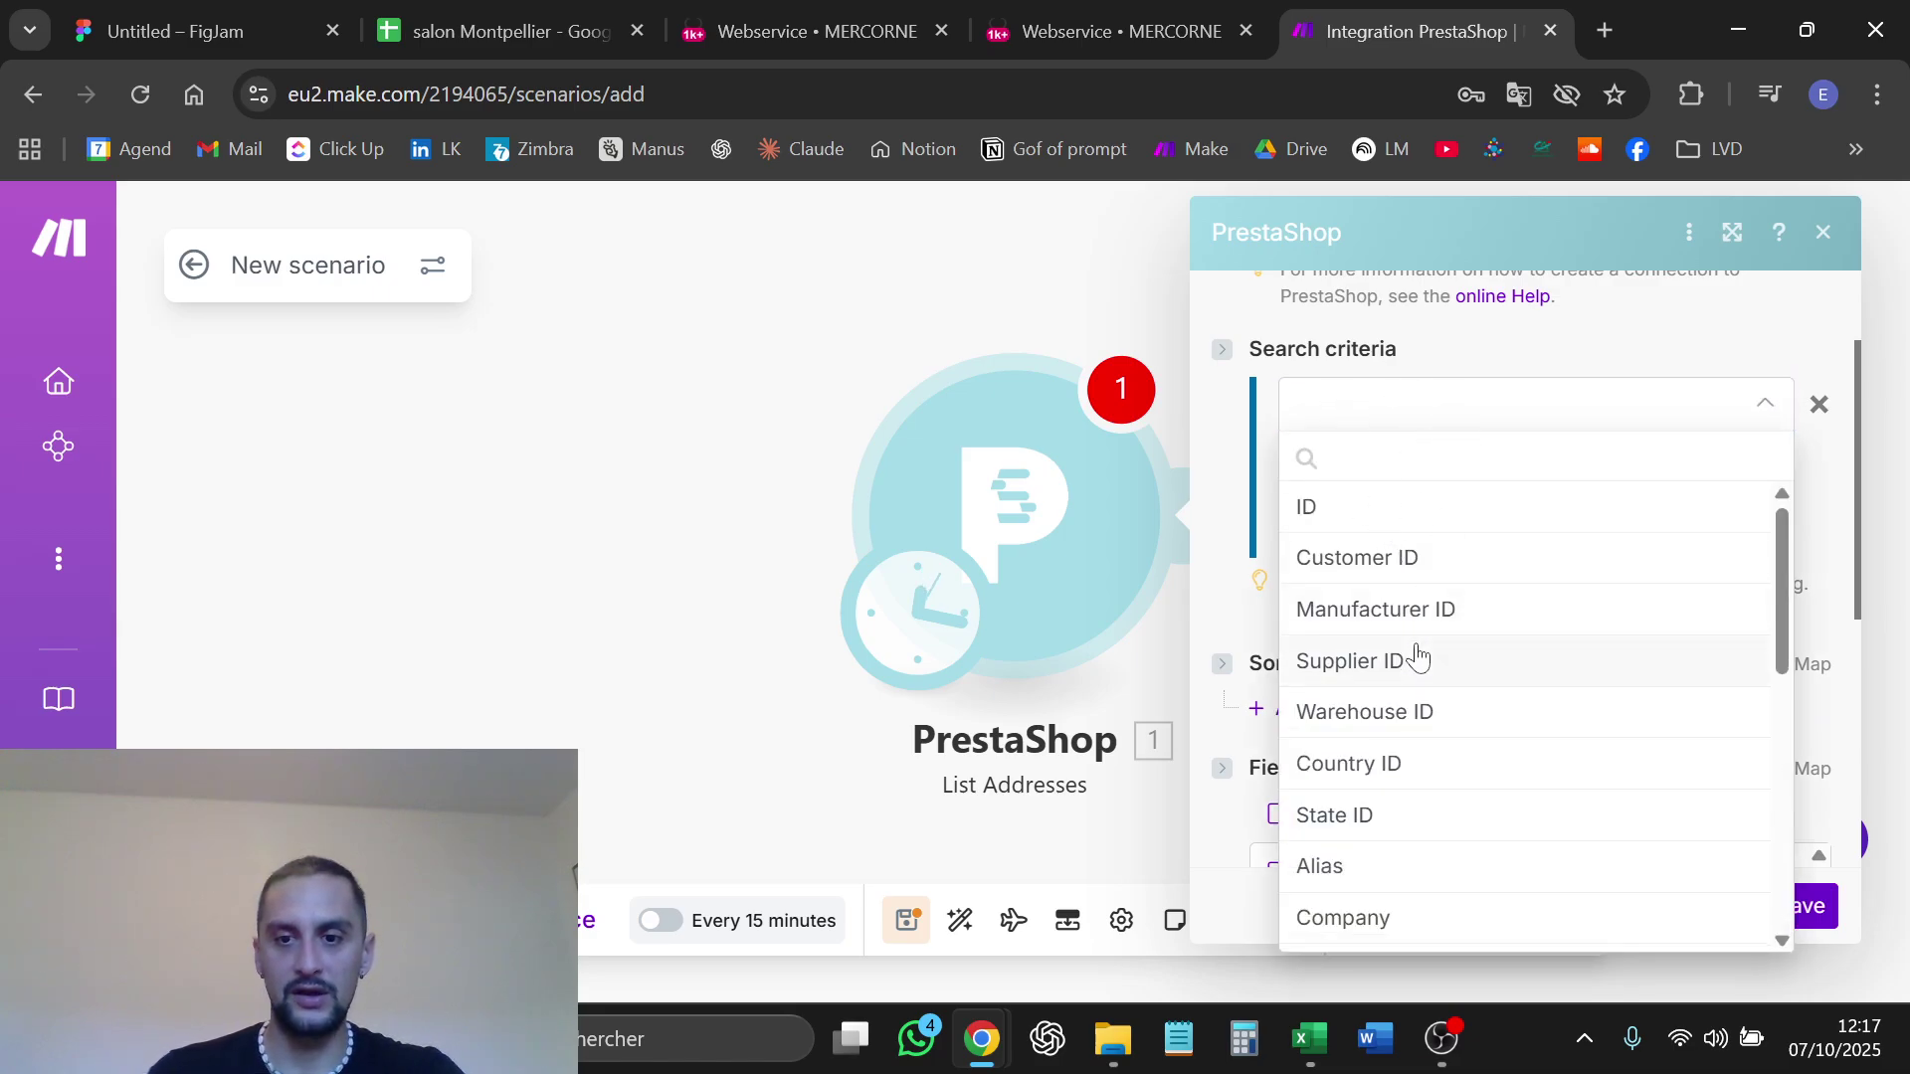
scroll(1420, 659, down, 3)
scroll(1419, 658, down, 2)
click(1372, 784)
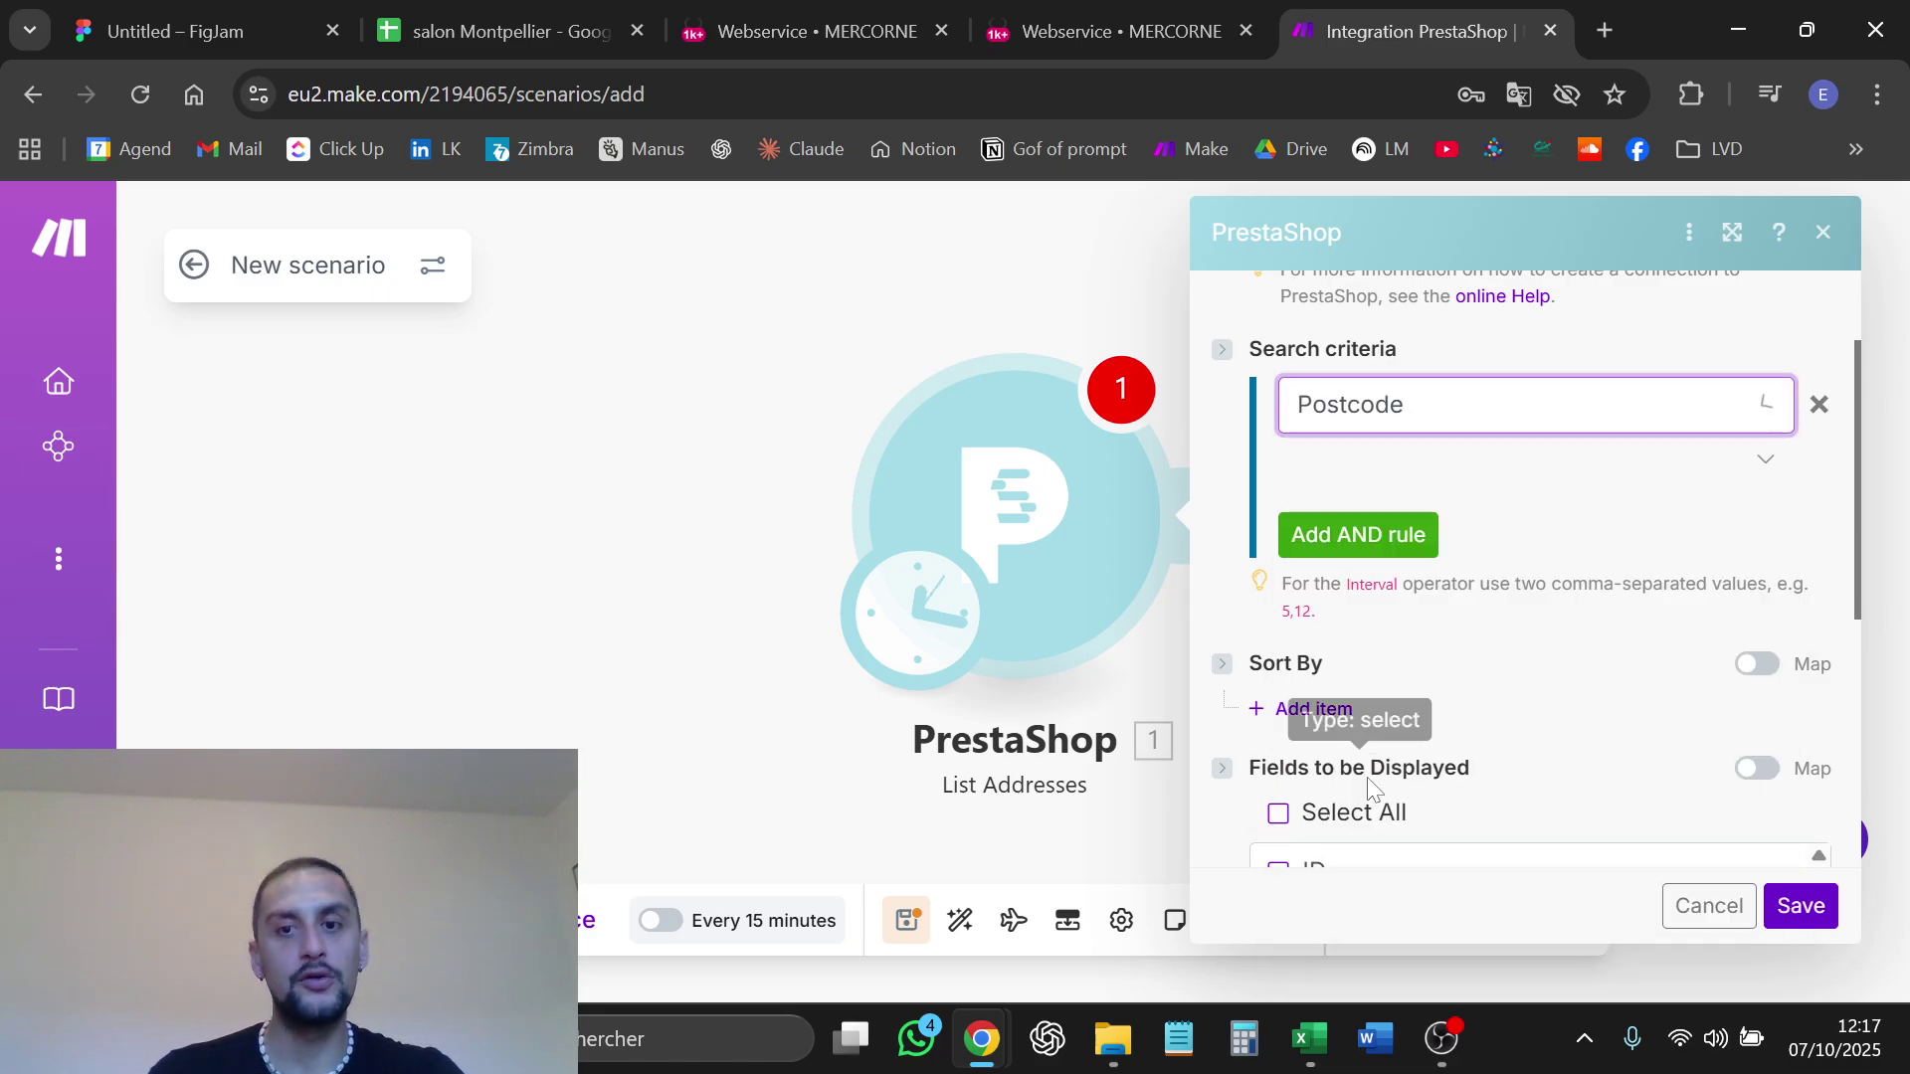
click(1509, 466)
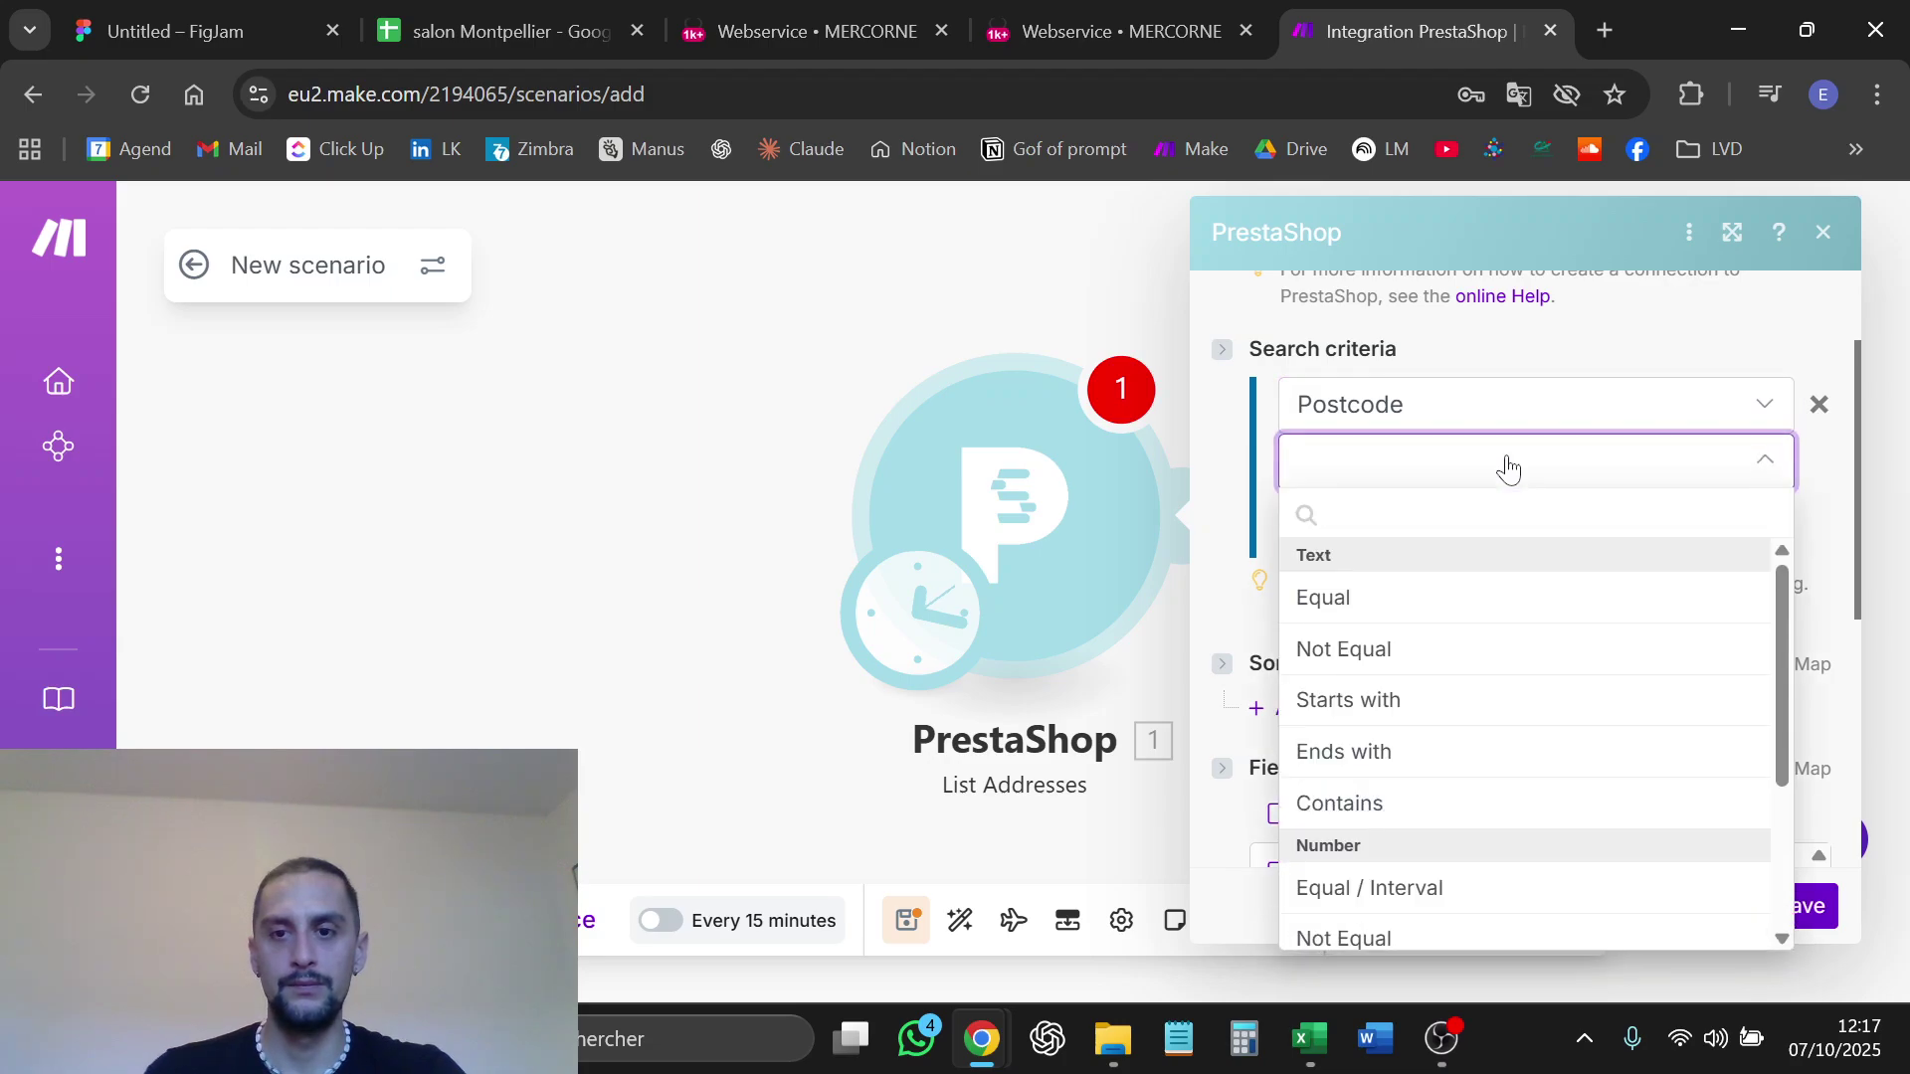
click(1402, 706)
click(1532, 518)
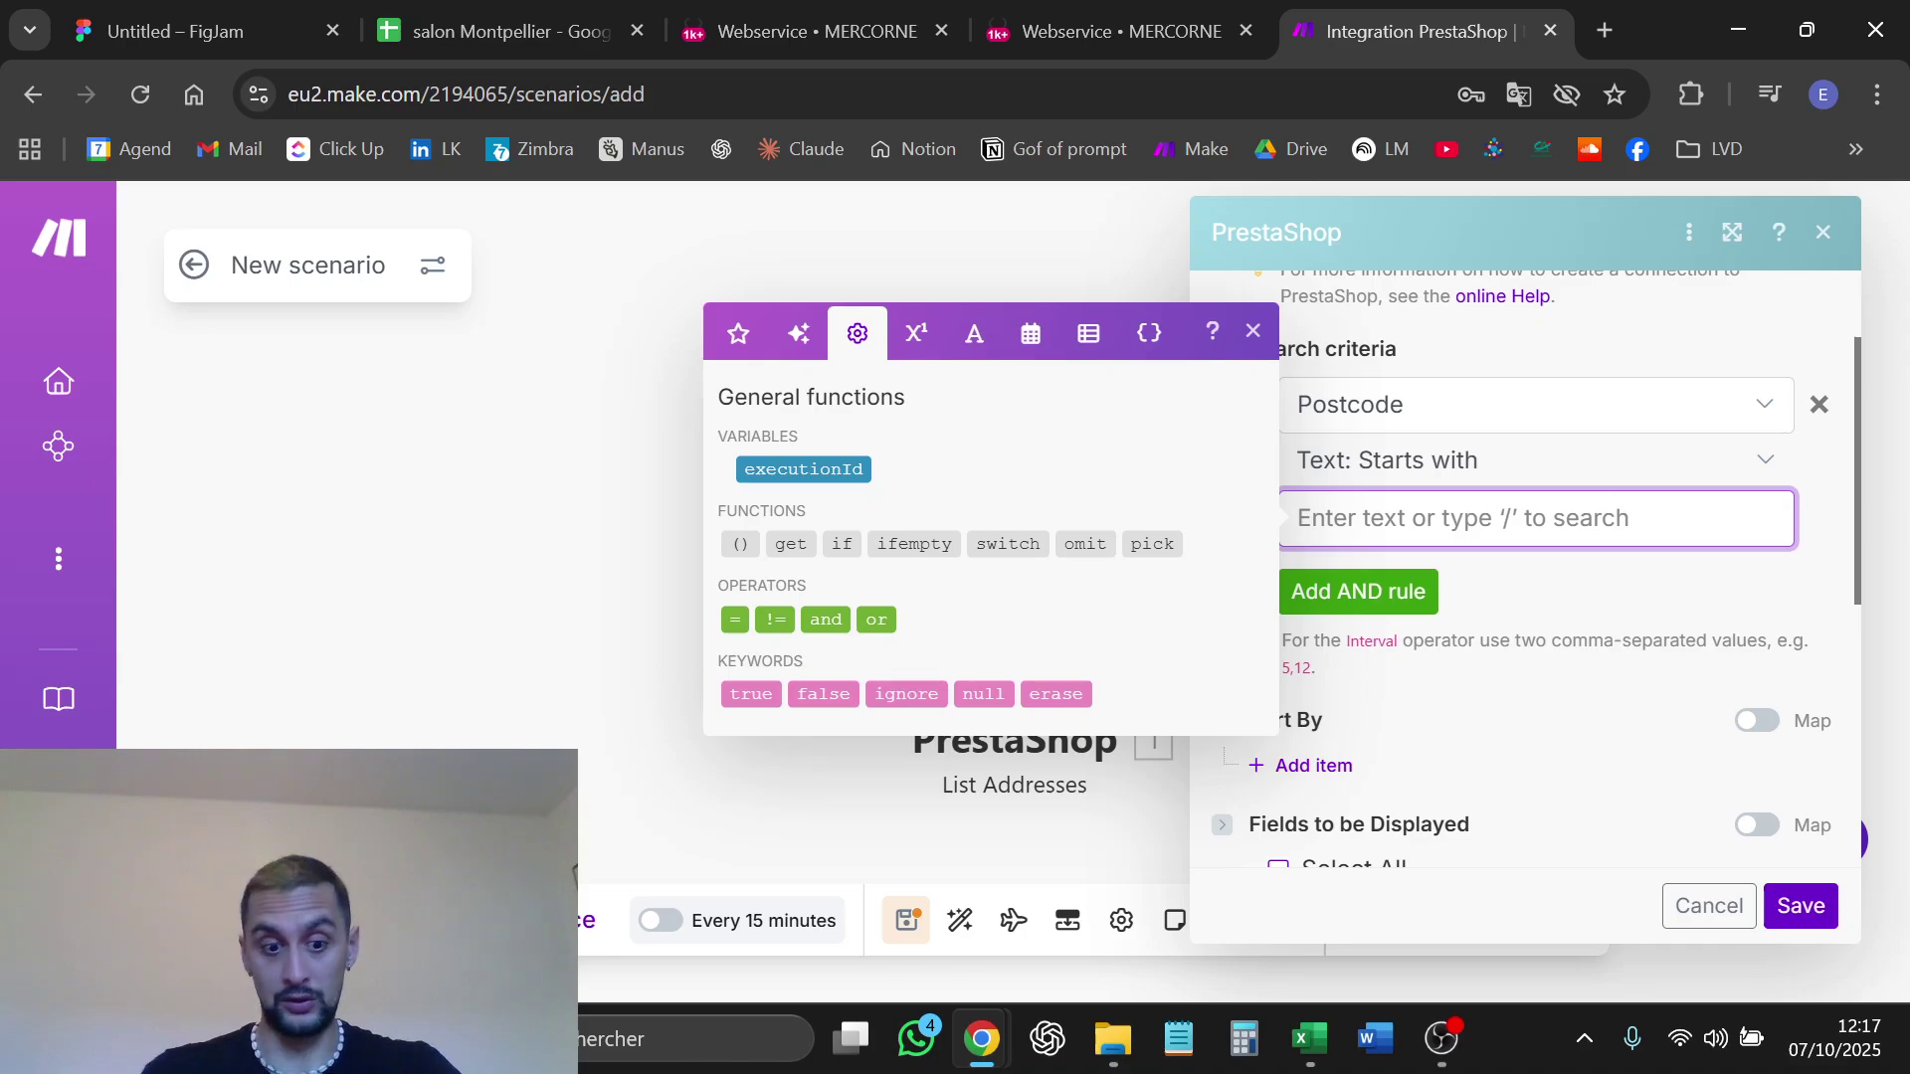
text(34)
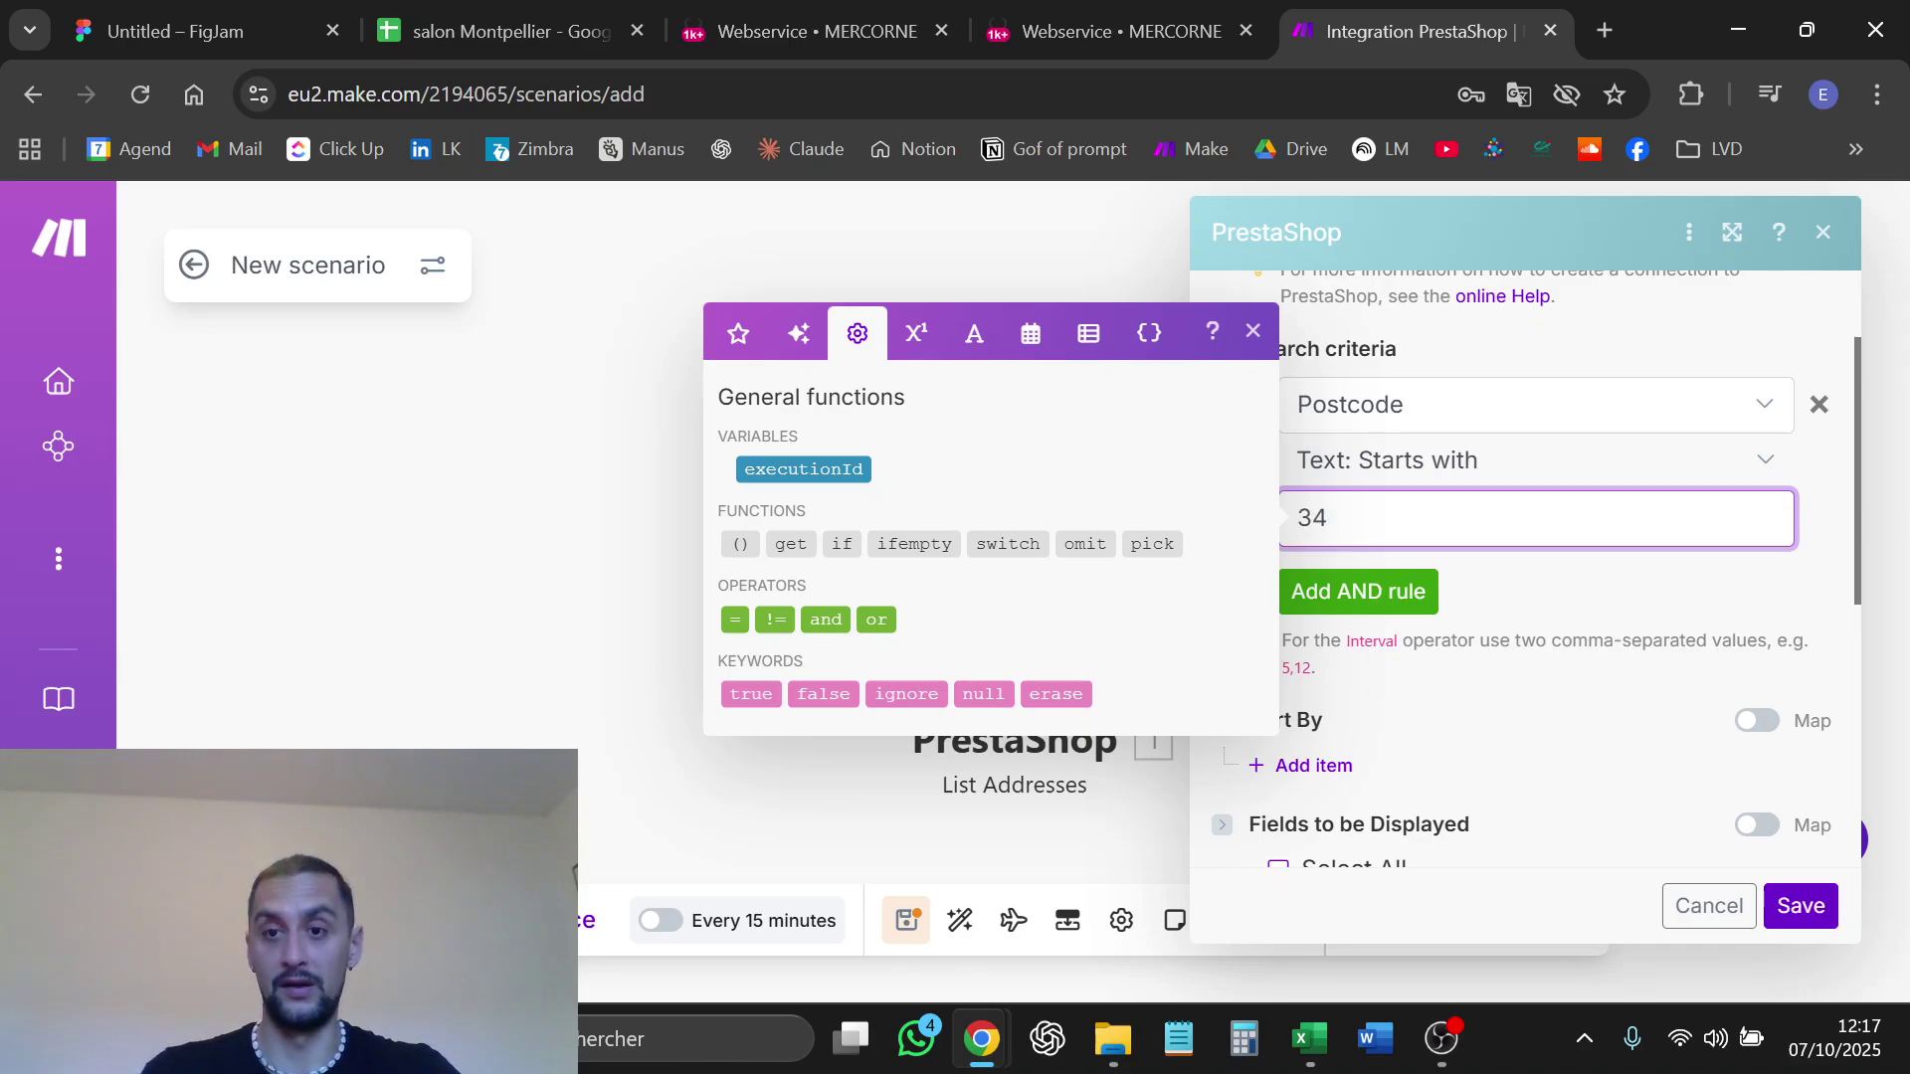
click(1716, 353)
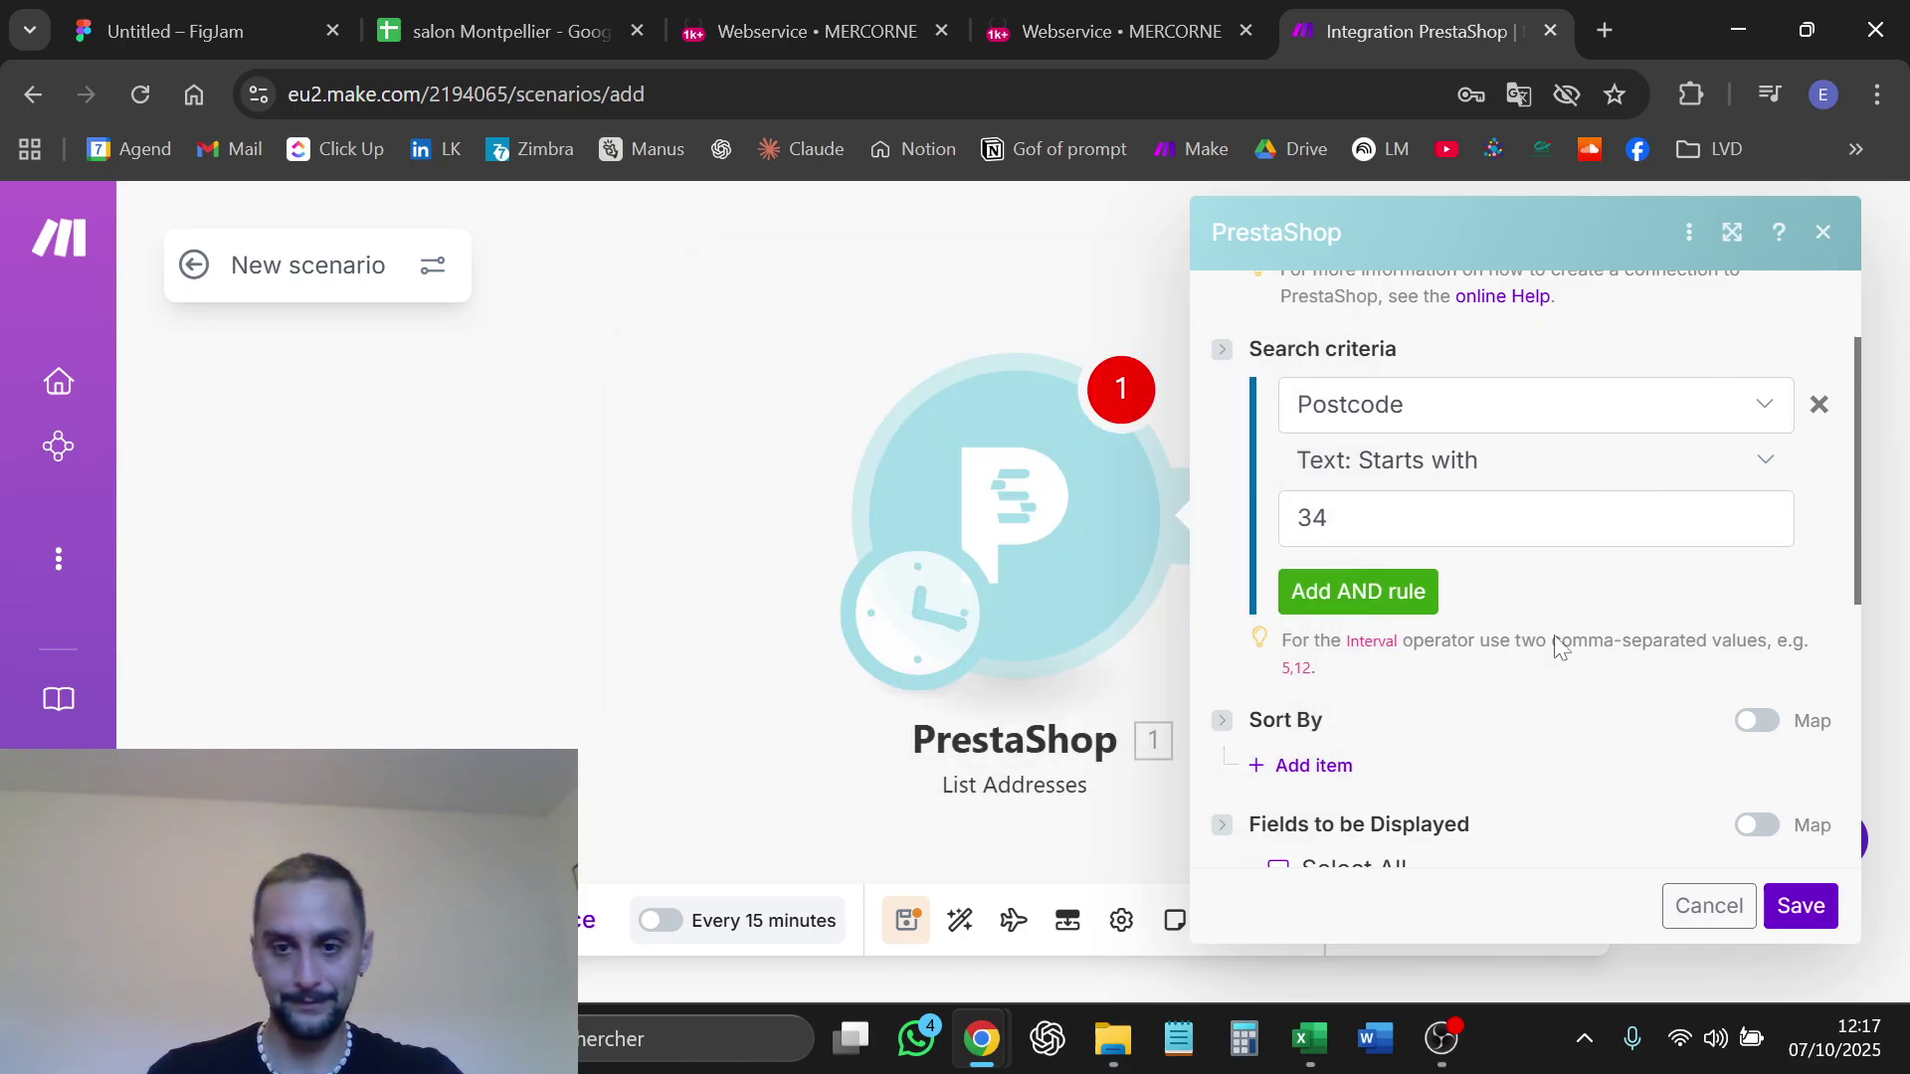
Include Customer ID among the fields to be displayed by the List Addresses module
scroll(1539, 660, down, 5)
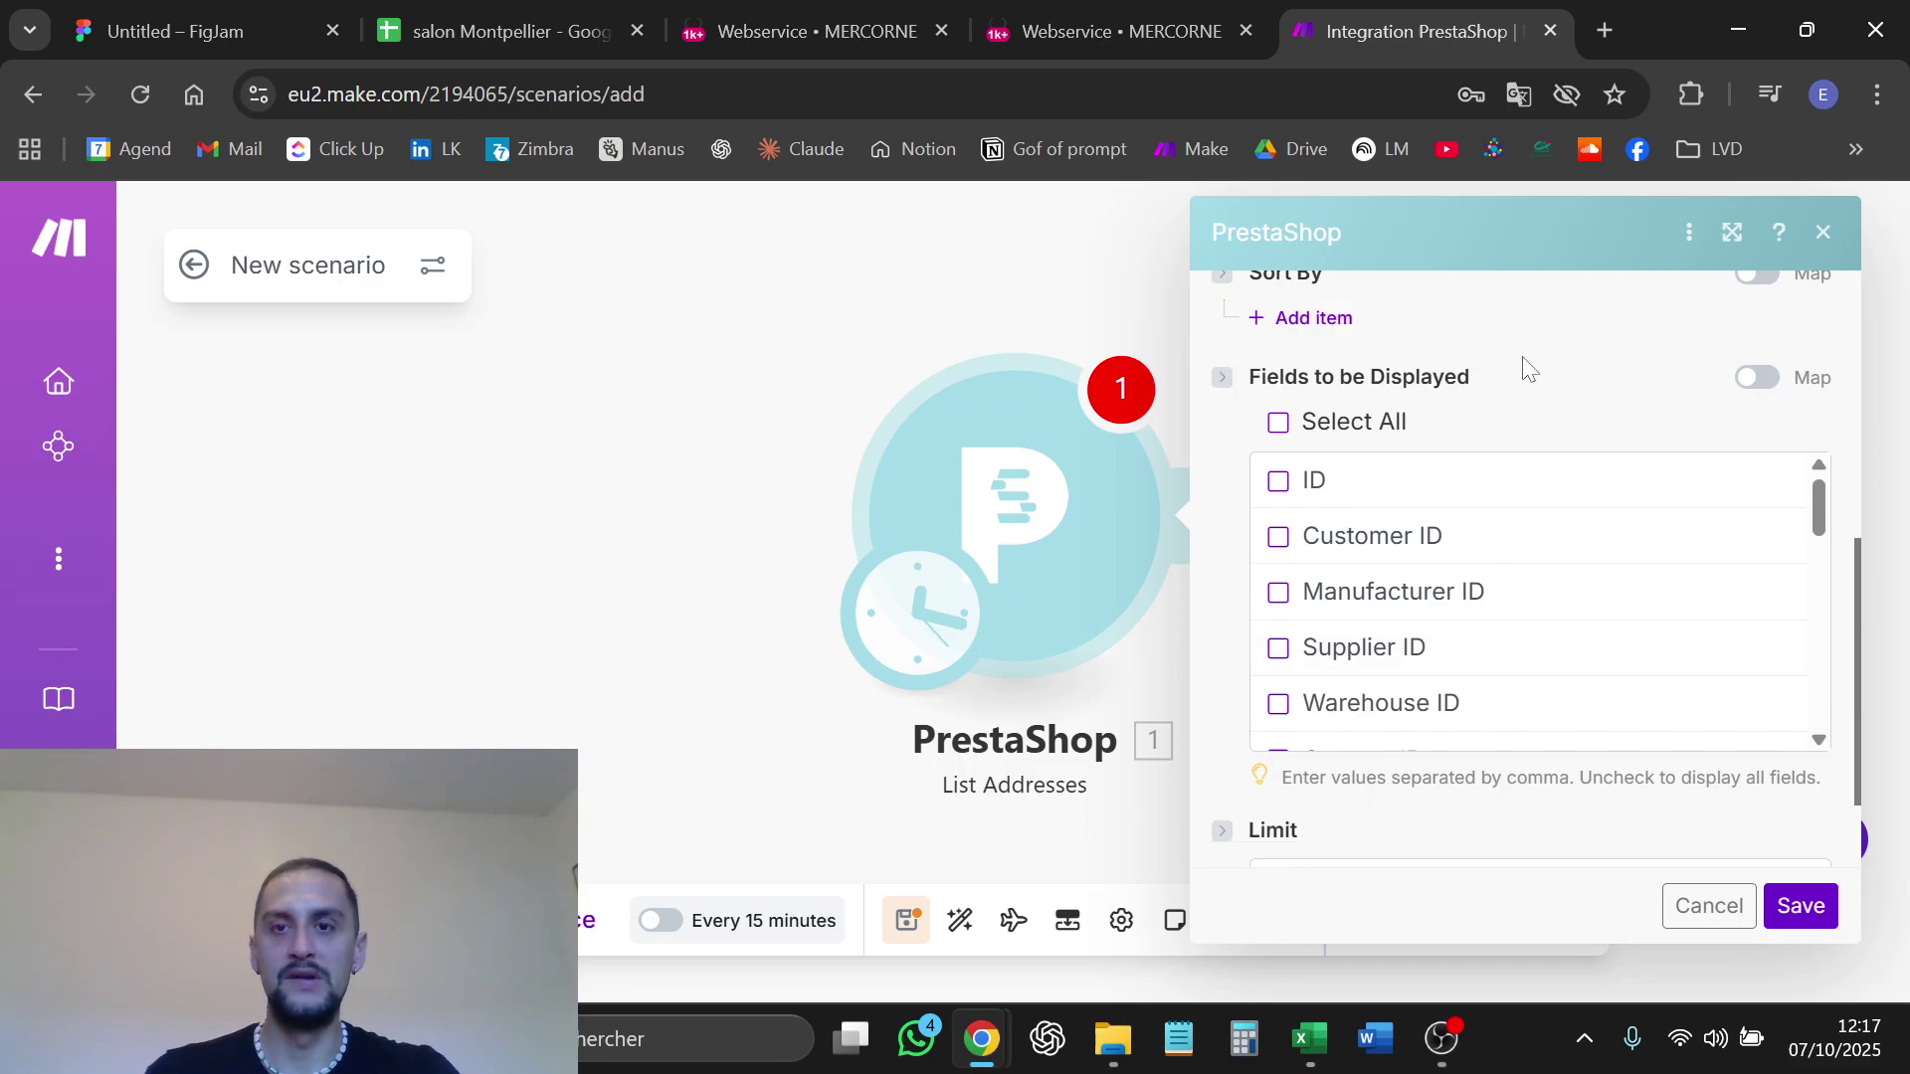
click(1280, 538)
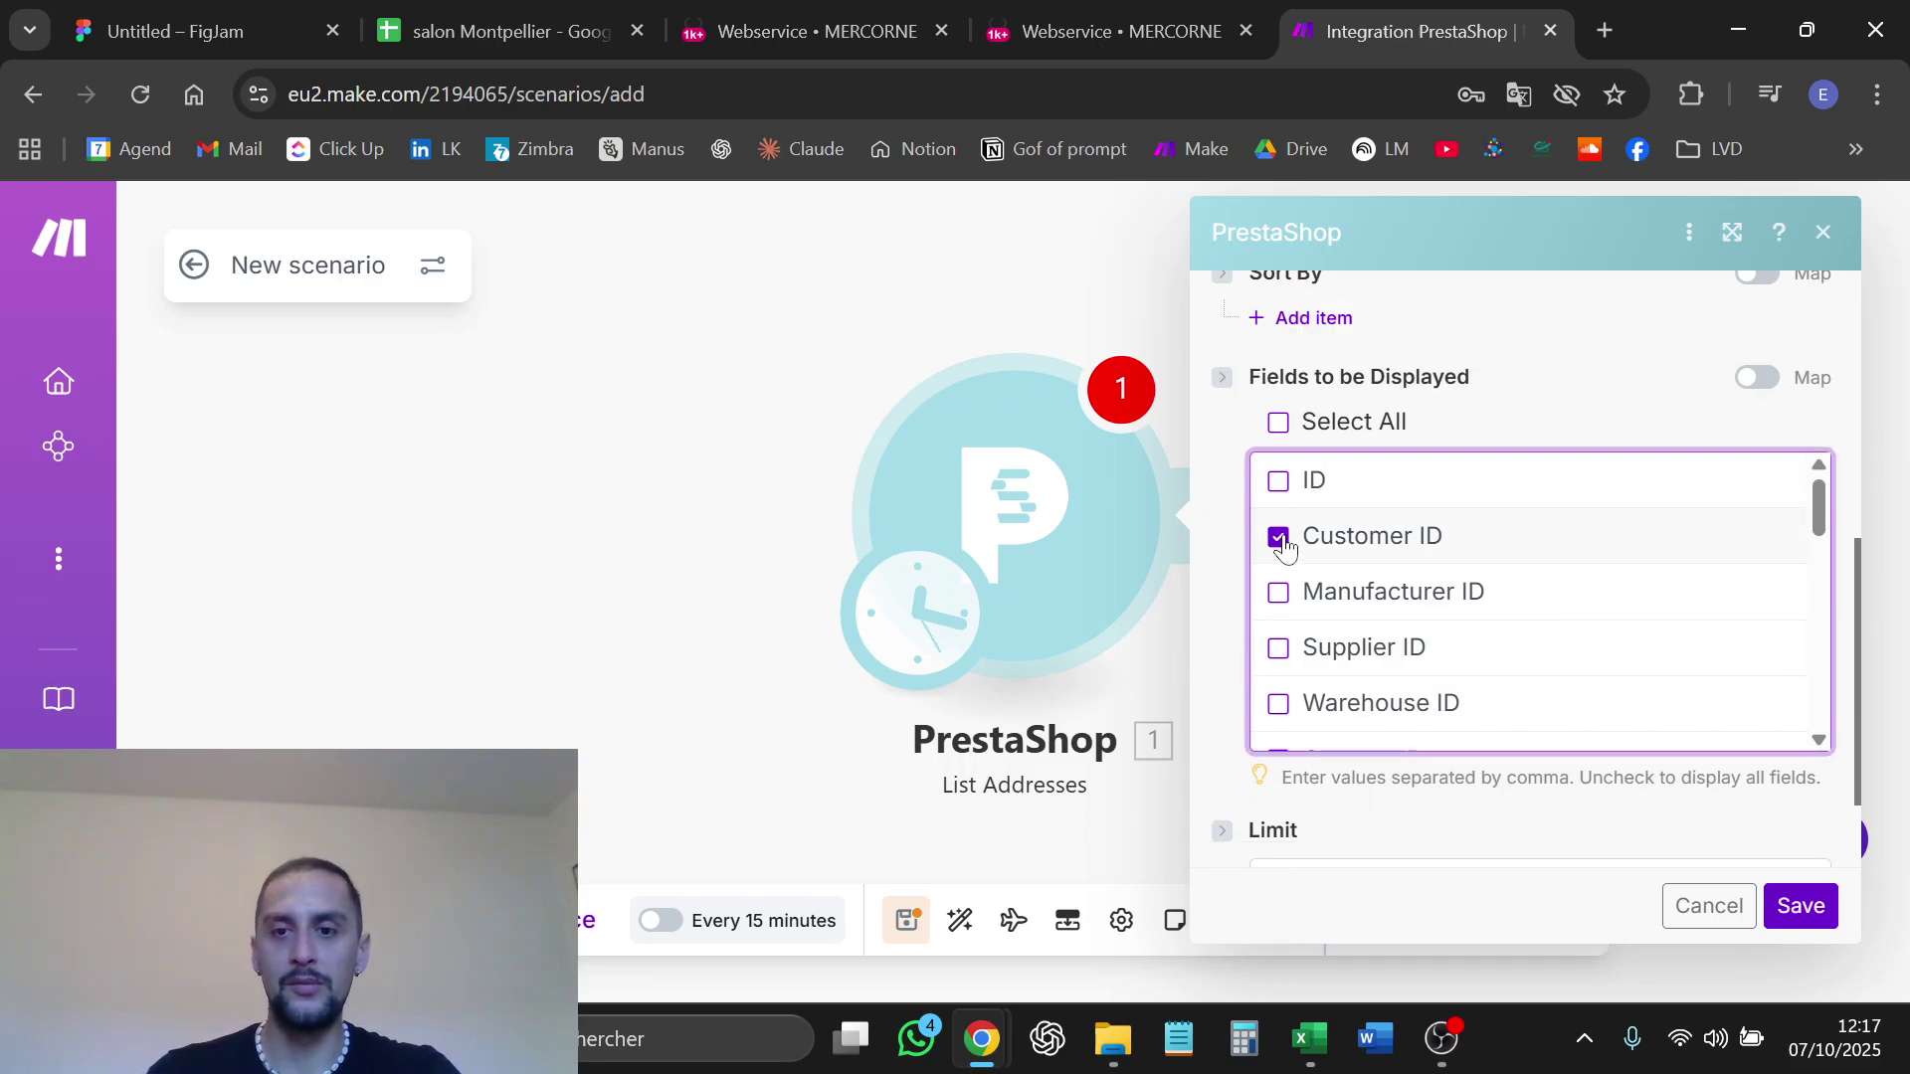
scroll(1522, 388, down, 2)
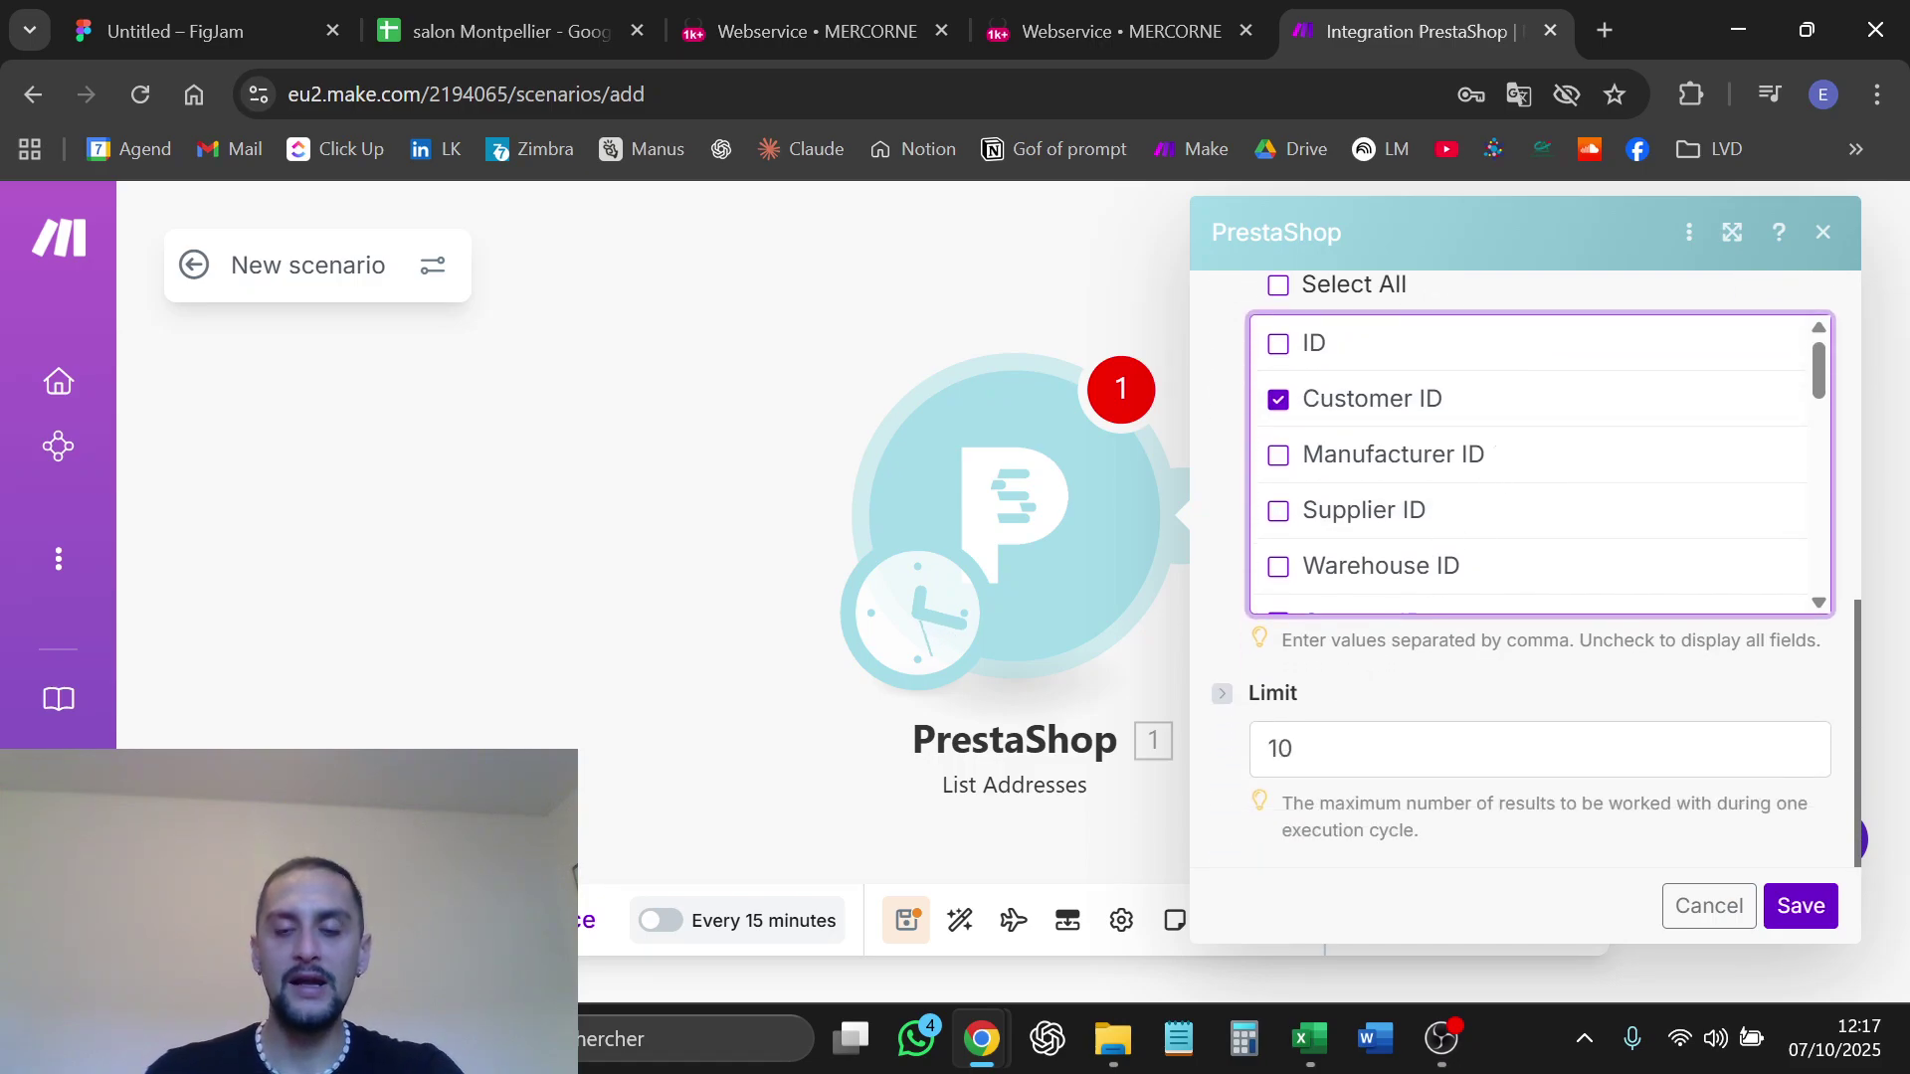
Set the List Addresses result limit to 5 and save the module
click(1383, 749)
click(1385, 693)
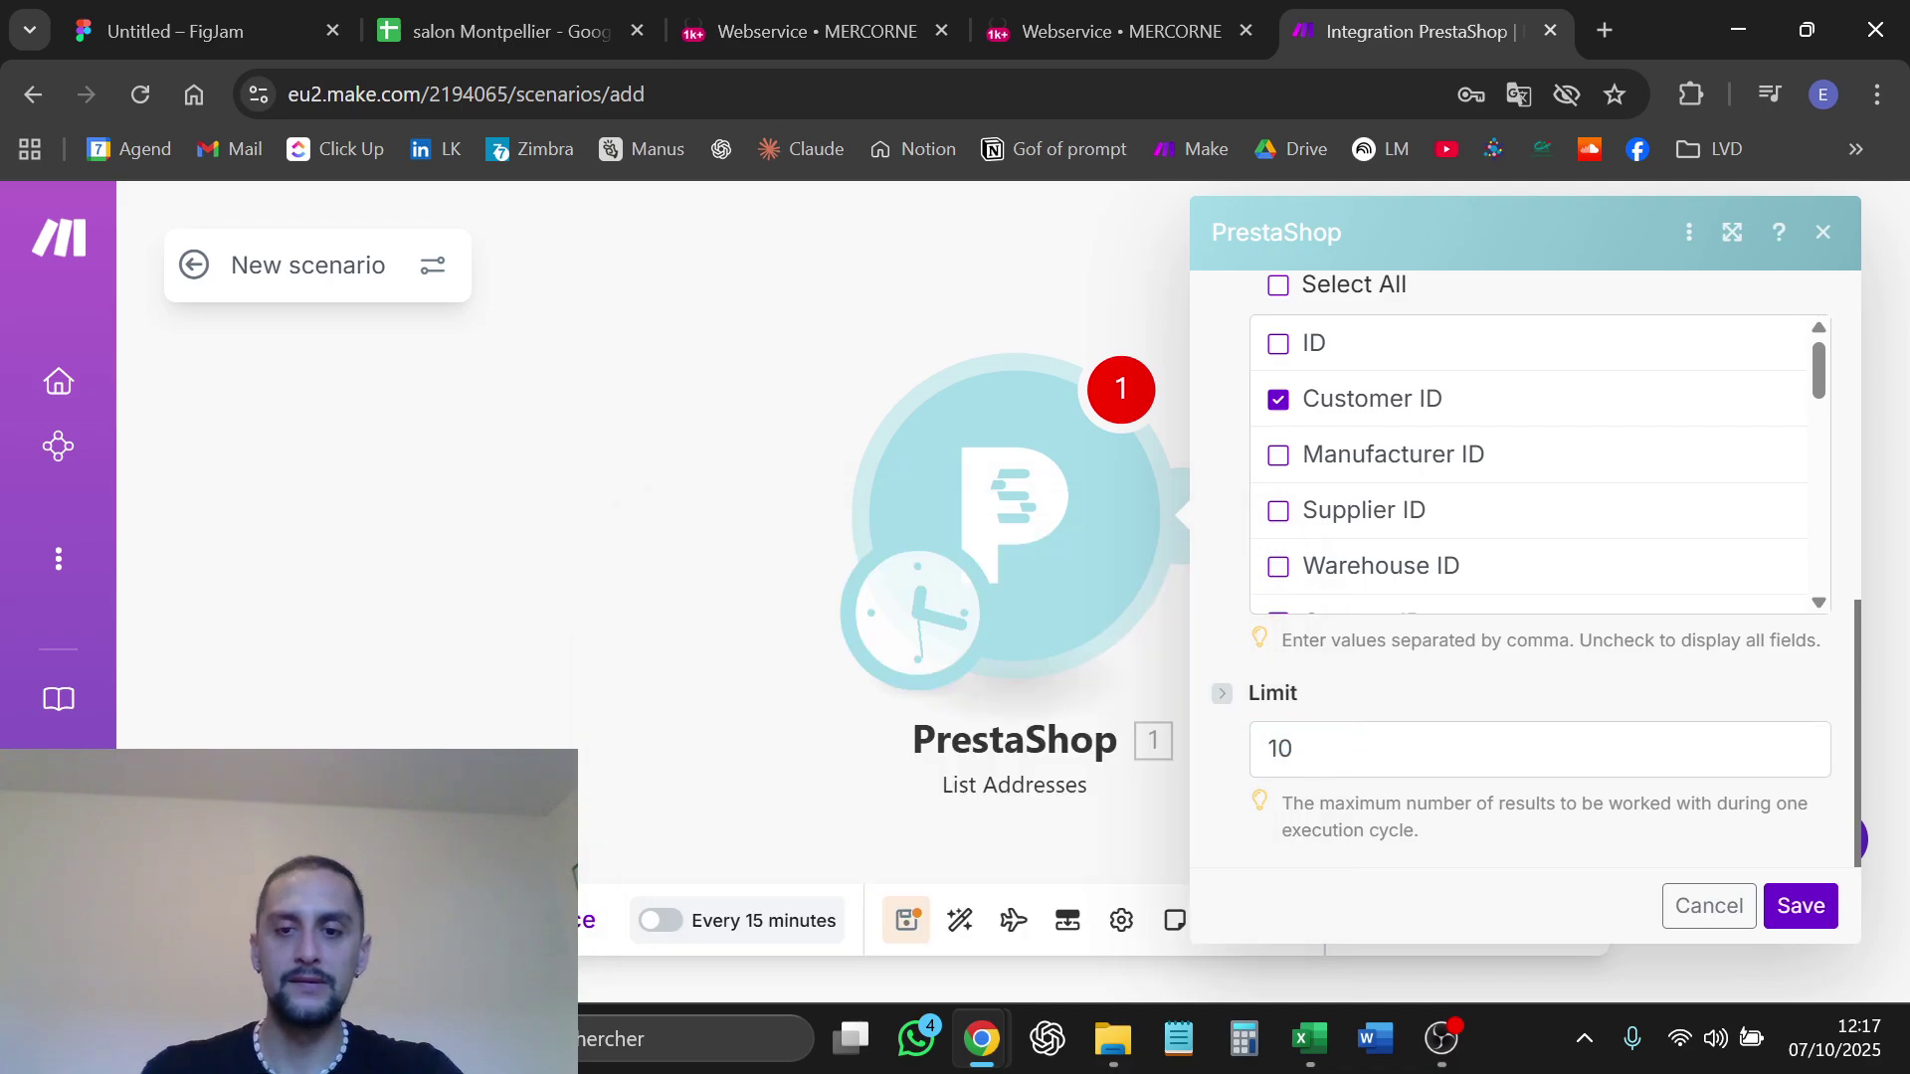
click(1381, 749)
key(BackSpace)
key(BackSpace)
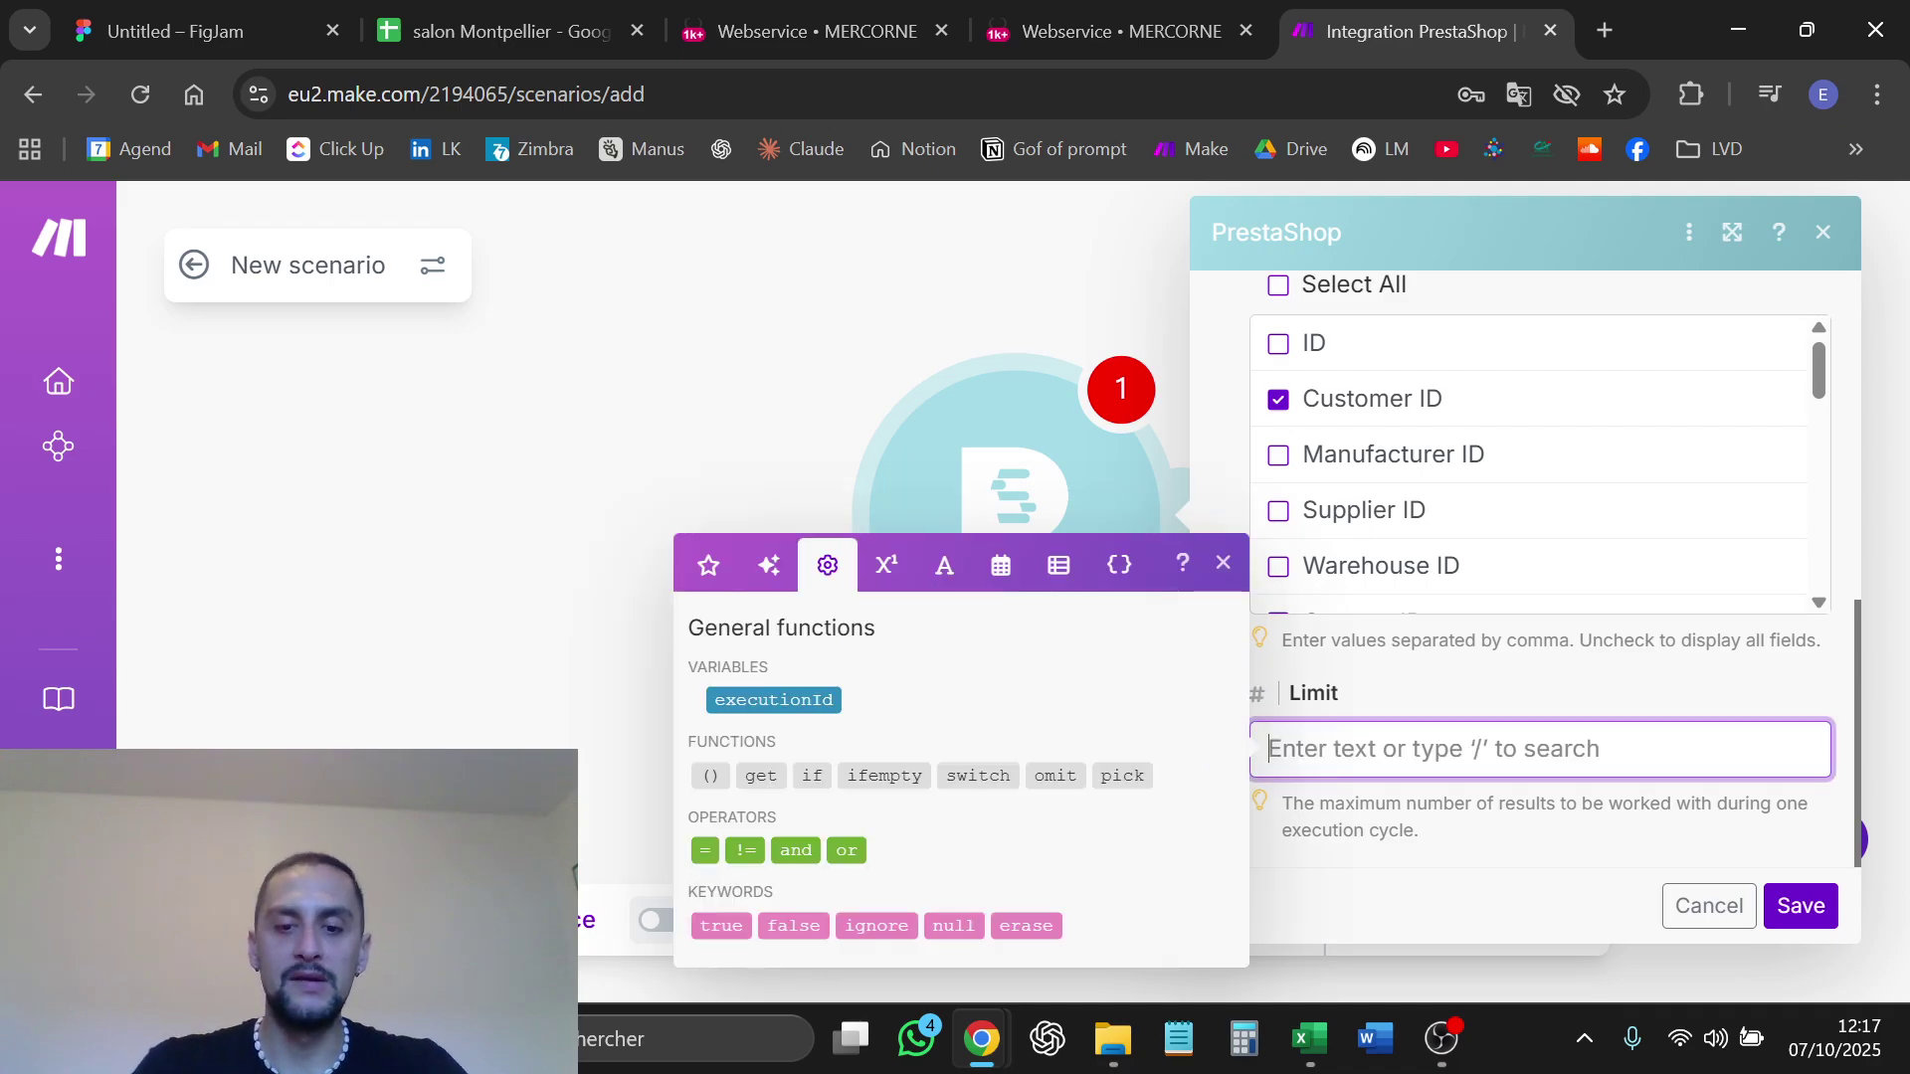
text(5)
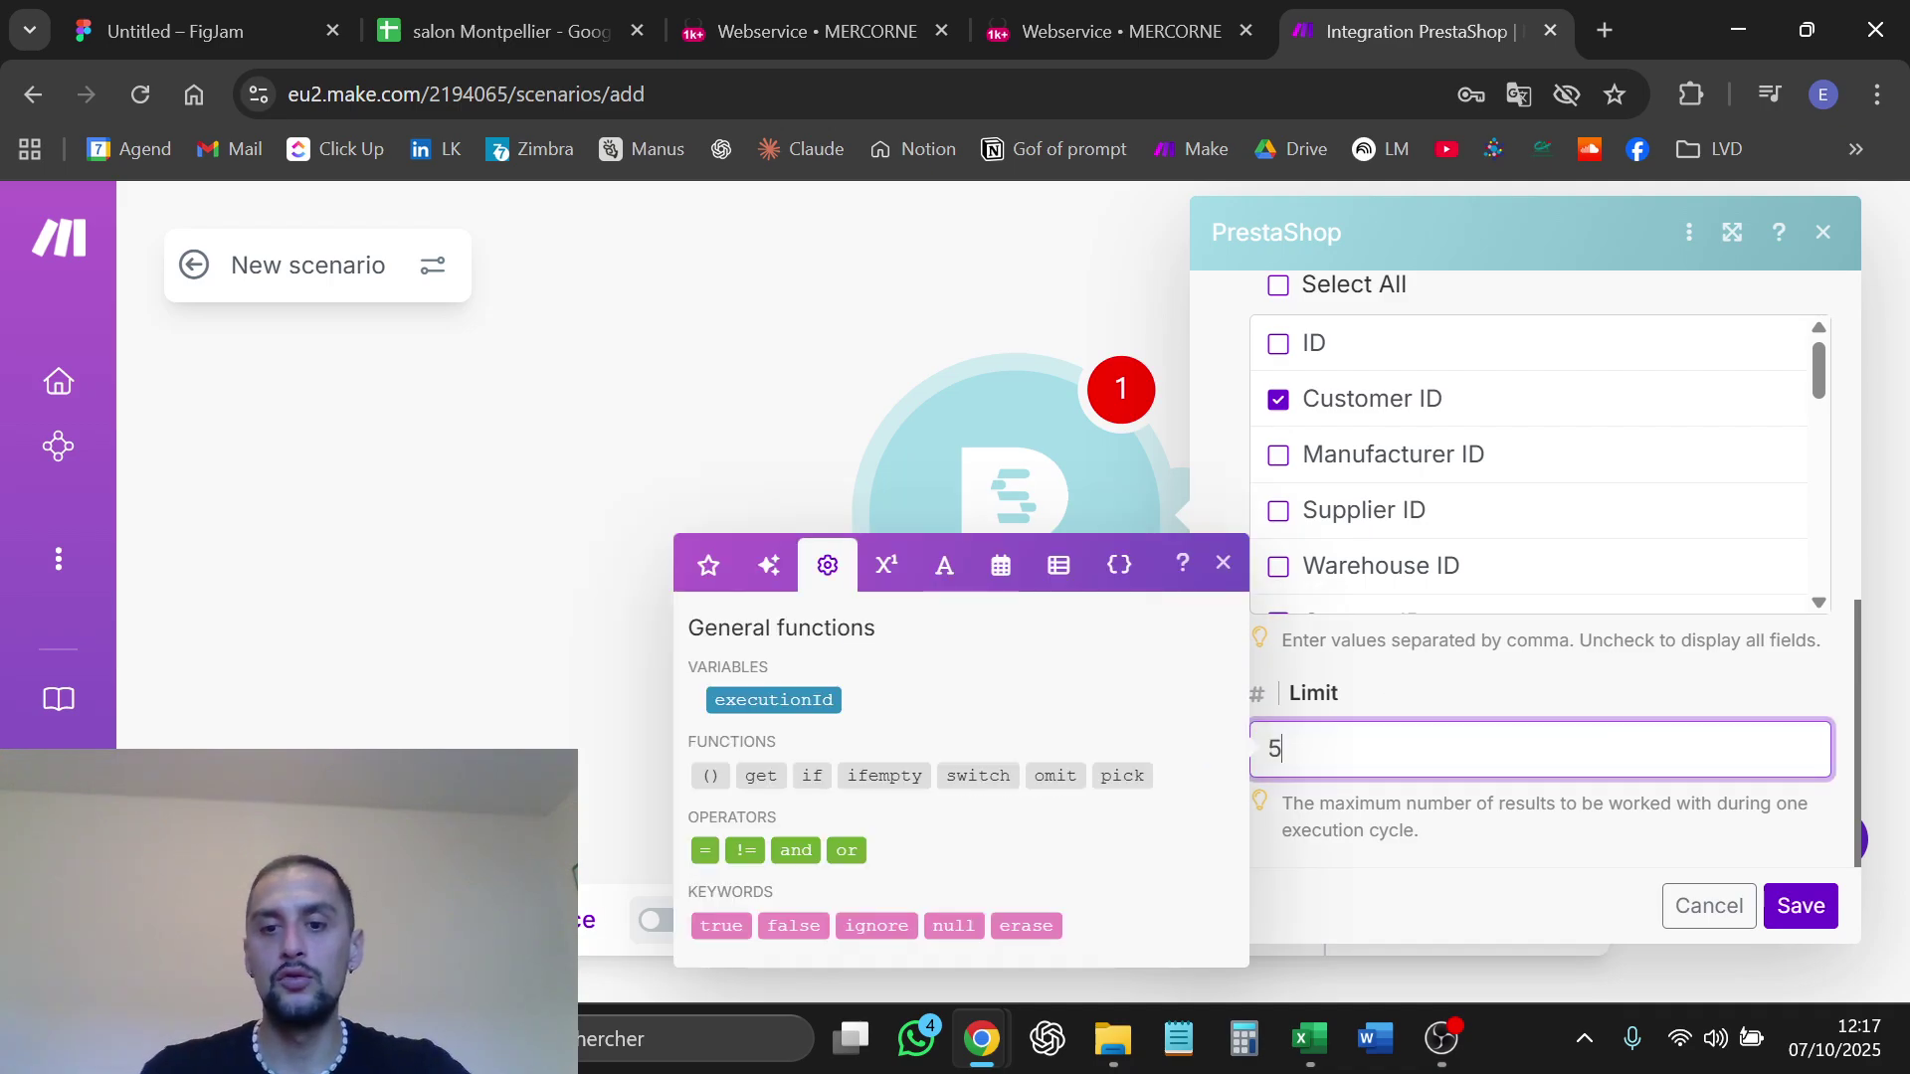
click(1388, 697)
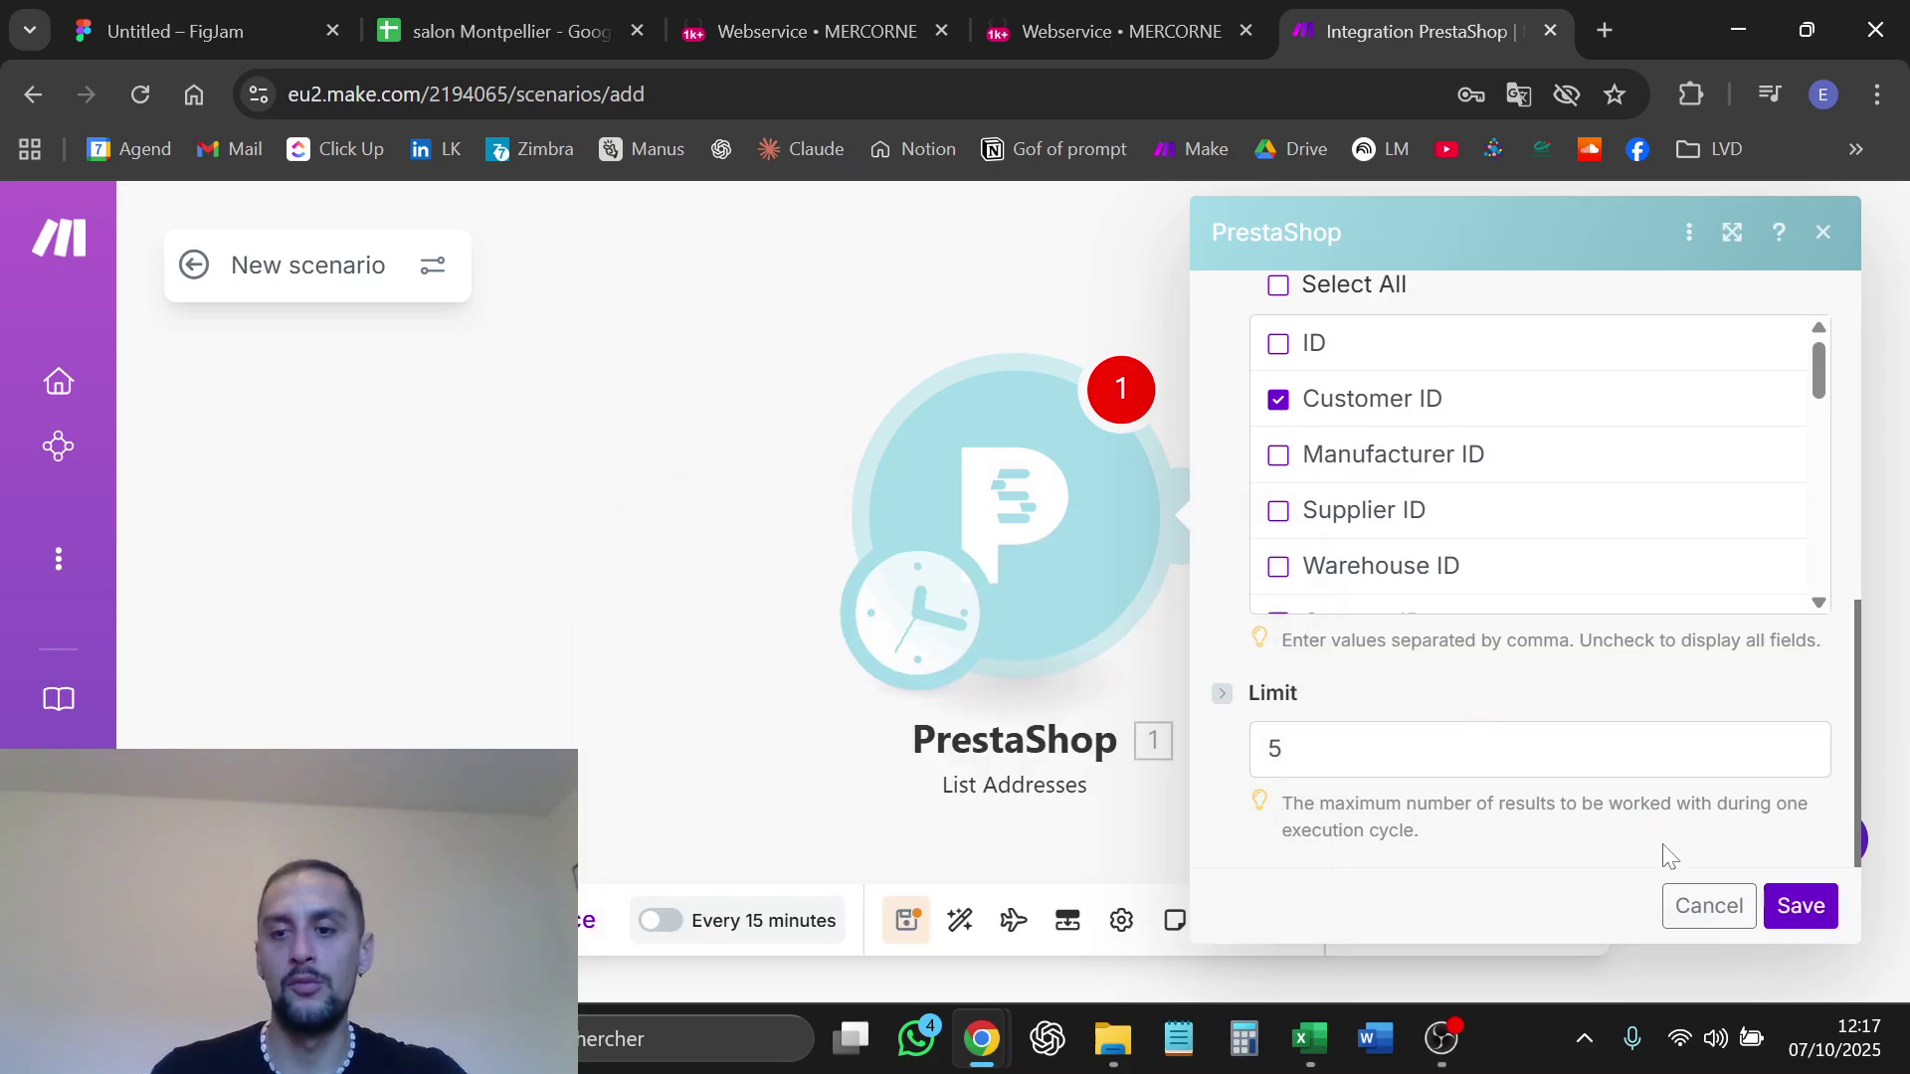
click(1799, 908)
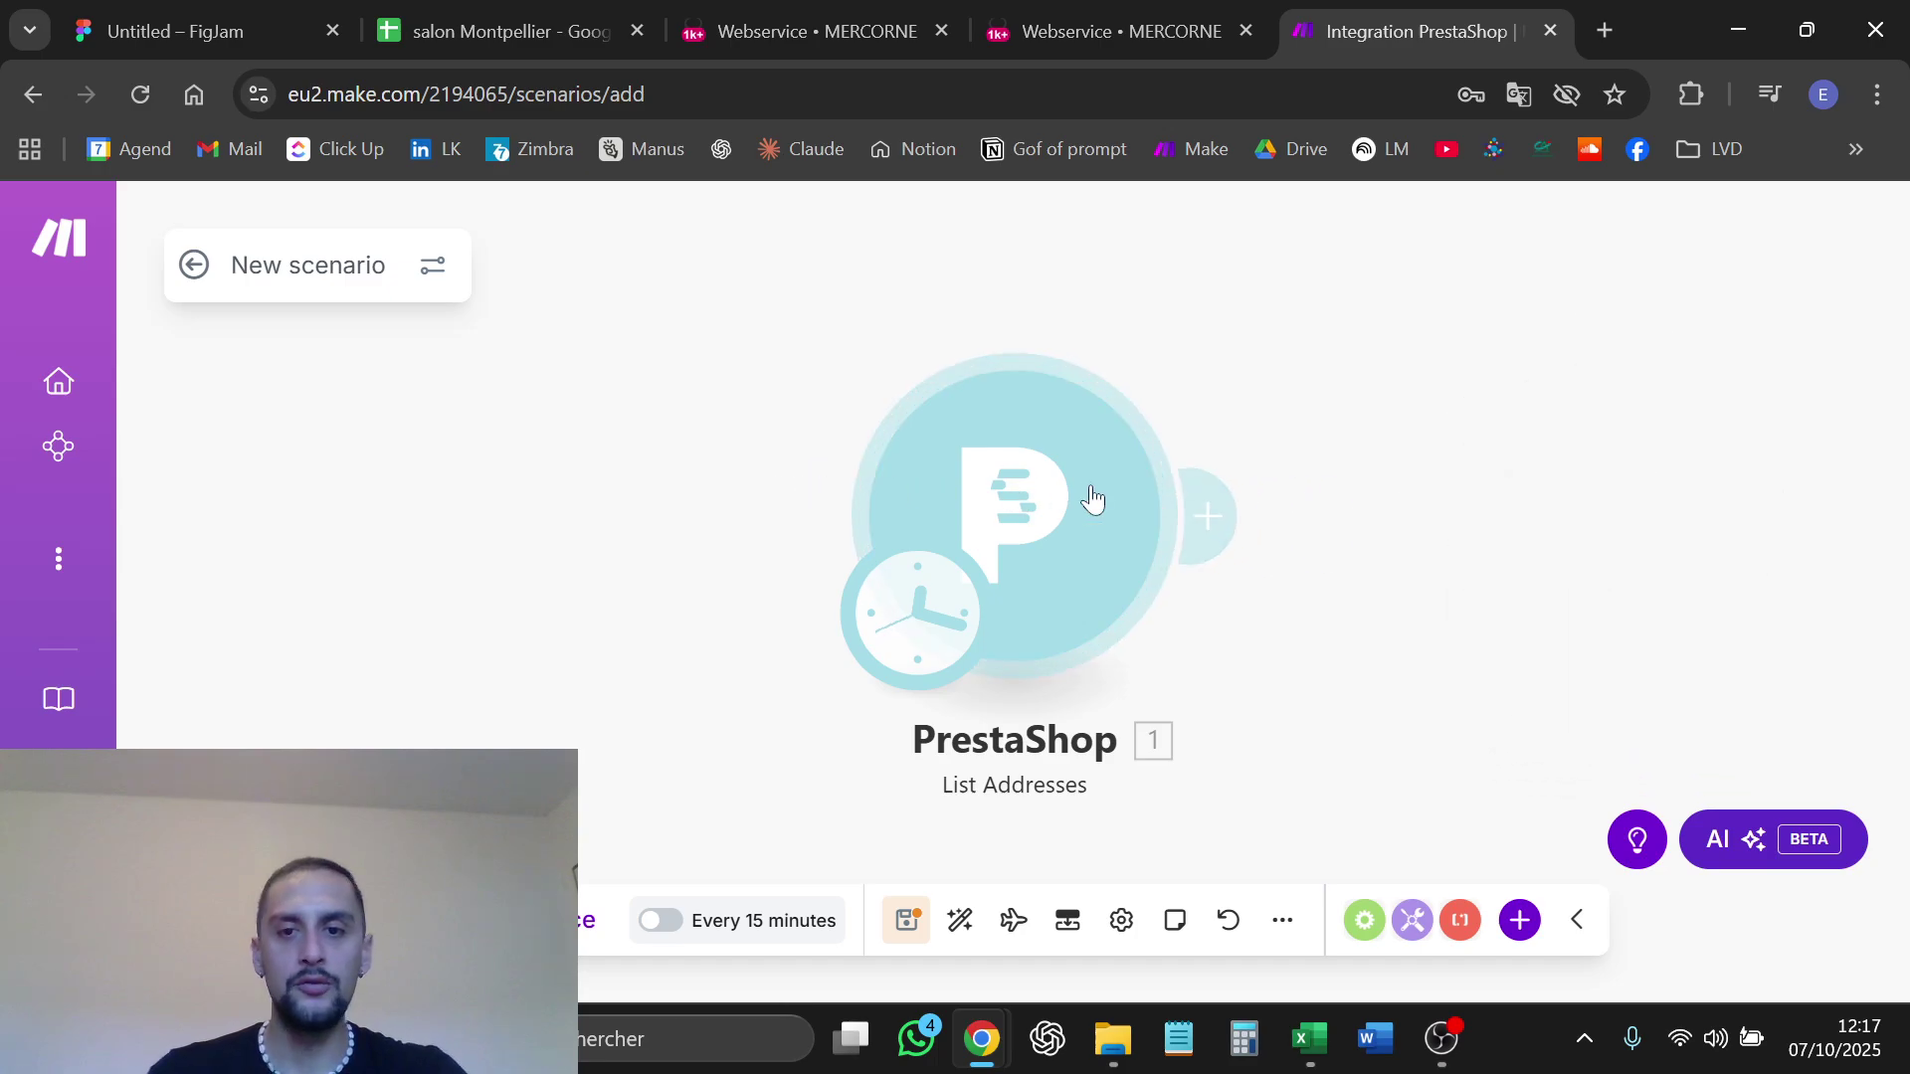
Add a Flow Control Array aggregator after List Addresses, aggregating only its Customer ID field, and save it
click(823, 509)
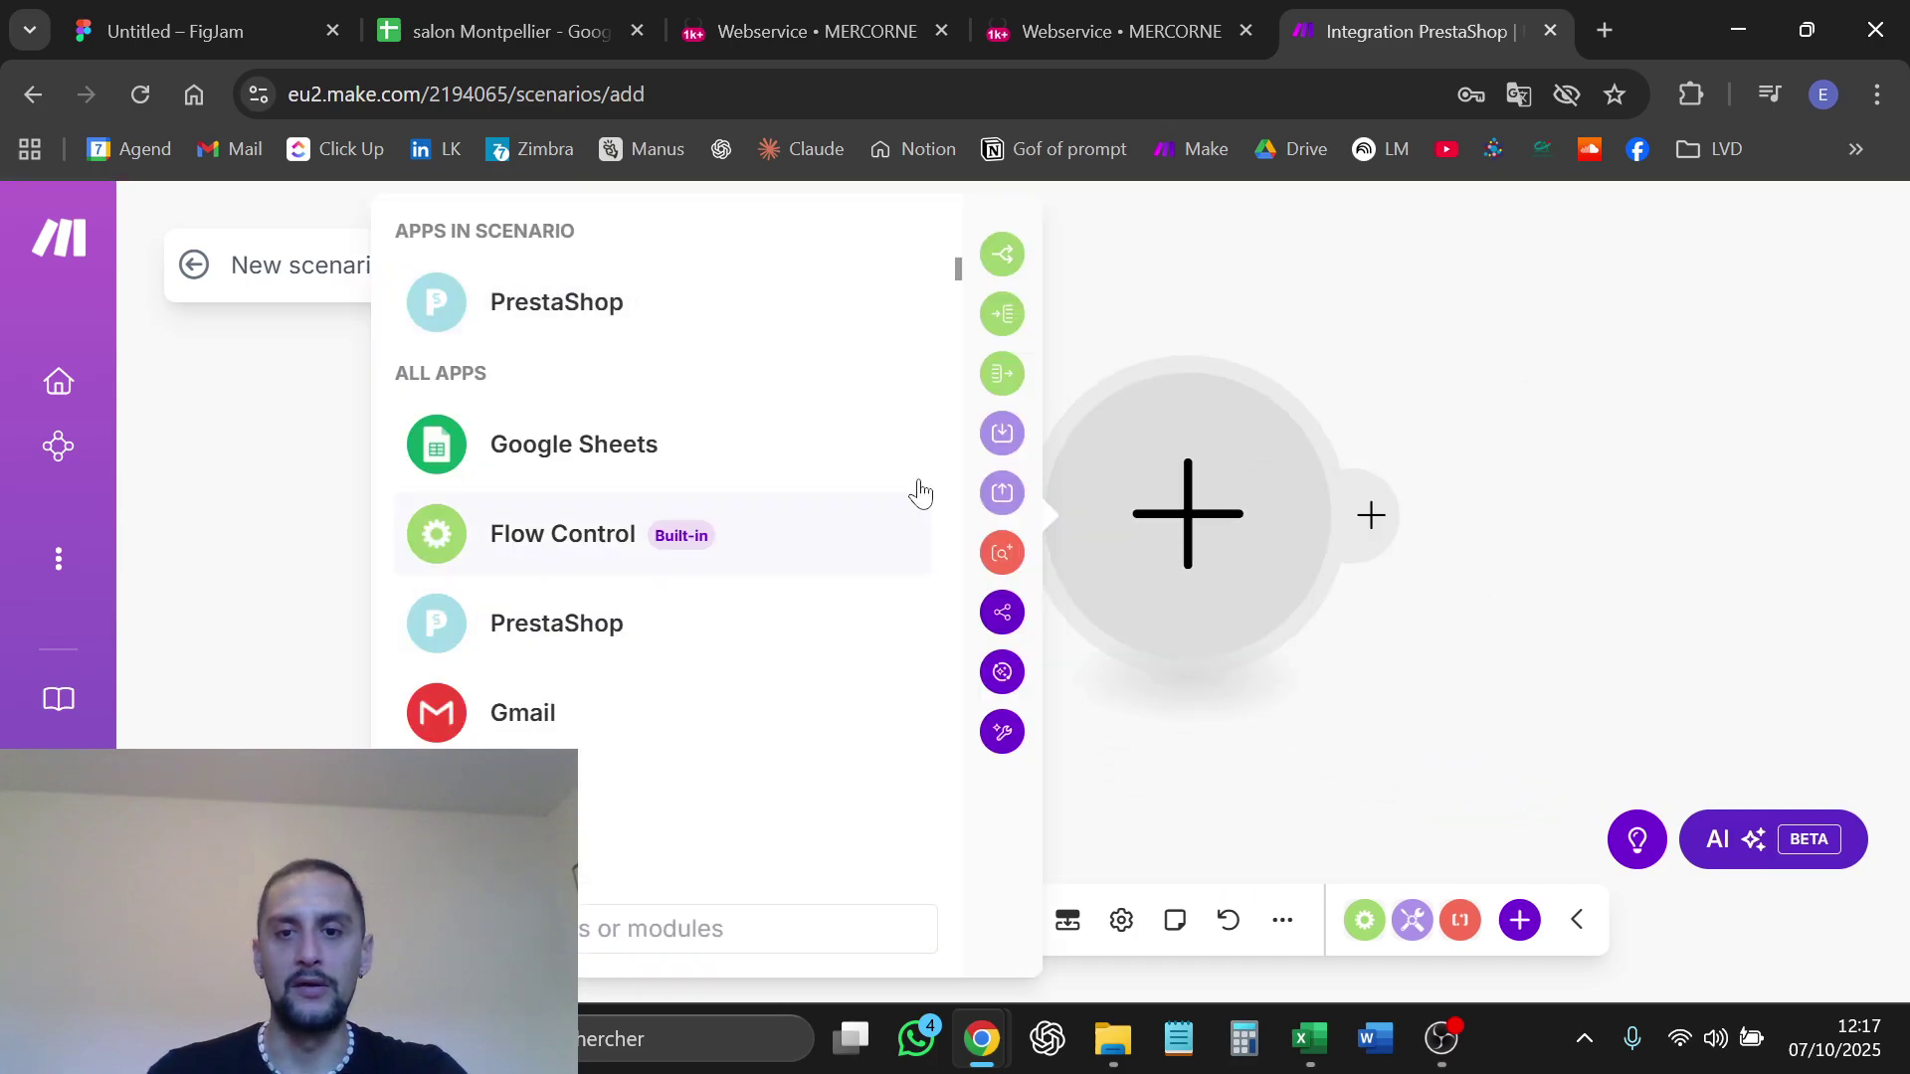
text(flow)
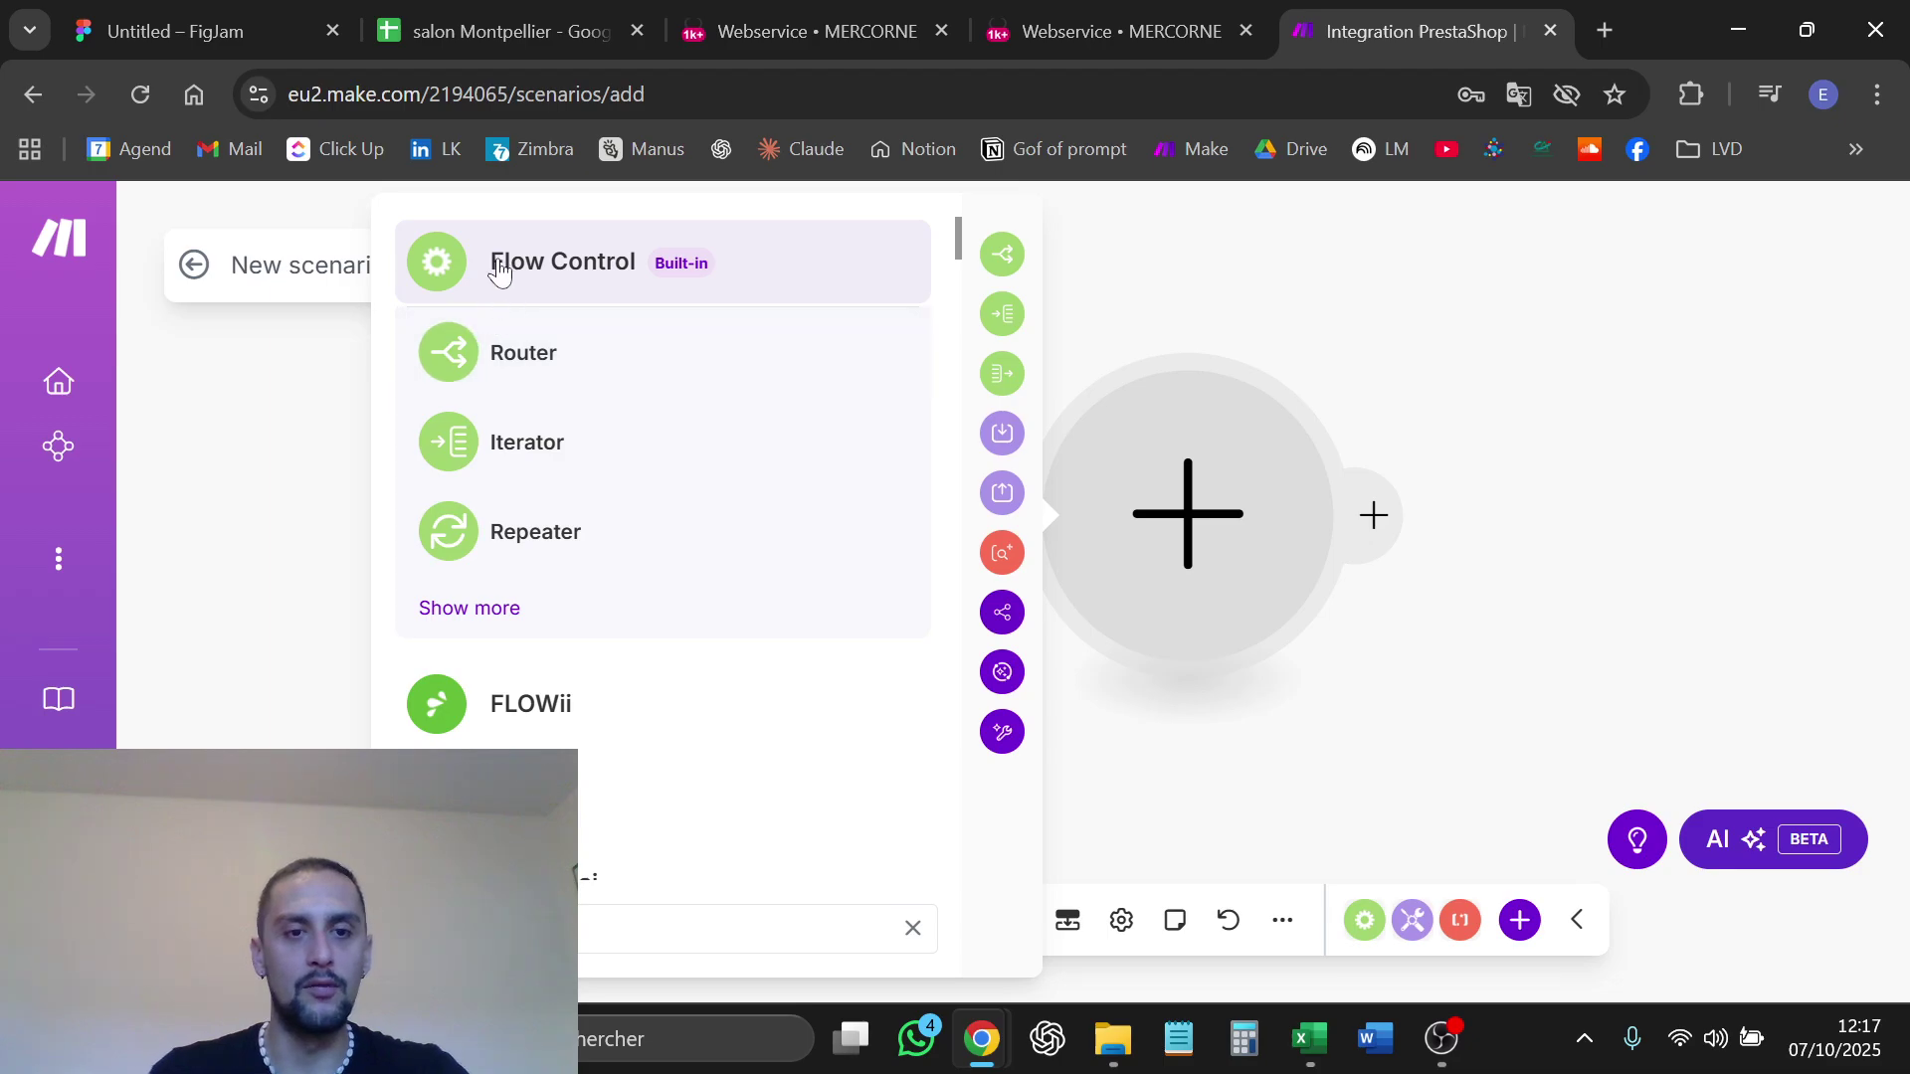
click(577, 278)
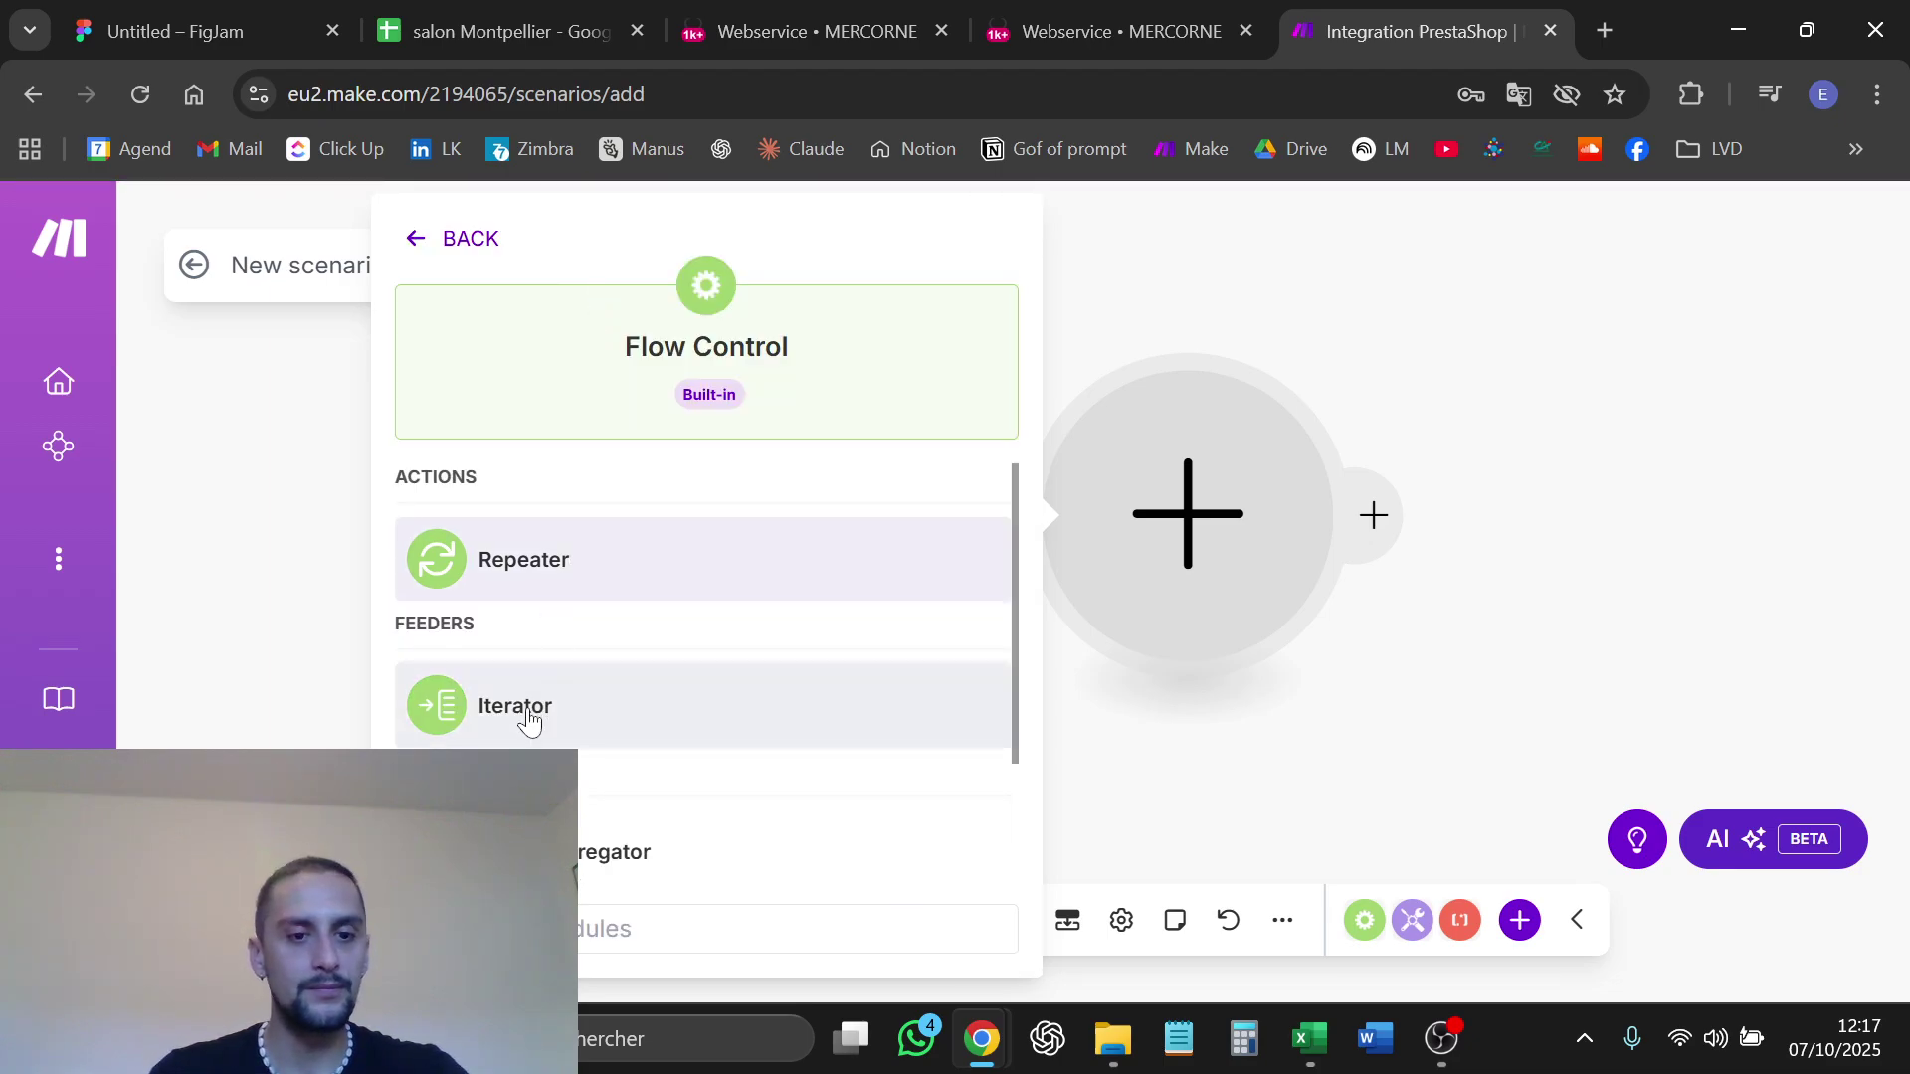
click(557, 851)
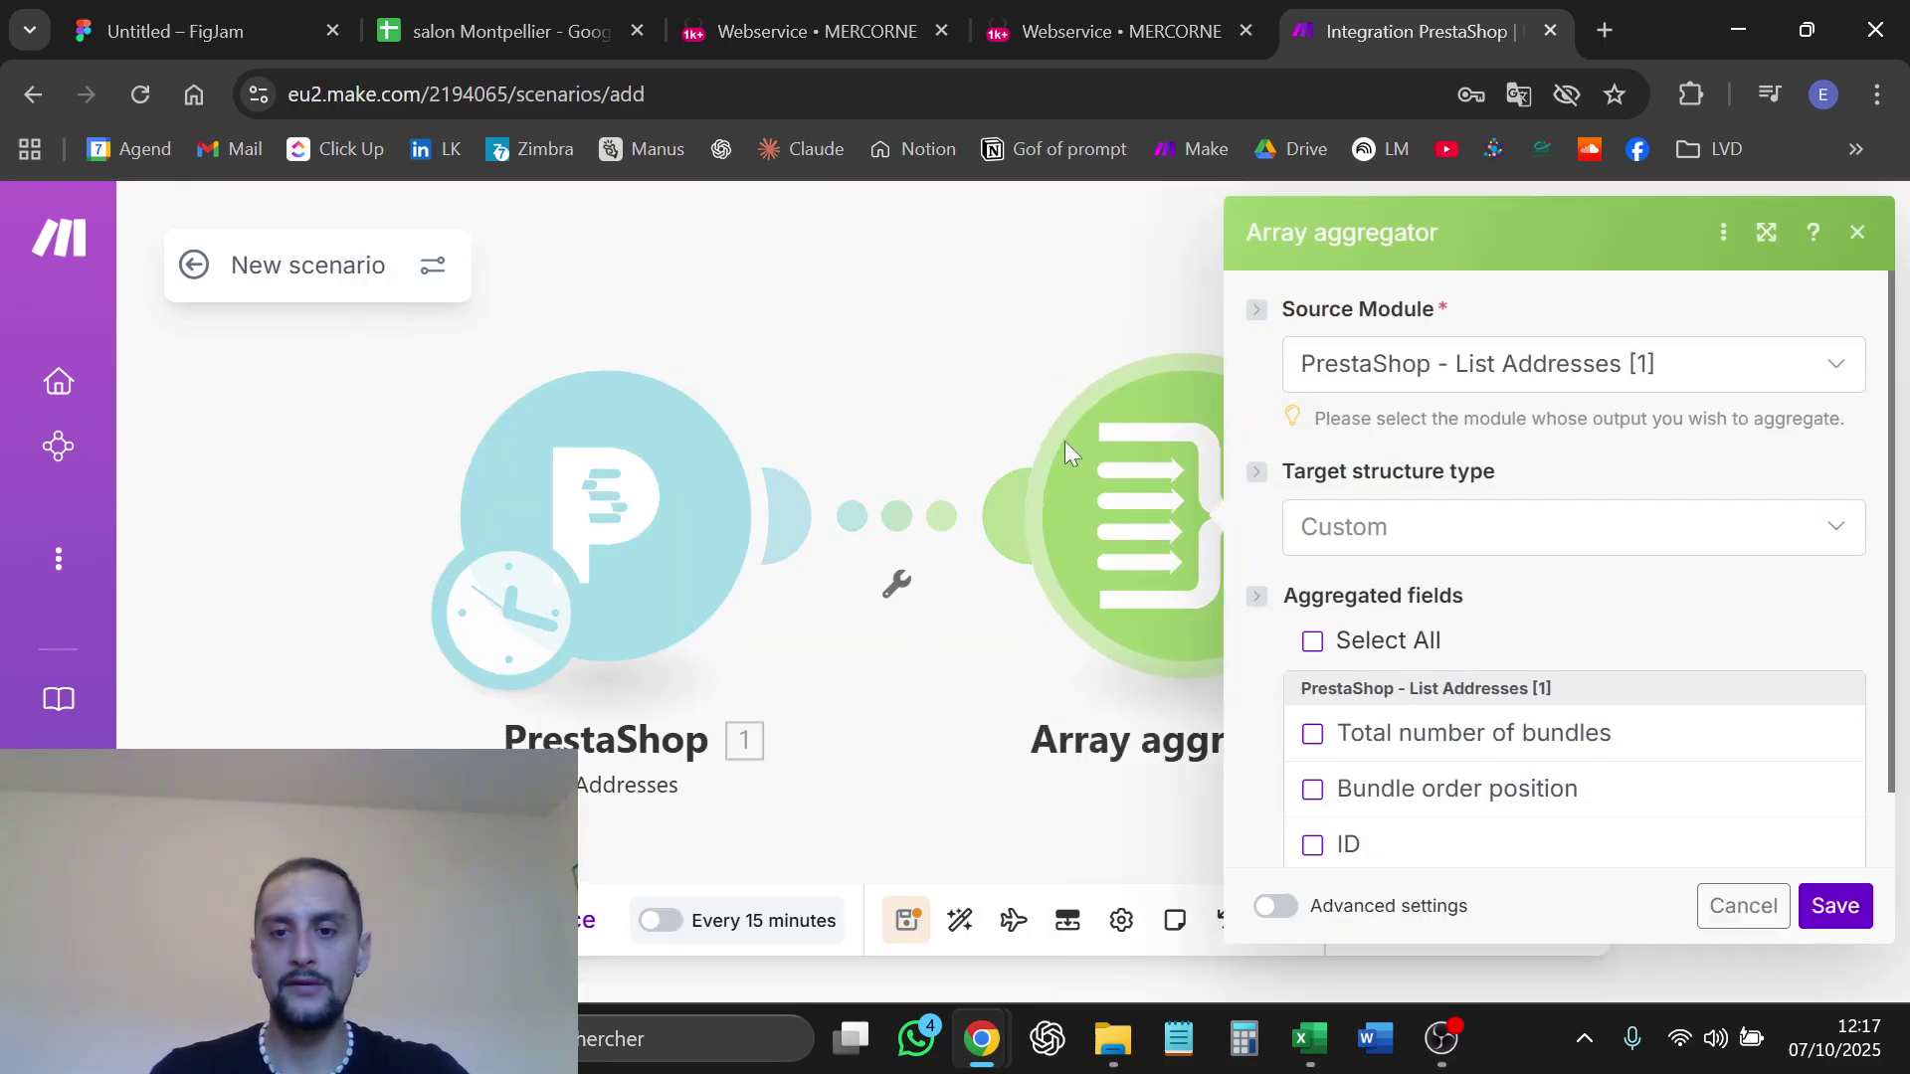
scroll(1383, 503, down, 1)
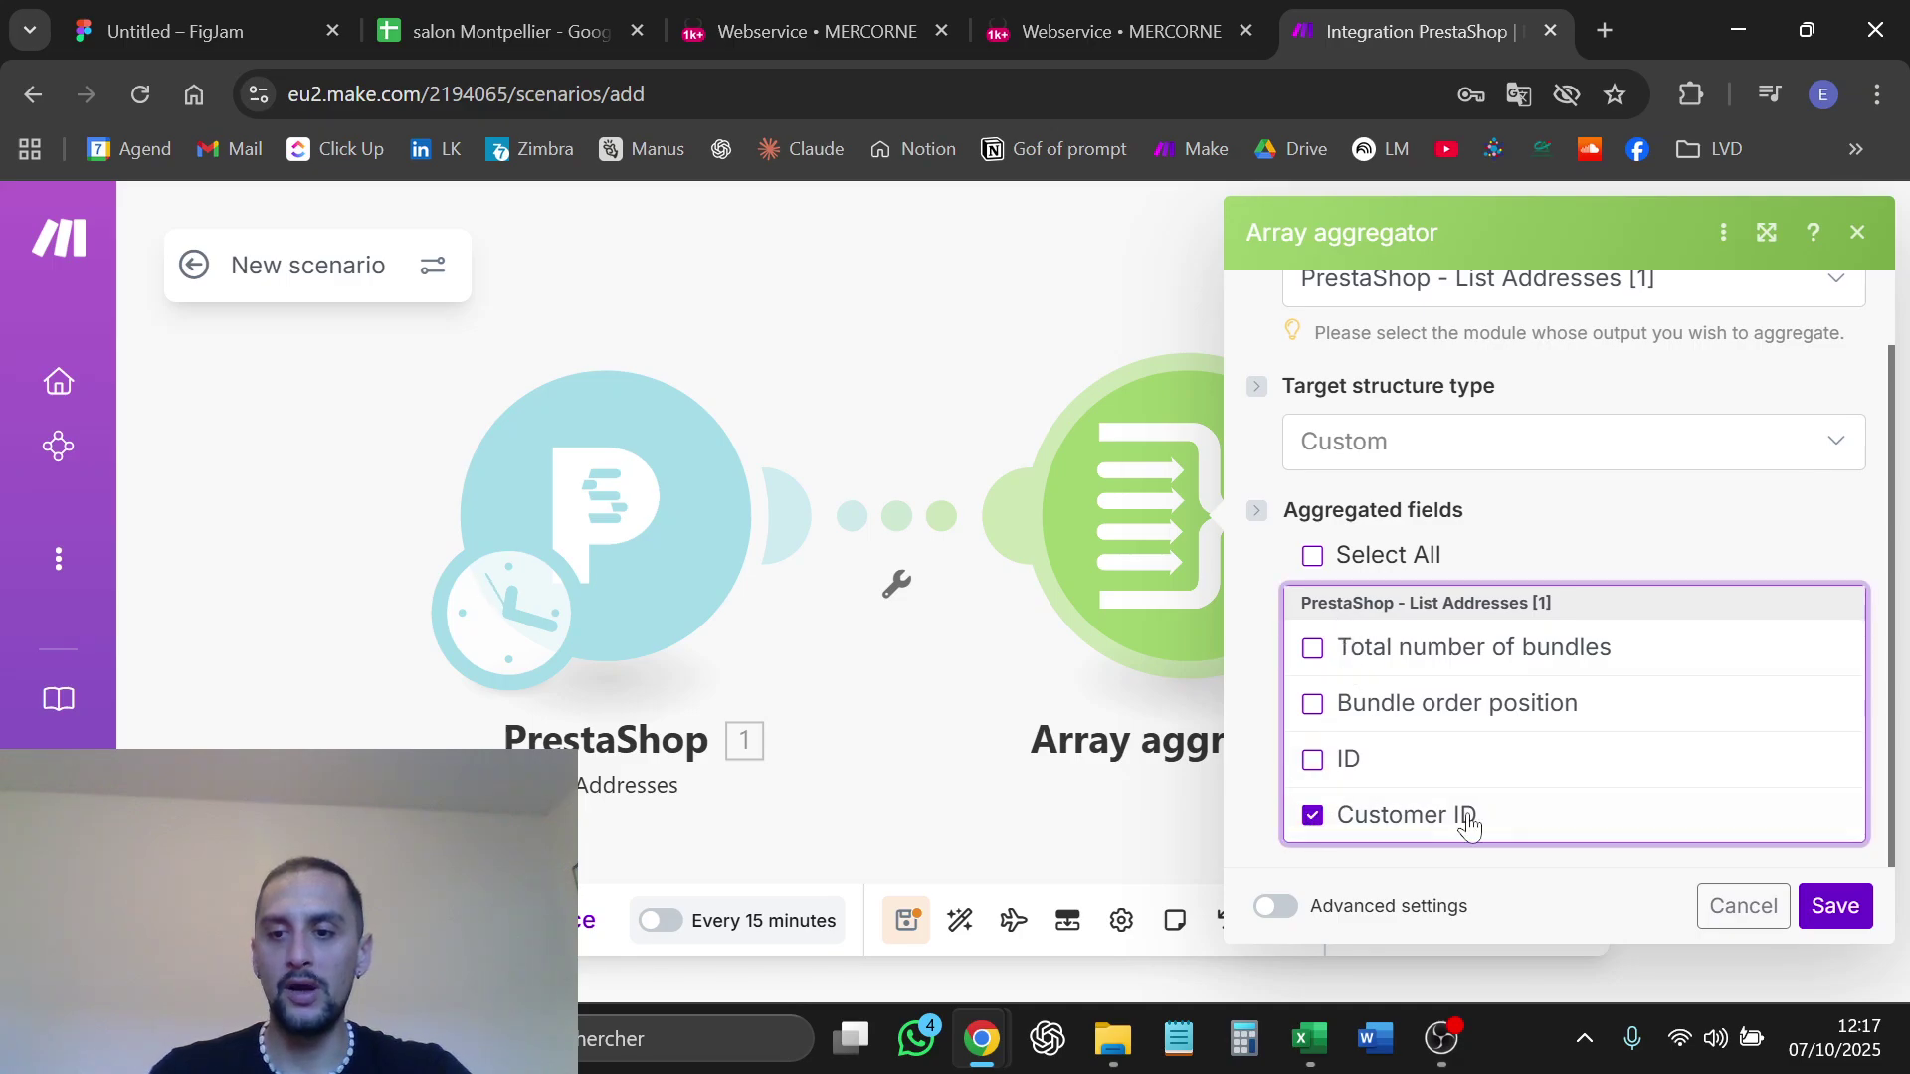
click(1838, 905)
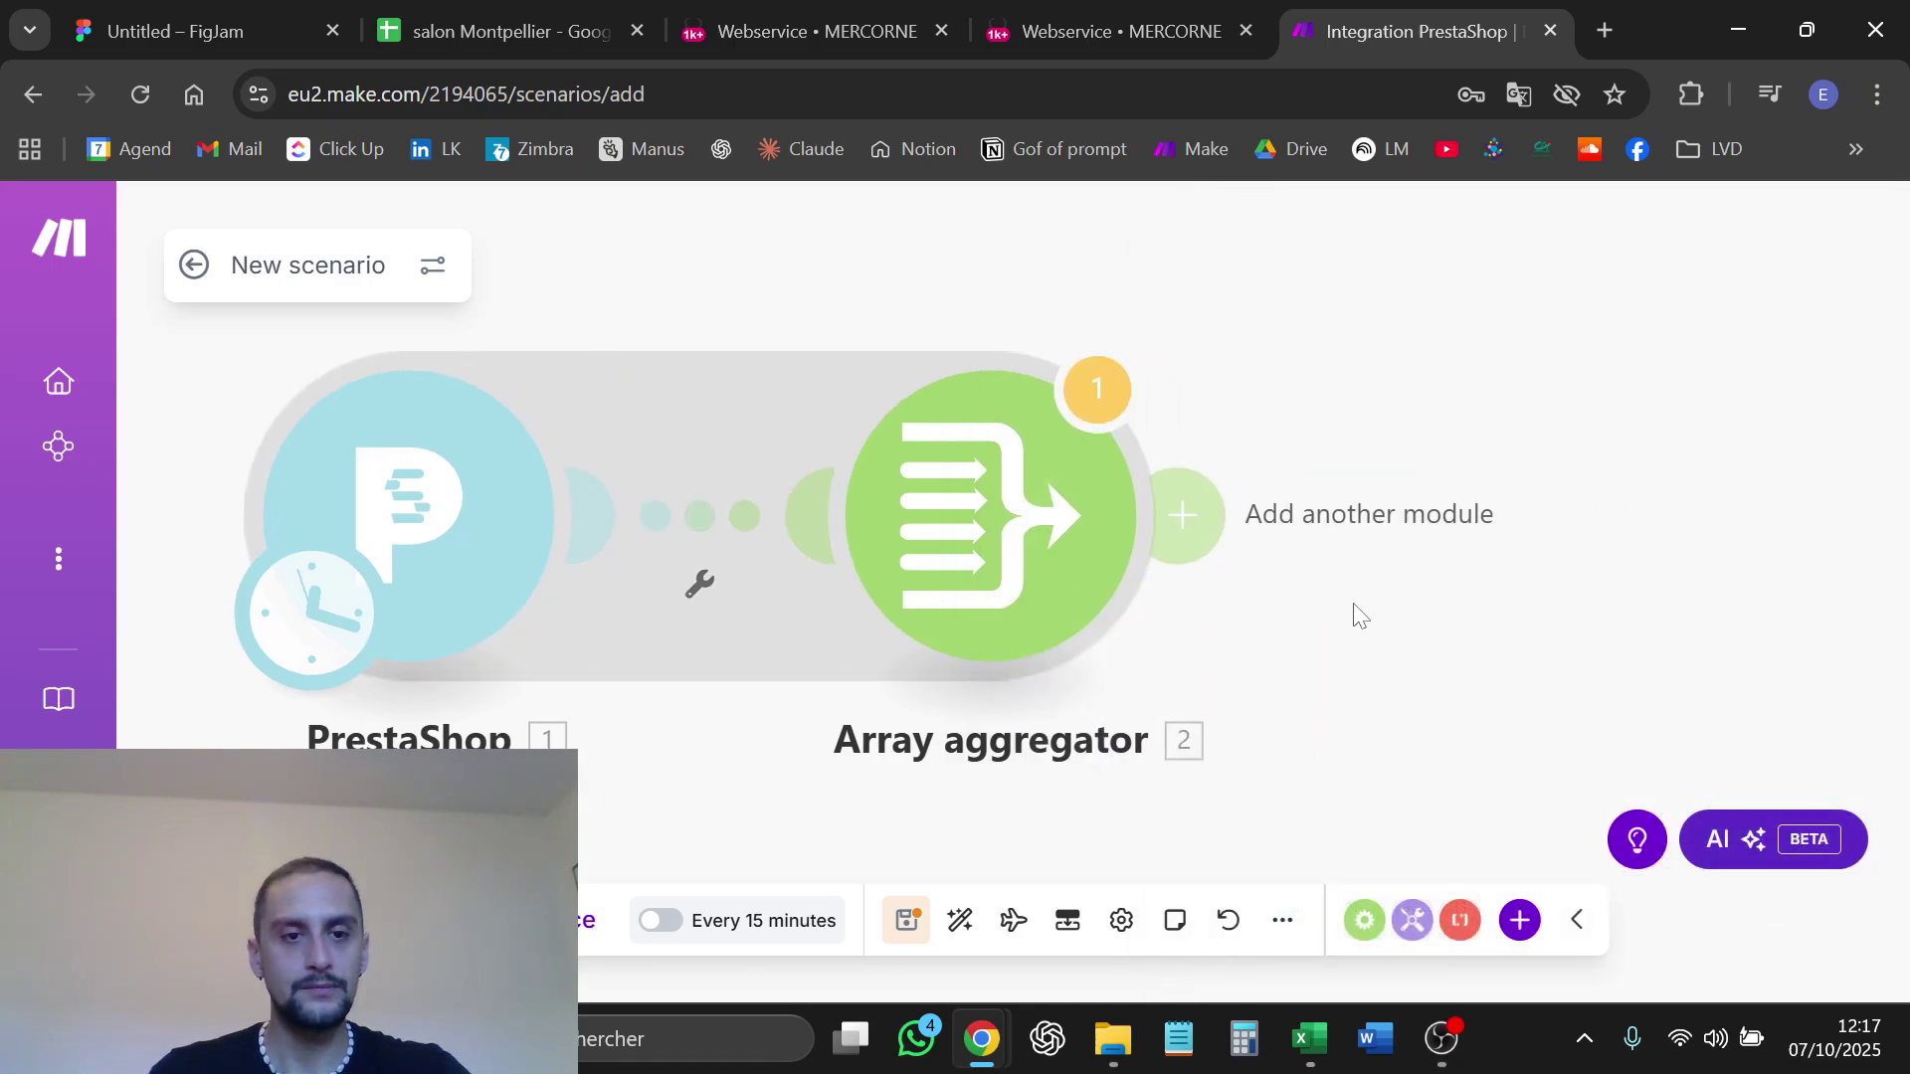
Add PrestaShop's List Customers module after the aggregator and map the array's Customer ID into the first field of its search criteria
click(1080, 512)
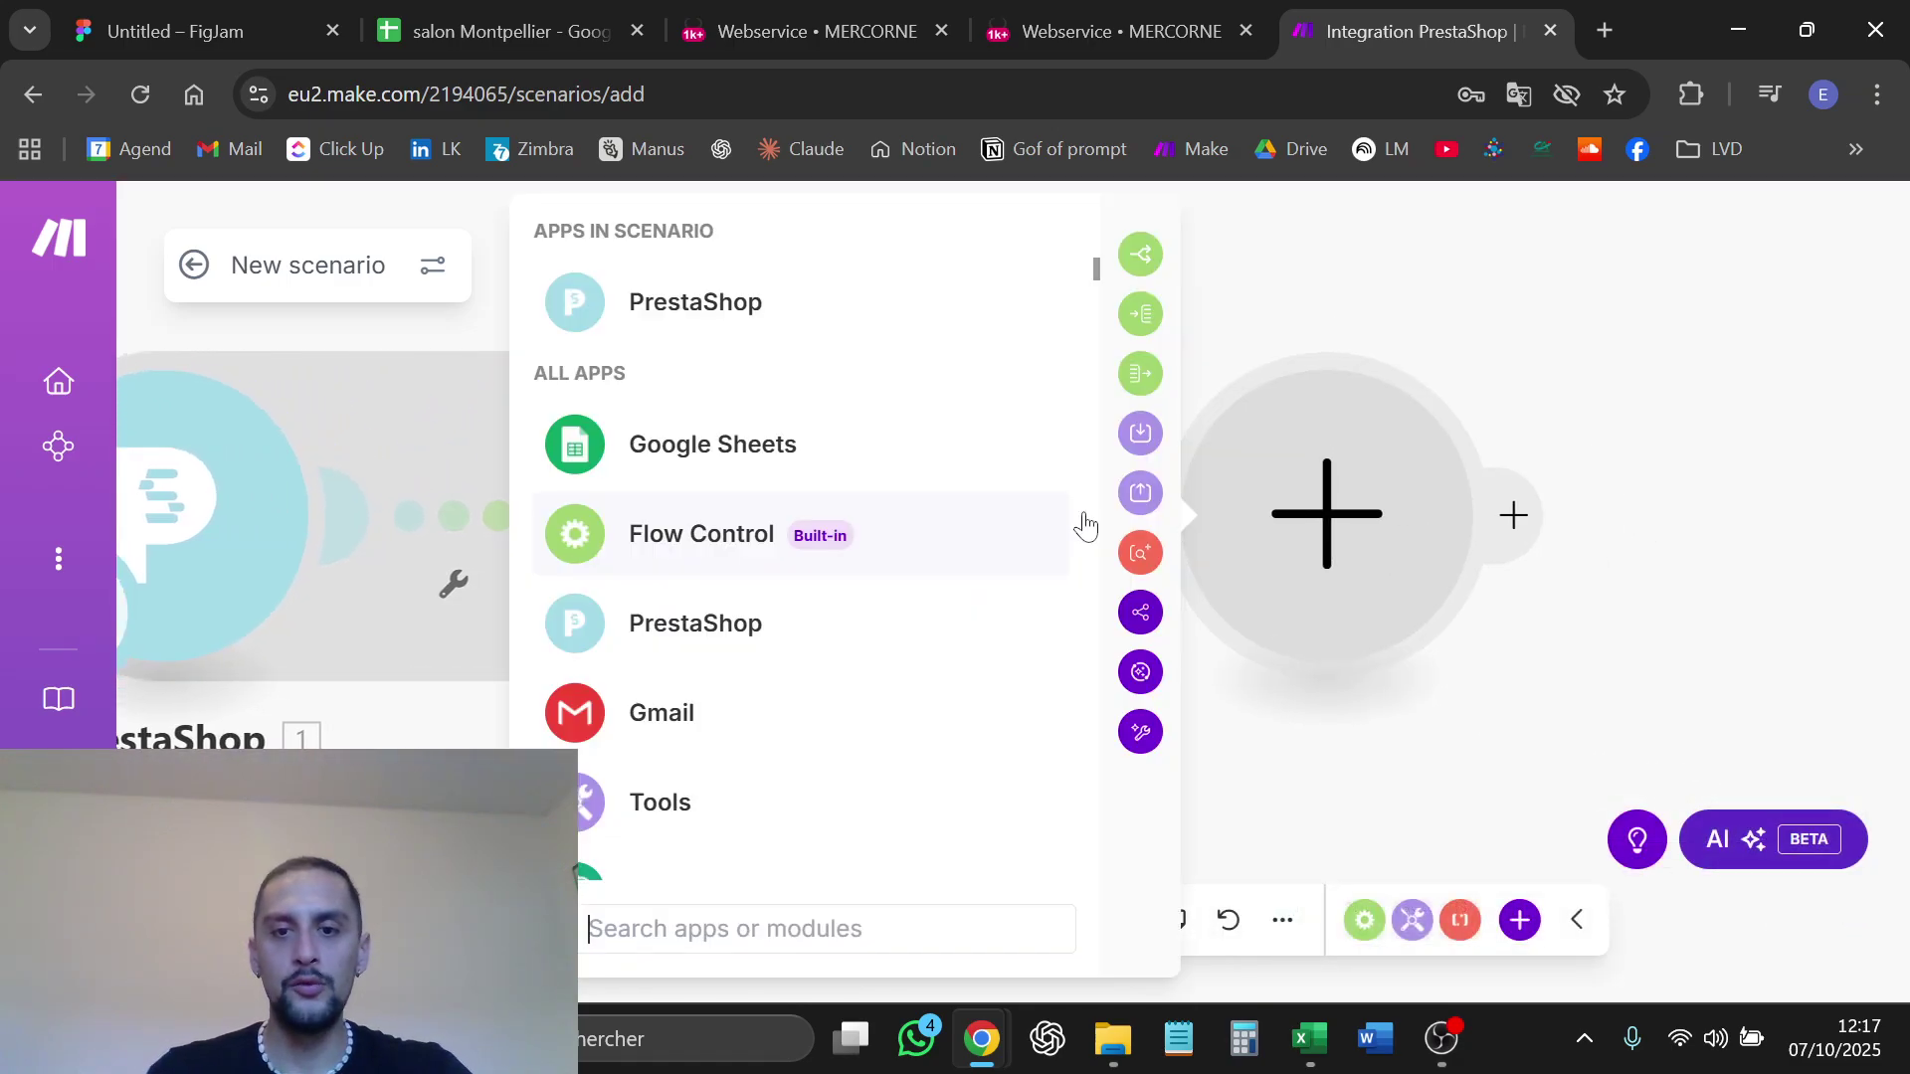
click(669, 302)
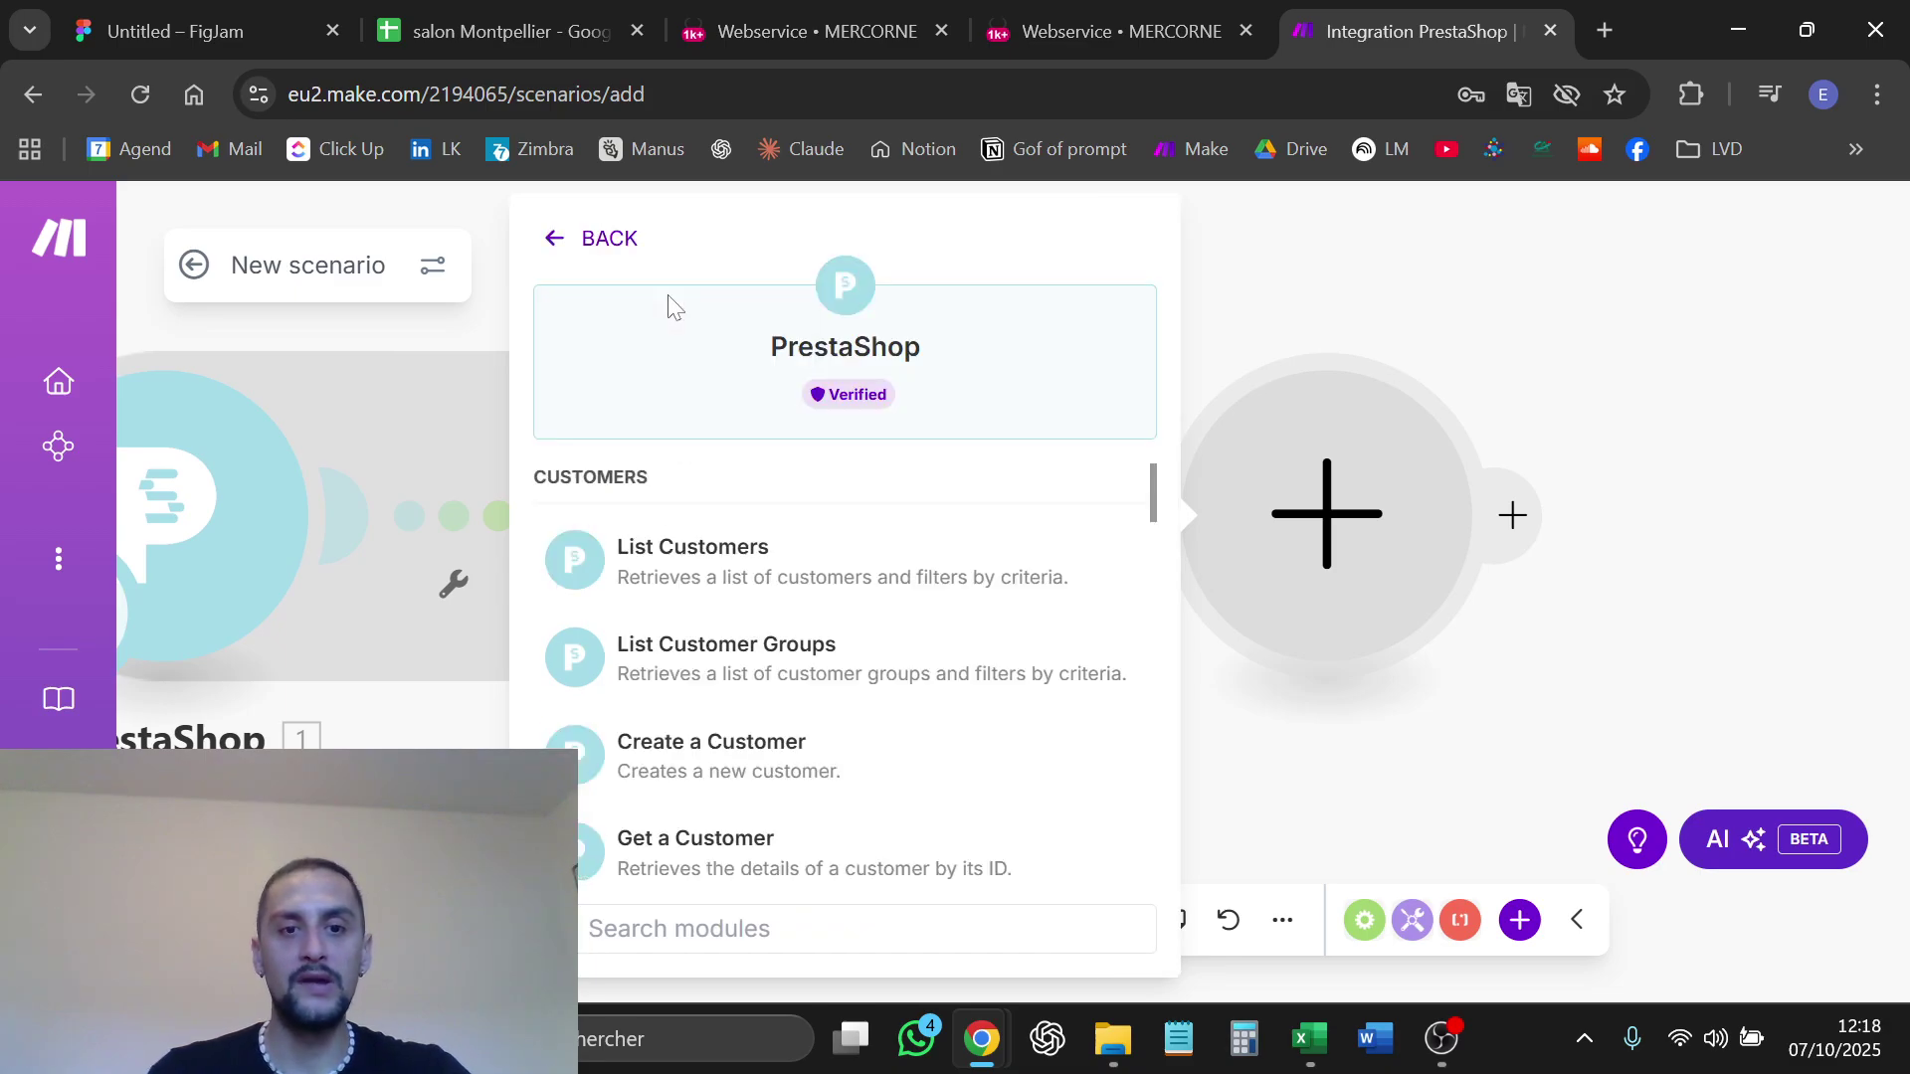
click(701, 564)
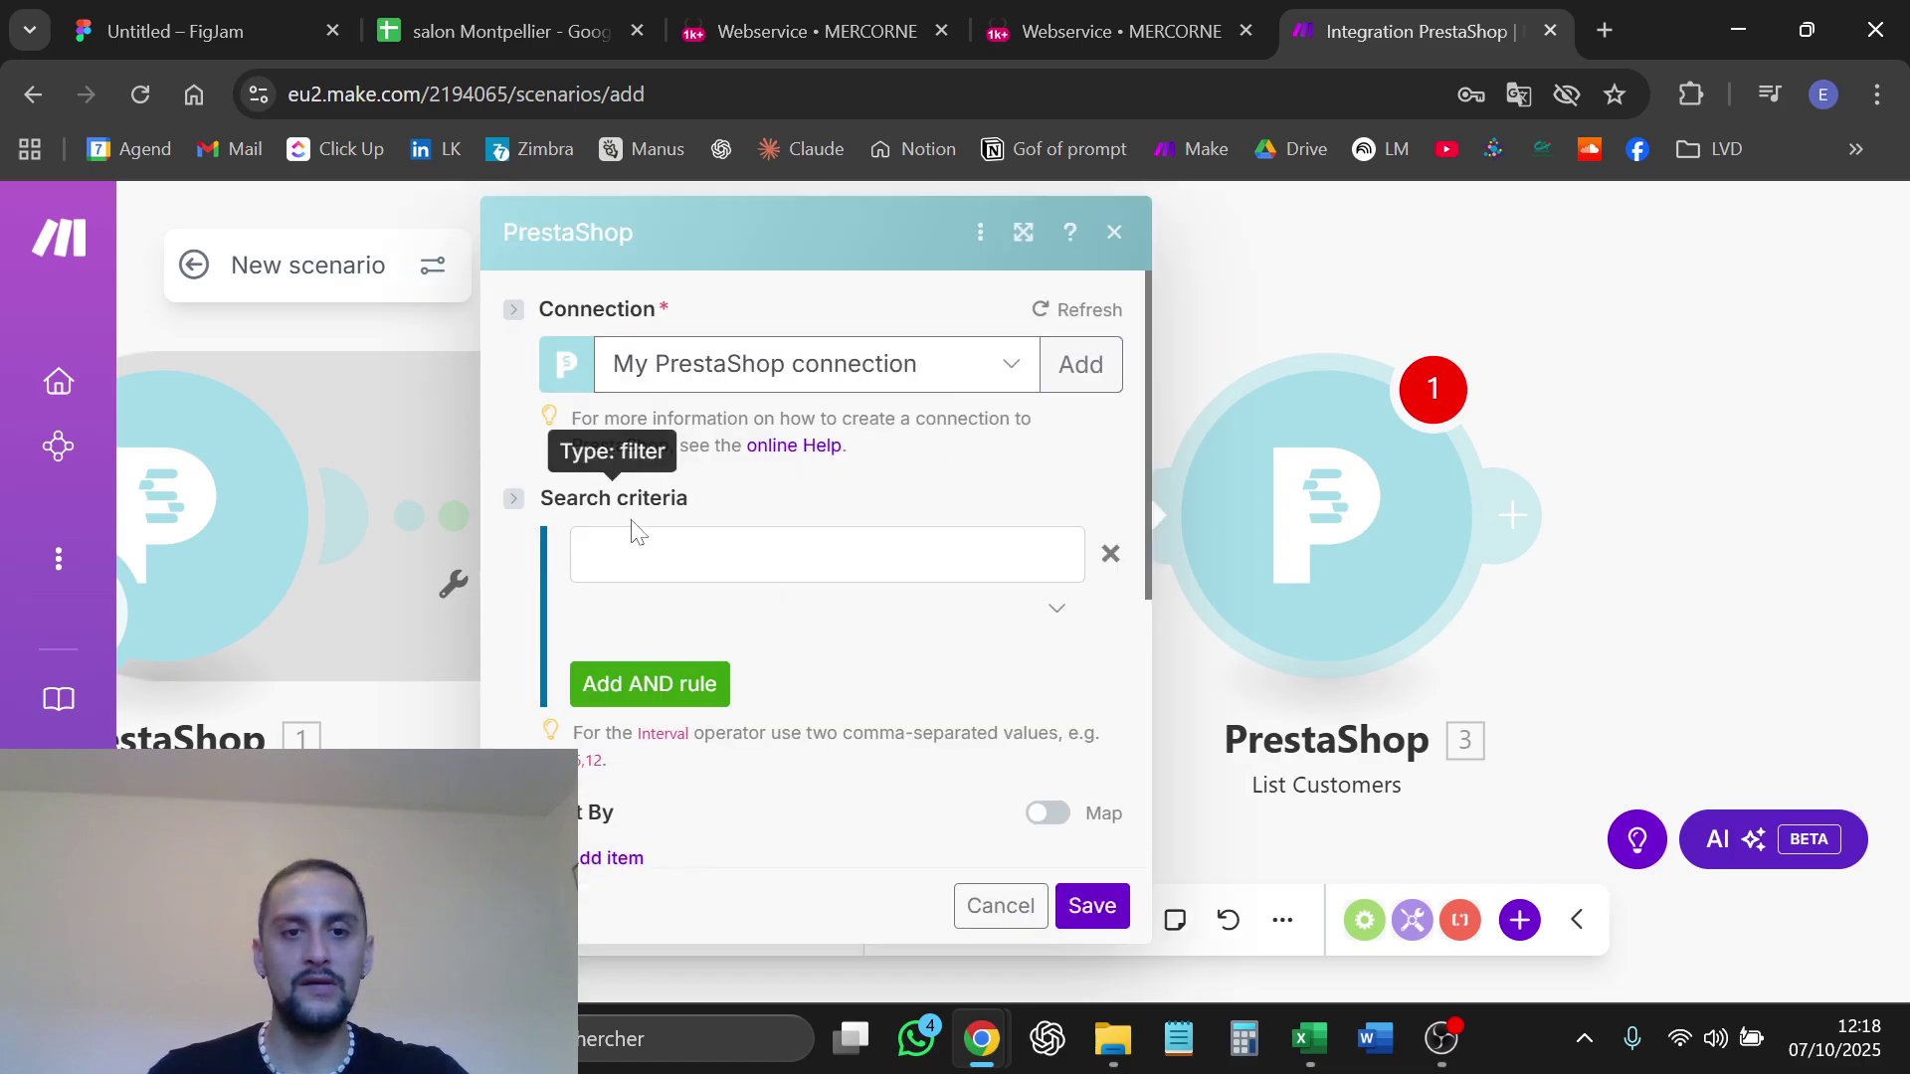
click(637, 553)
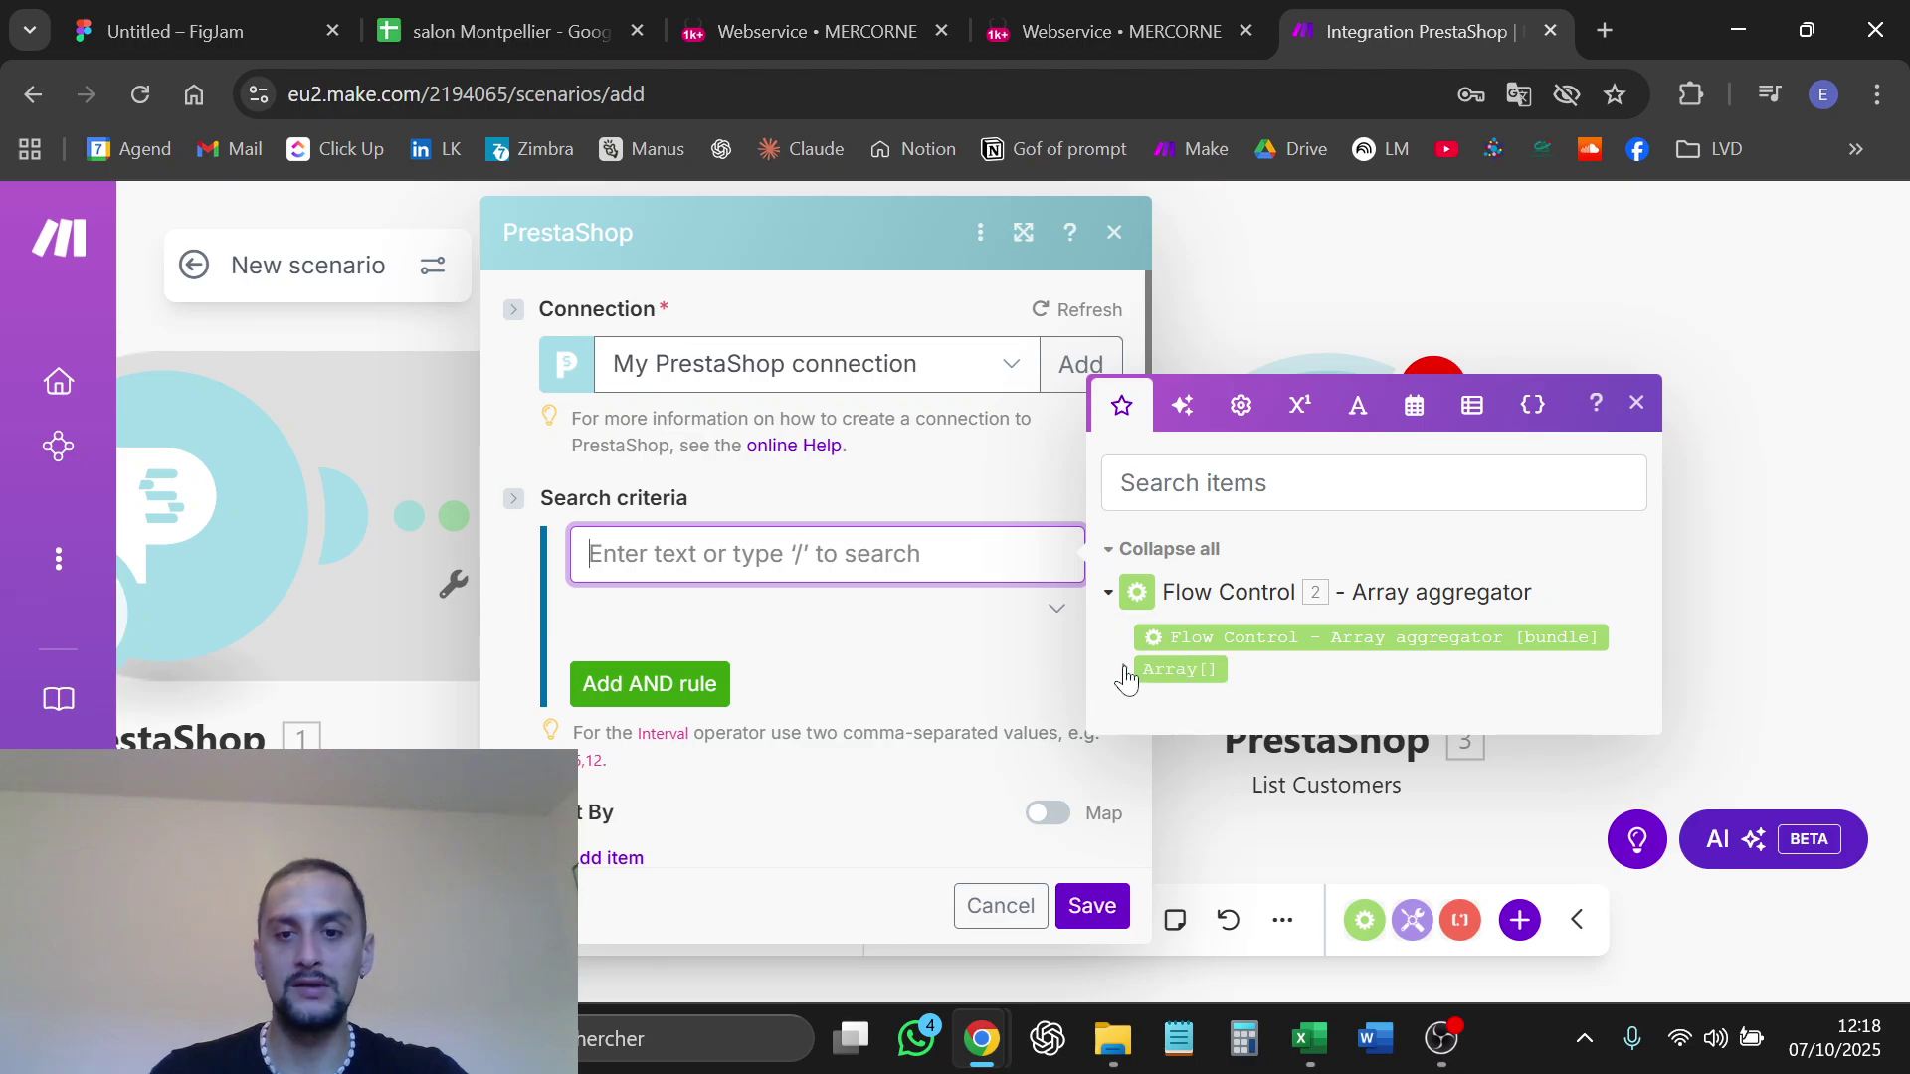
click(1124, 668)
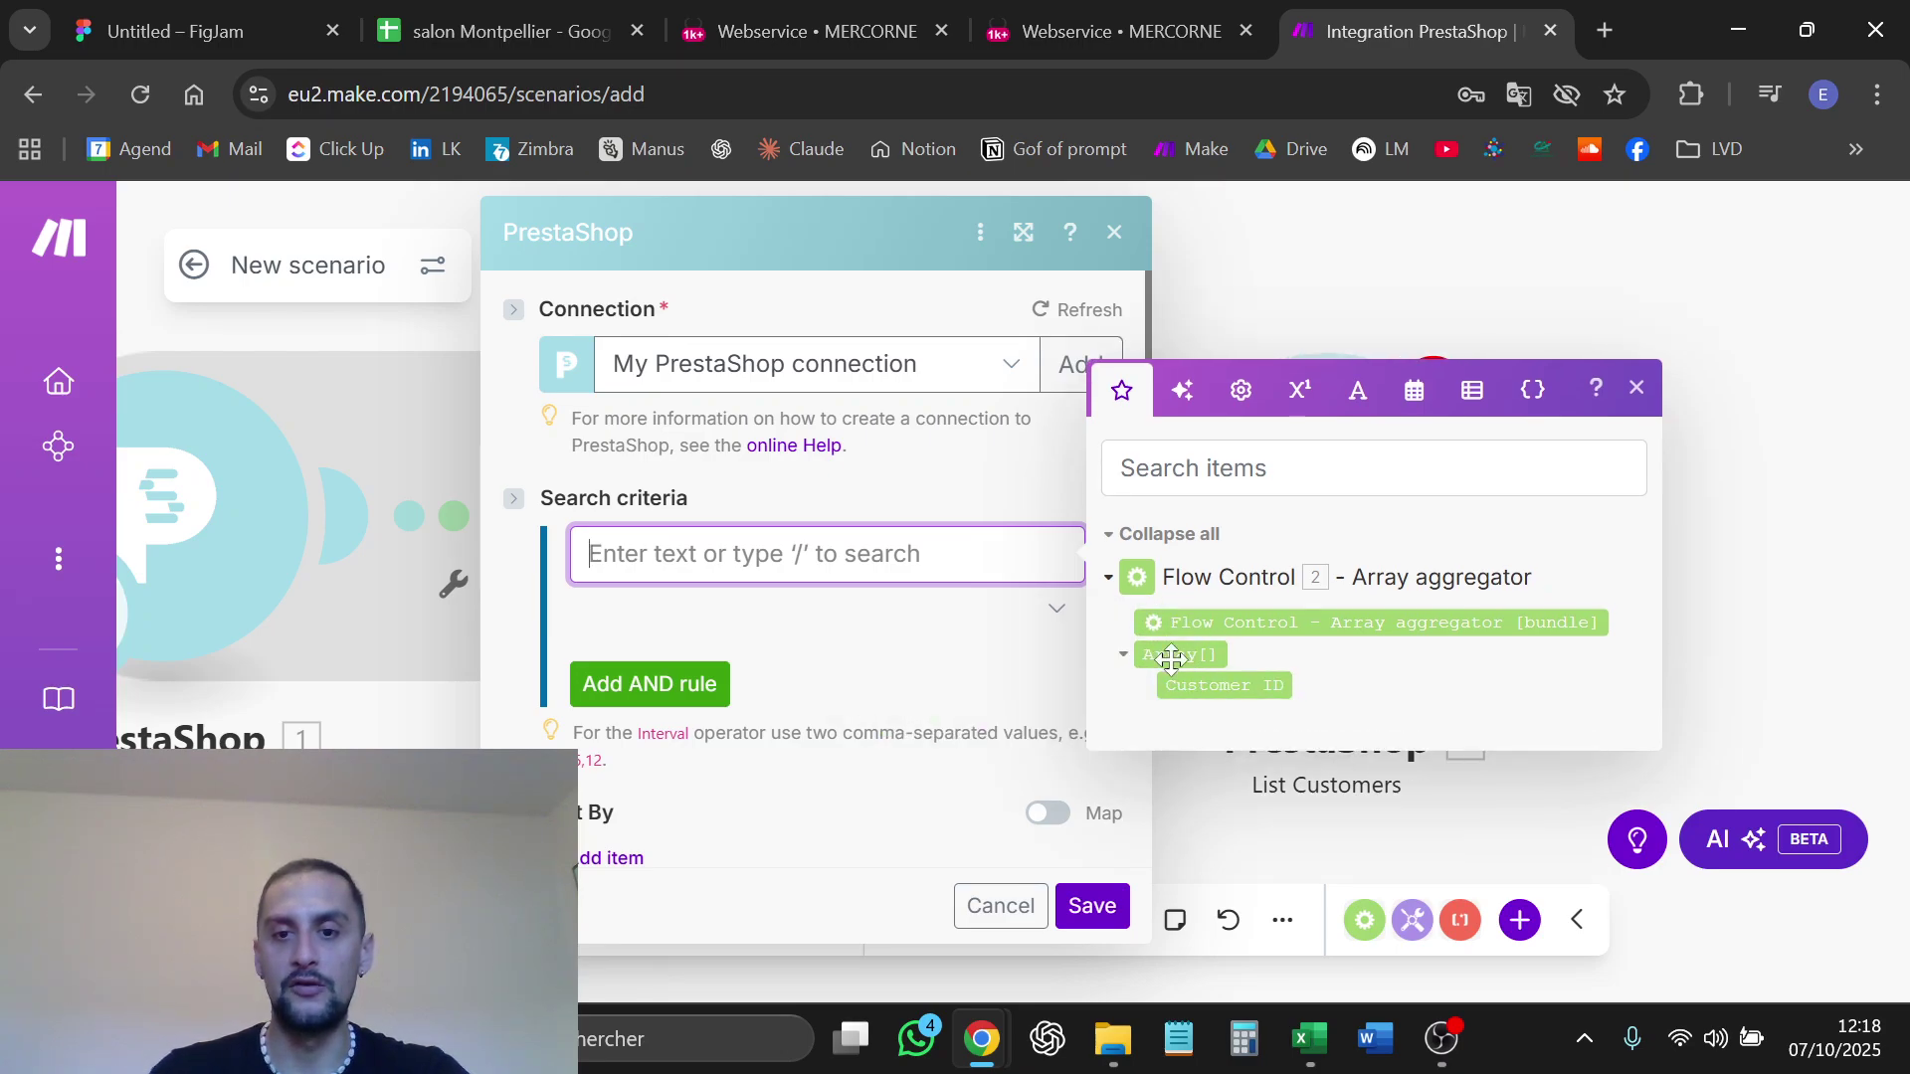
click(1222, 685)
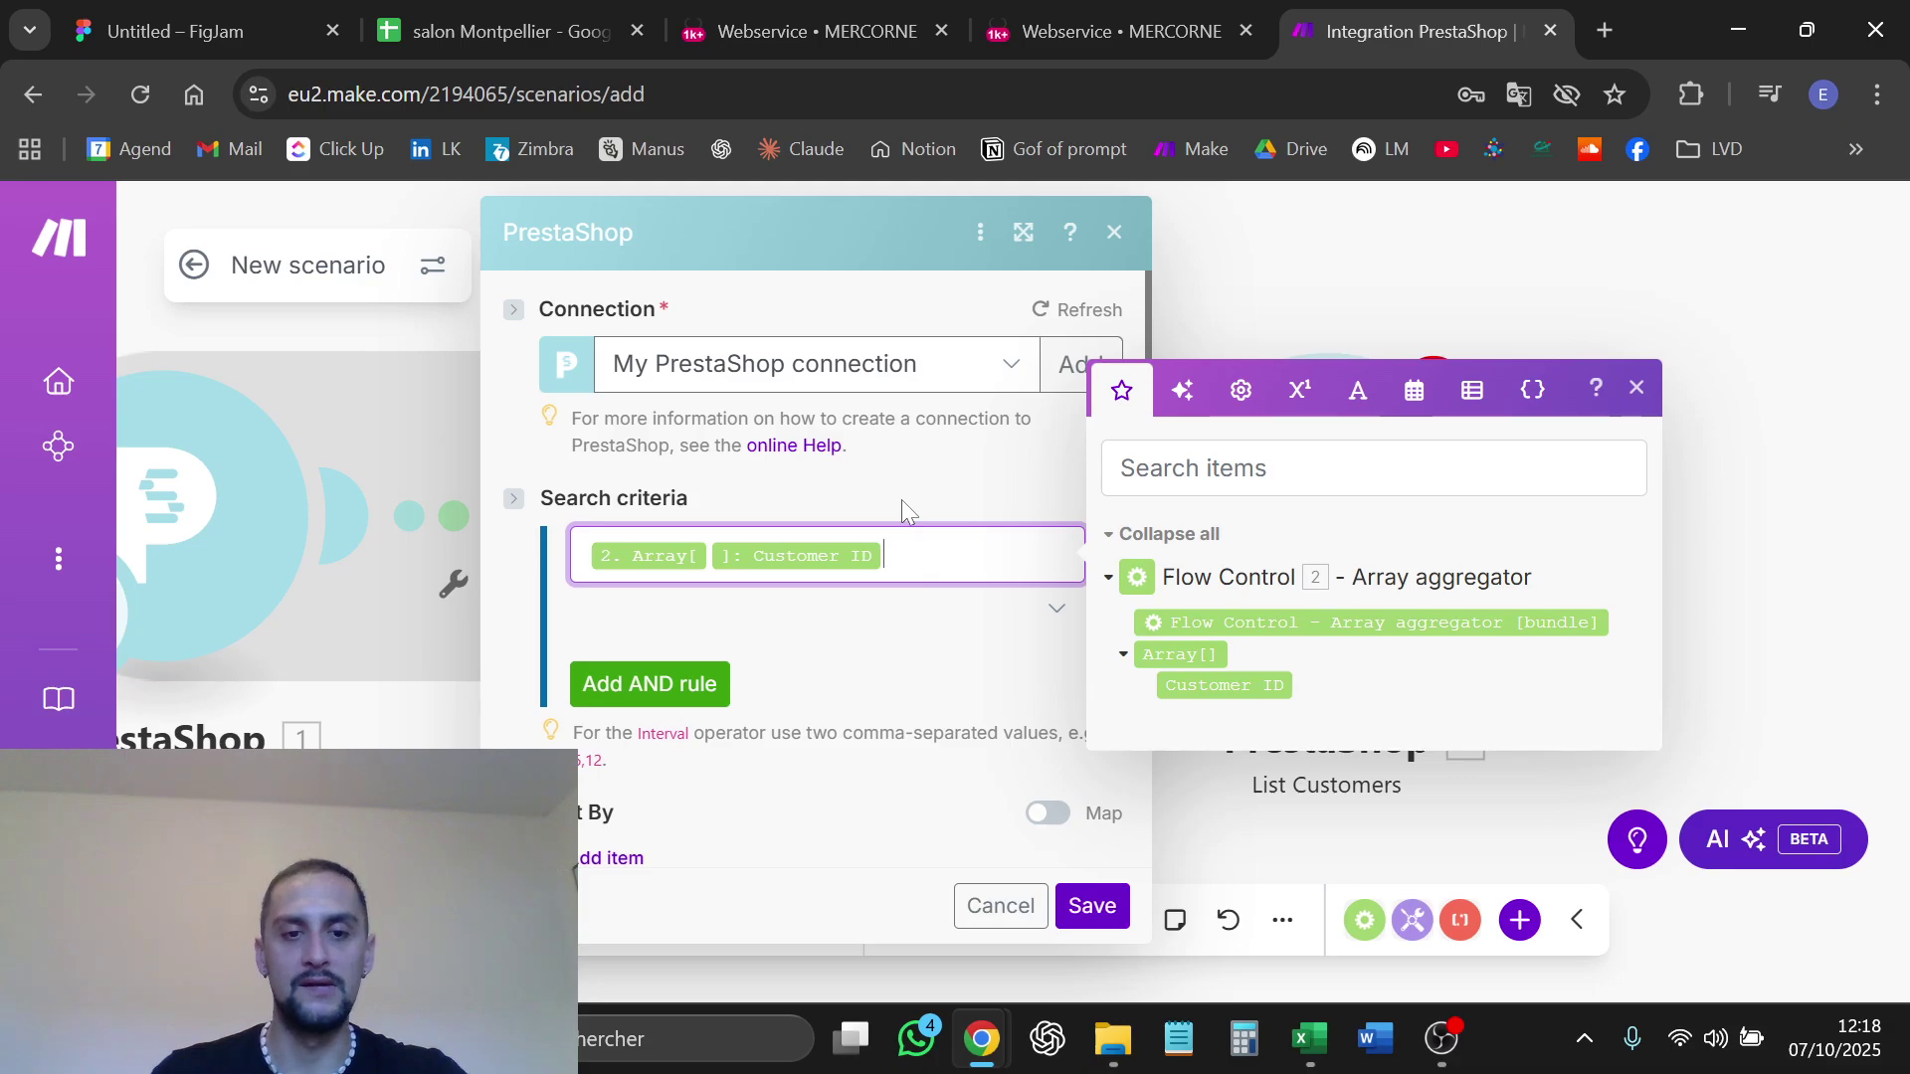
Set the List Customers result limit to 5 and save the module
scroll(902, 499, down, 4)
scroll(872, 522, down, 1)
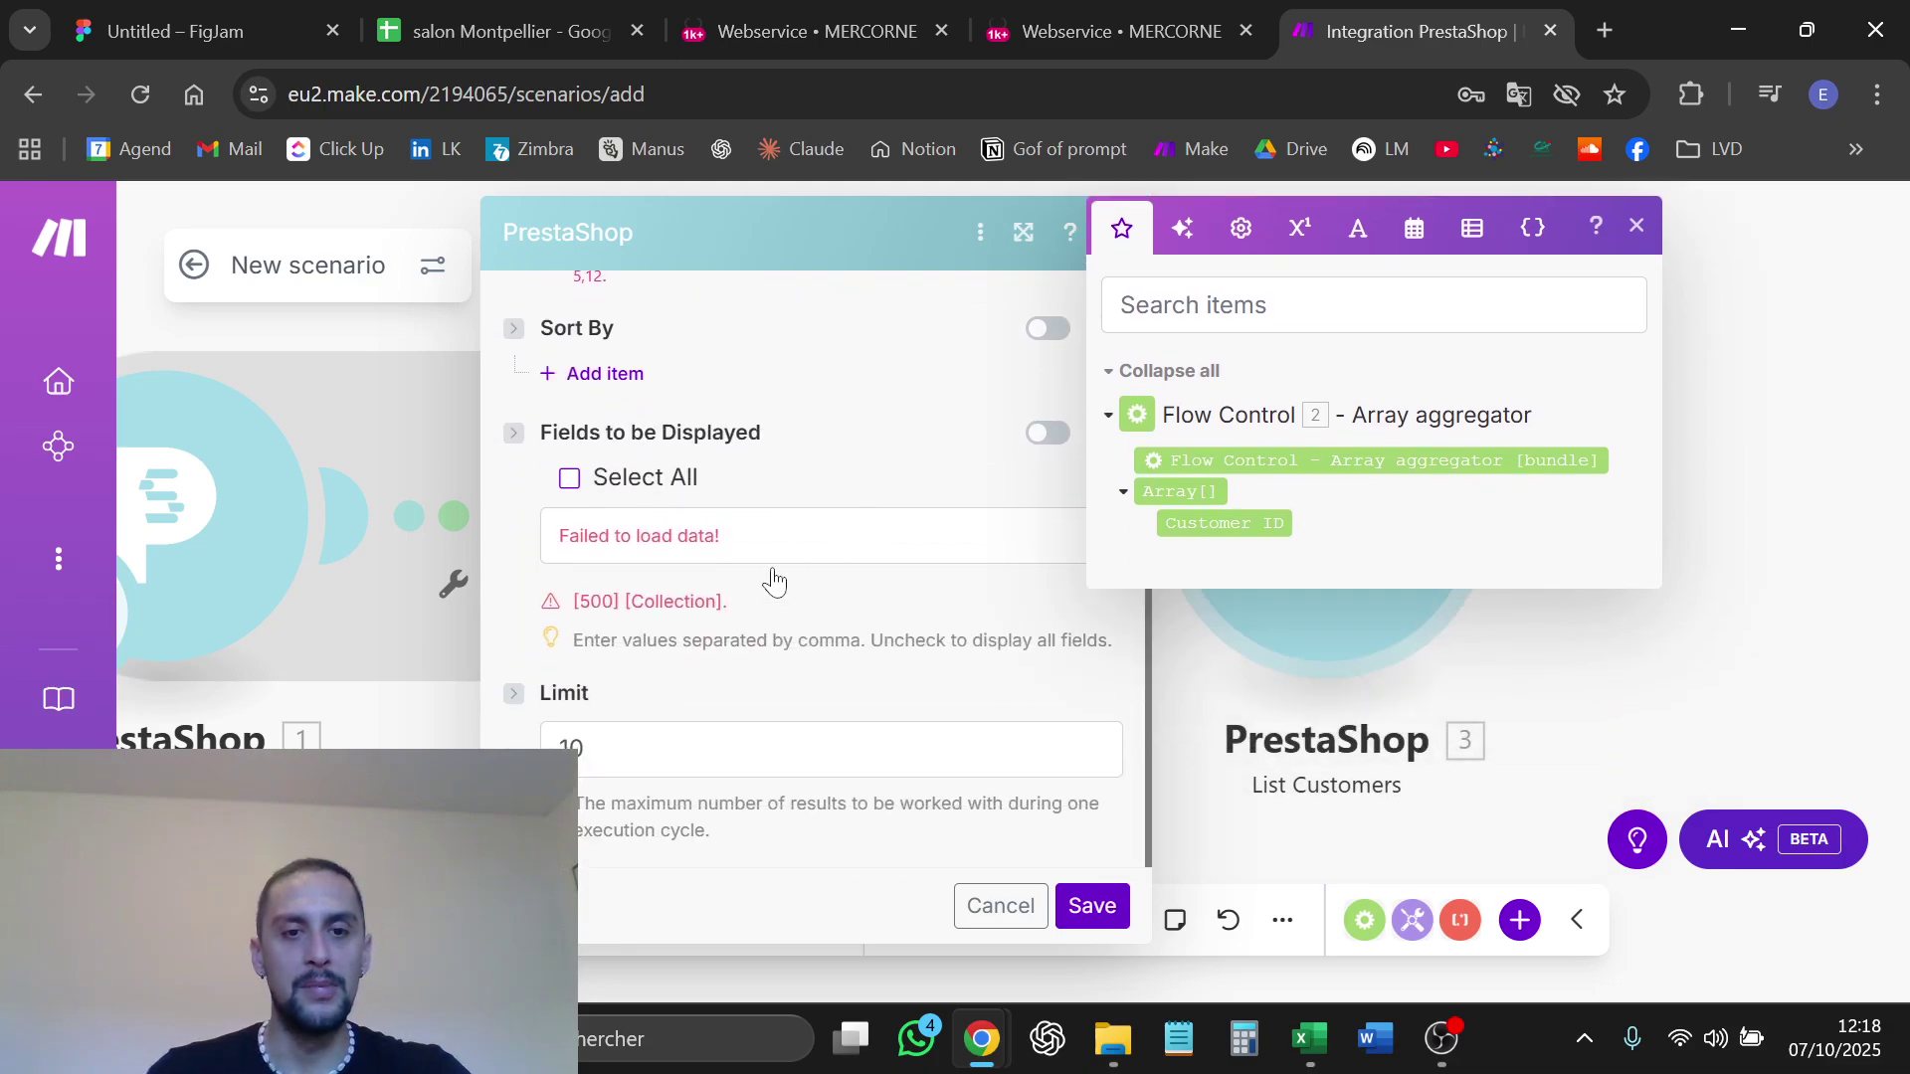
click(817, 736)
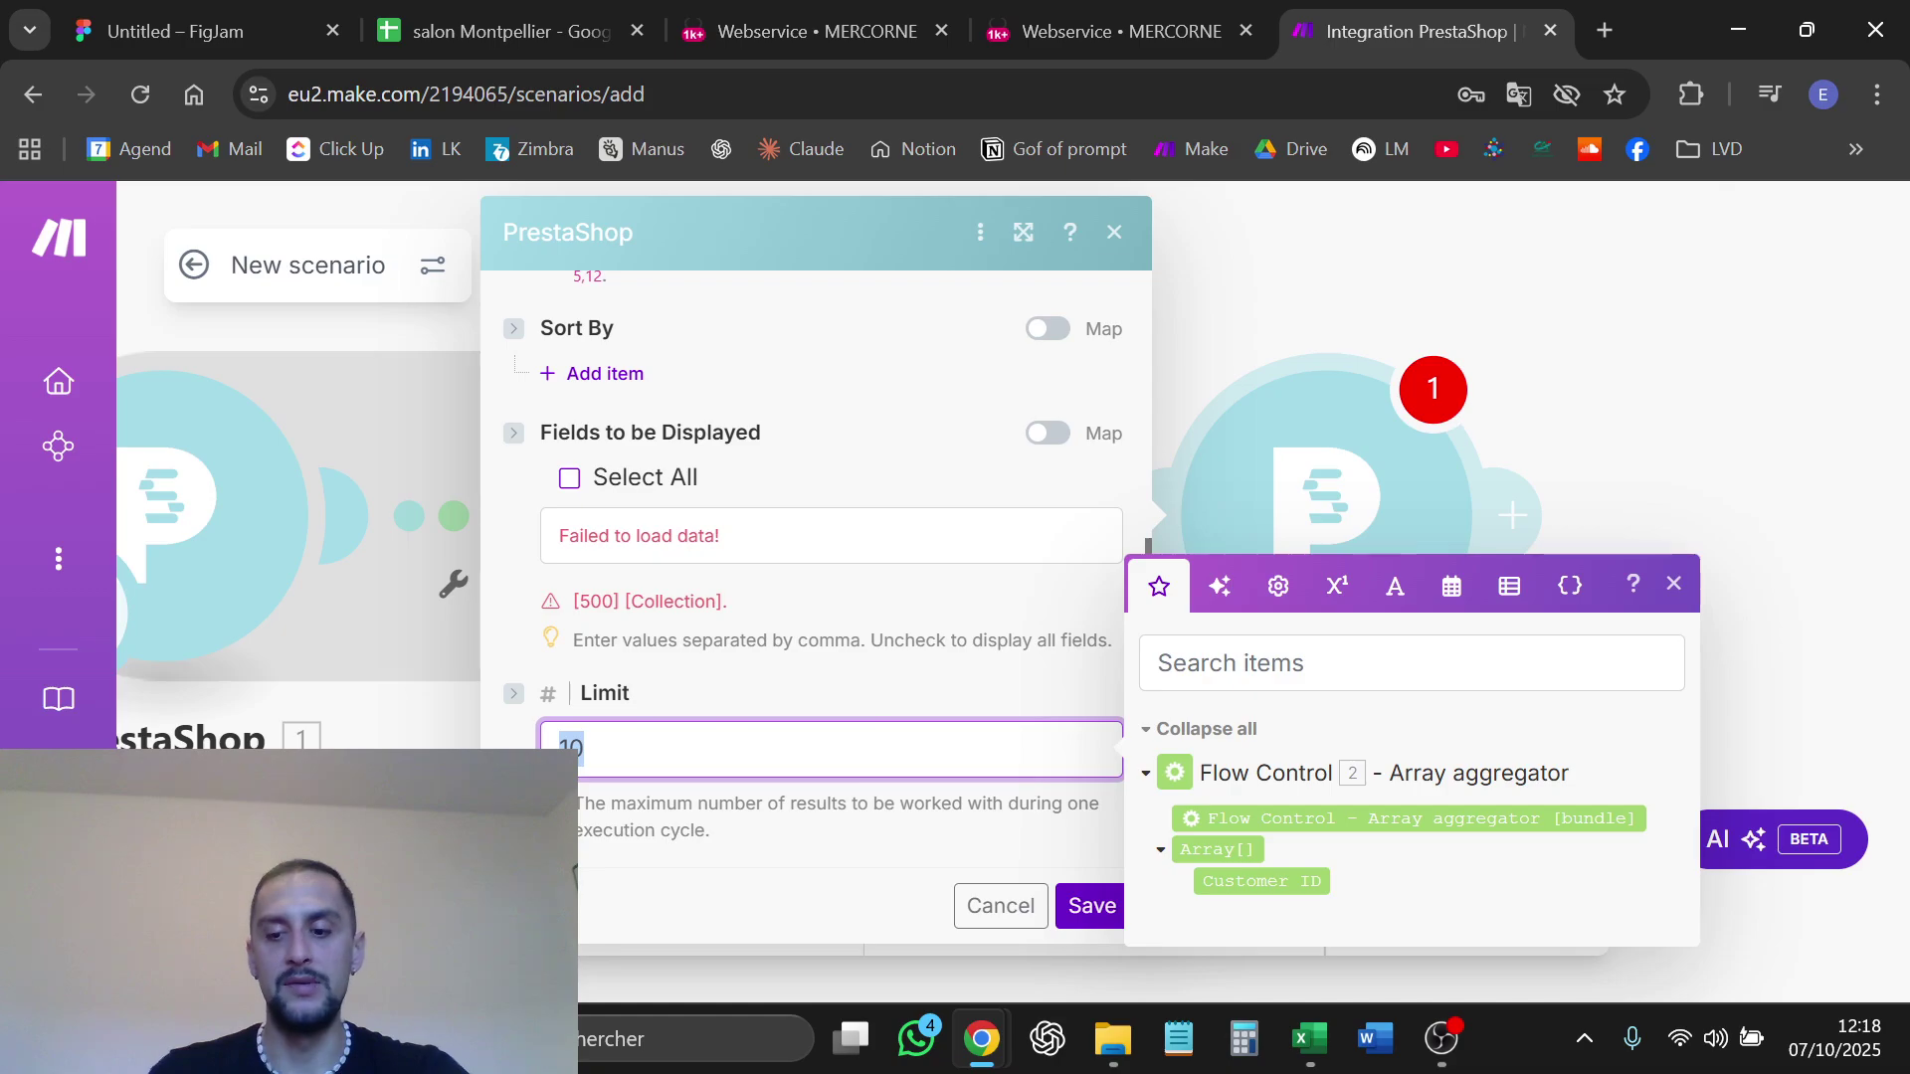
key(BackSpace)
text(5)
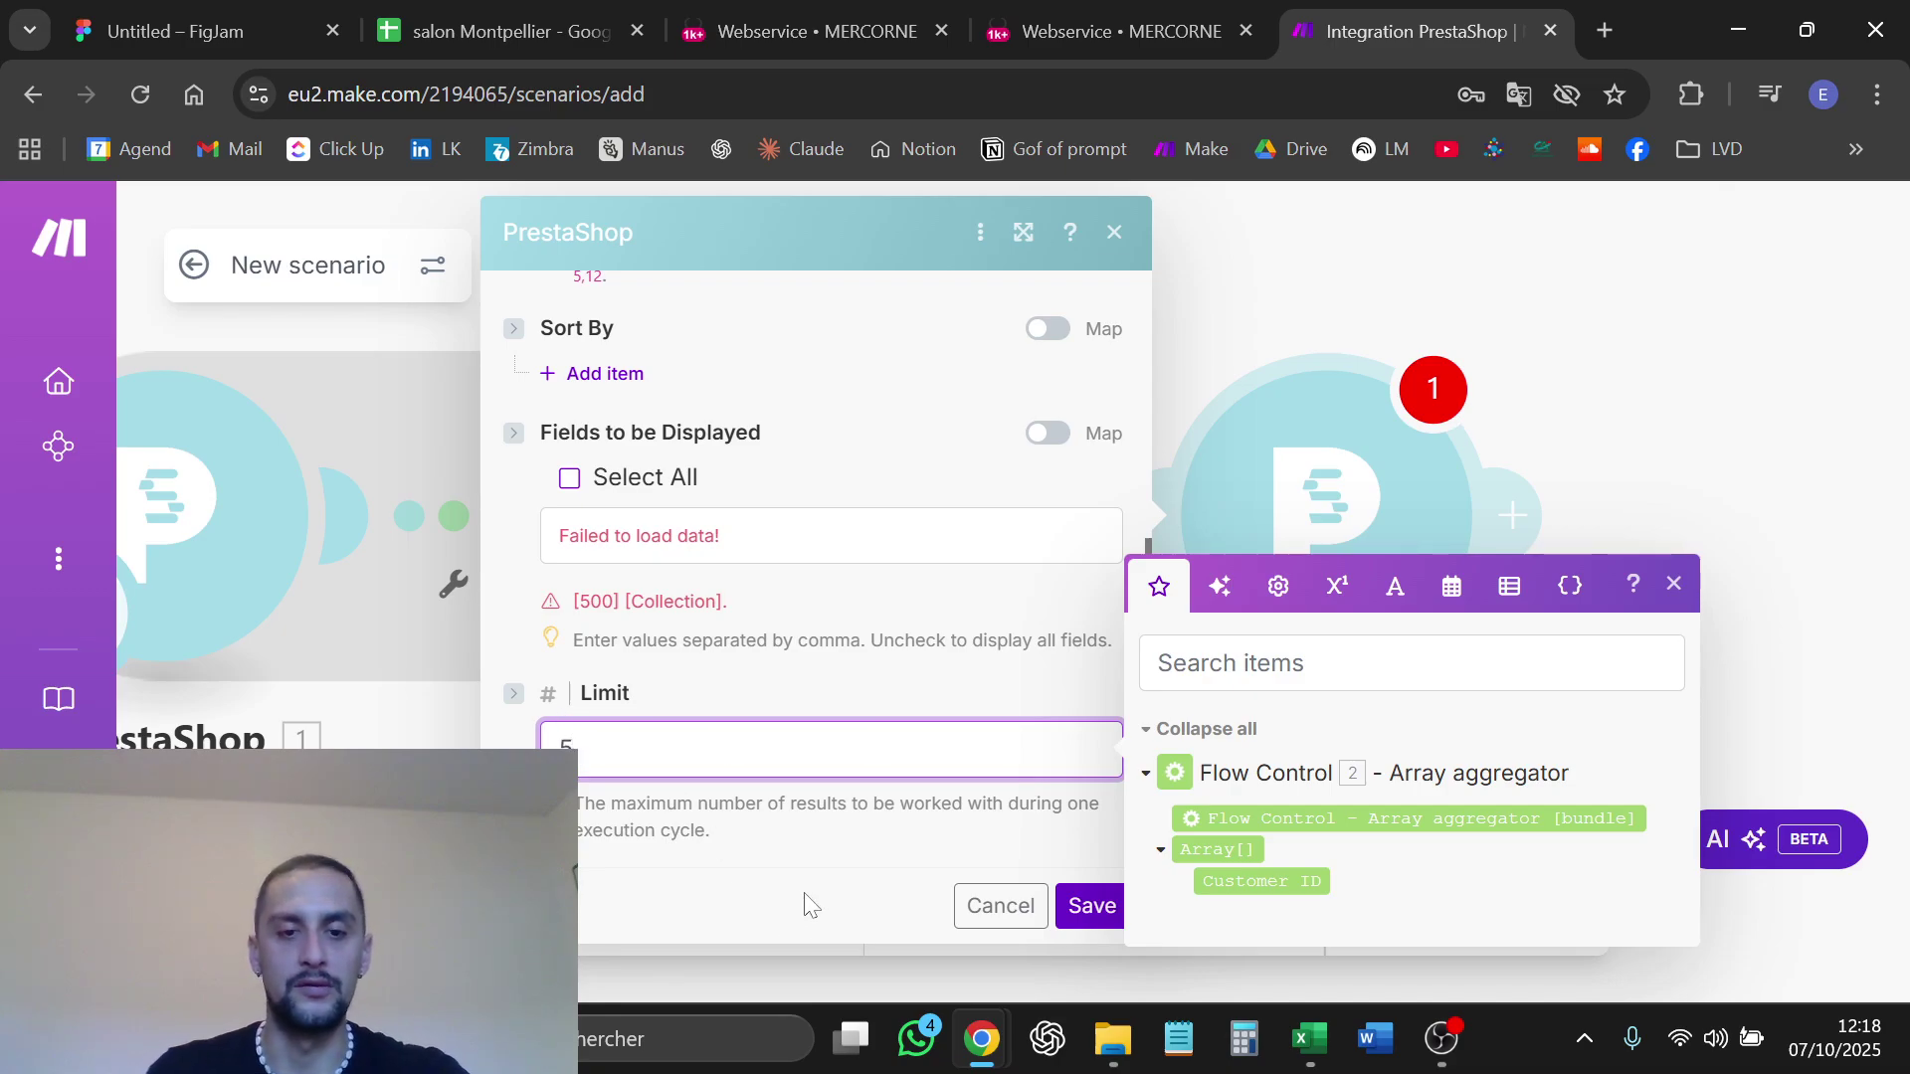
click(1093, 905)
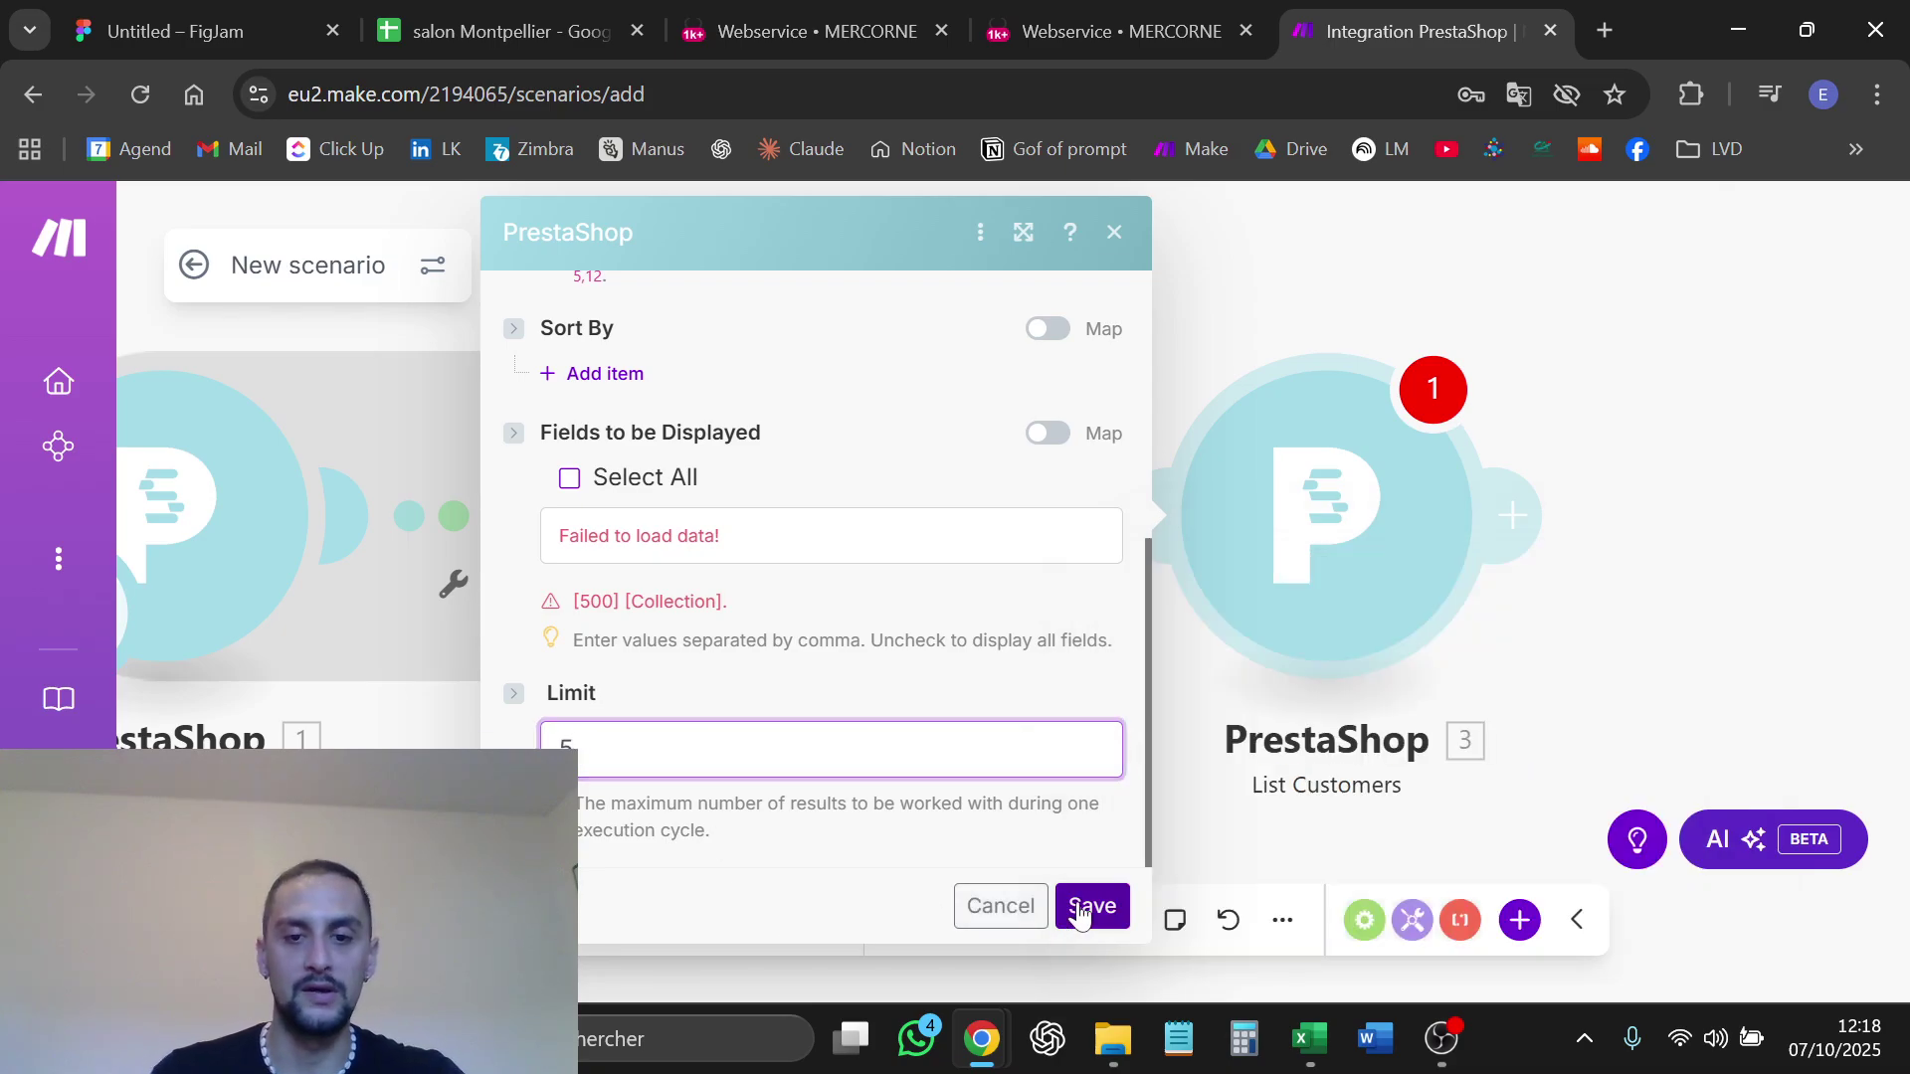
Add Google Sheets' Add a Row module after List Customers
drag(1653, 653, 1199, 657)
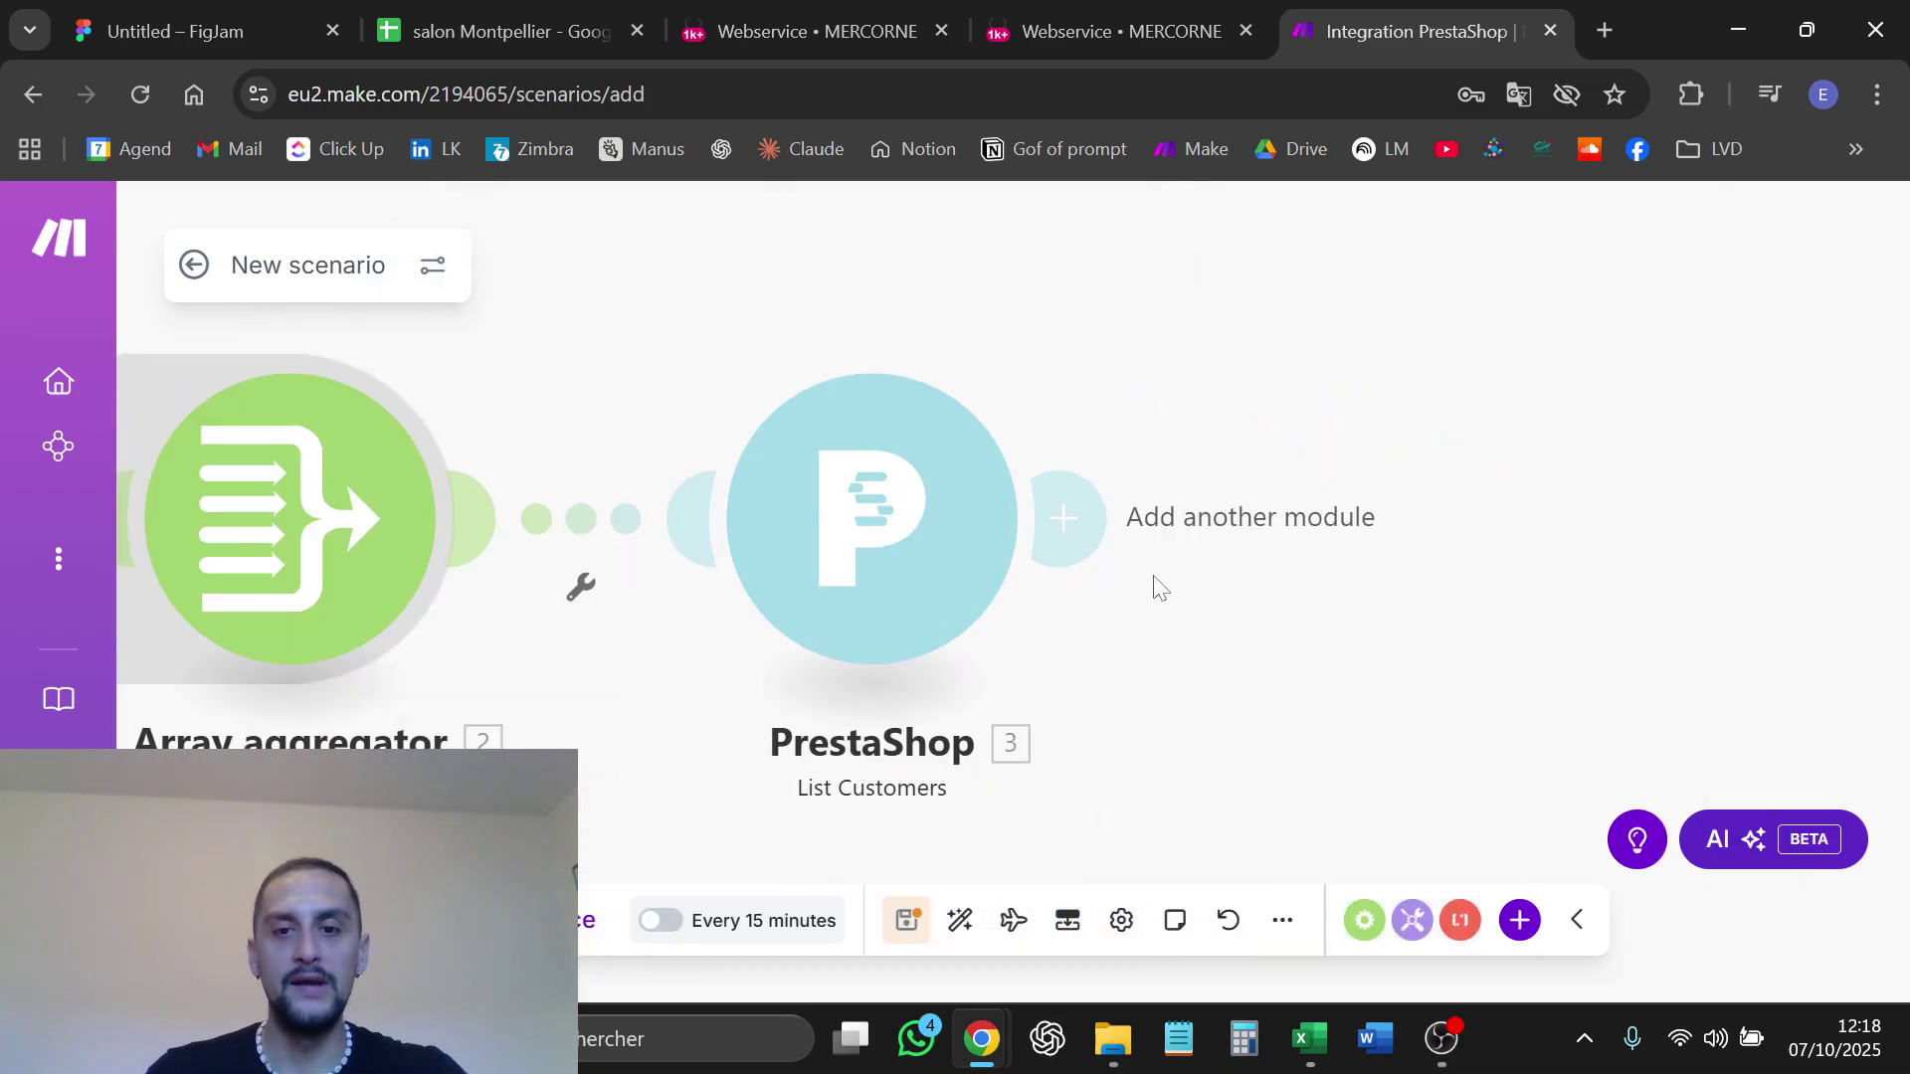
click(1075, 535)
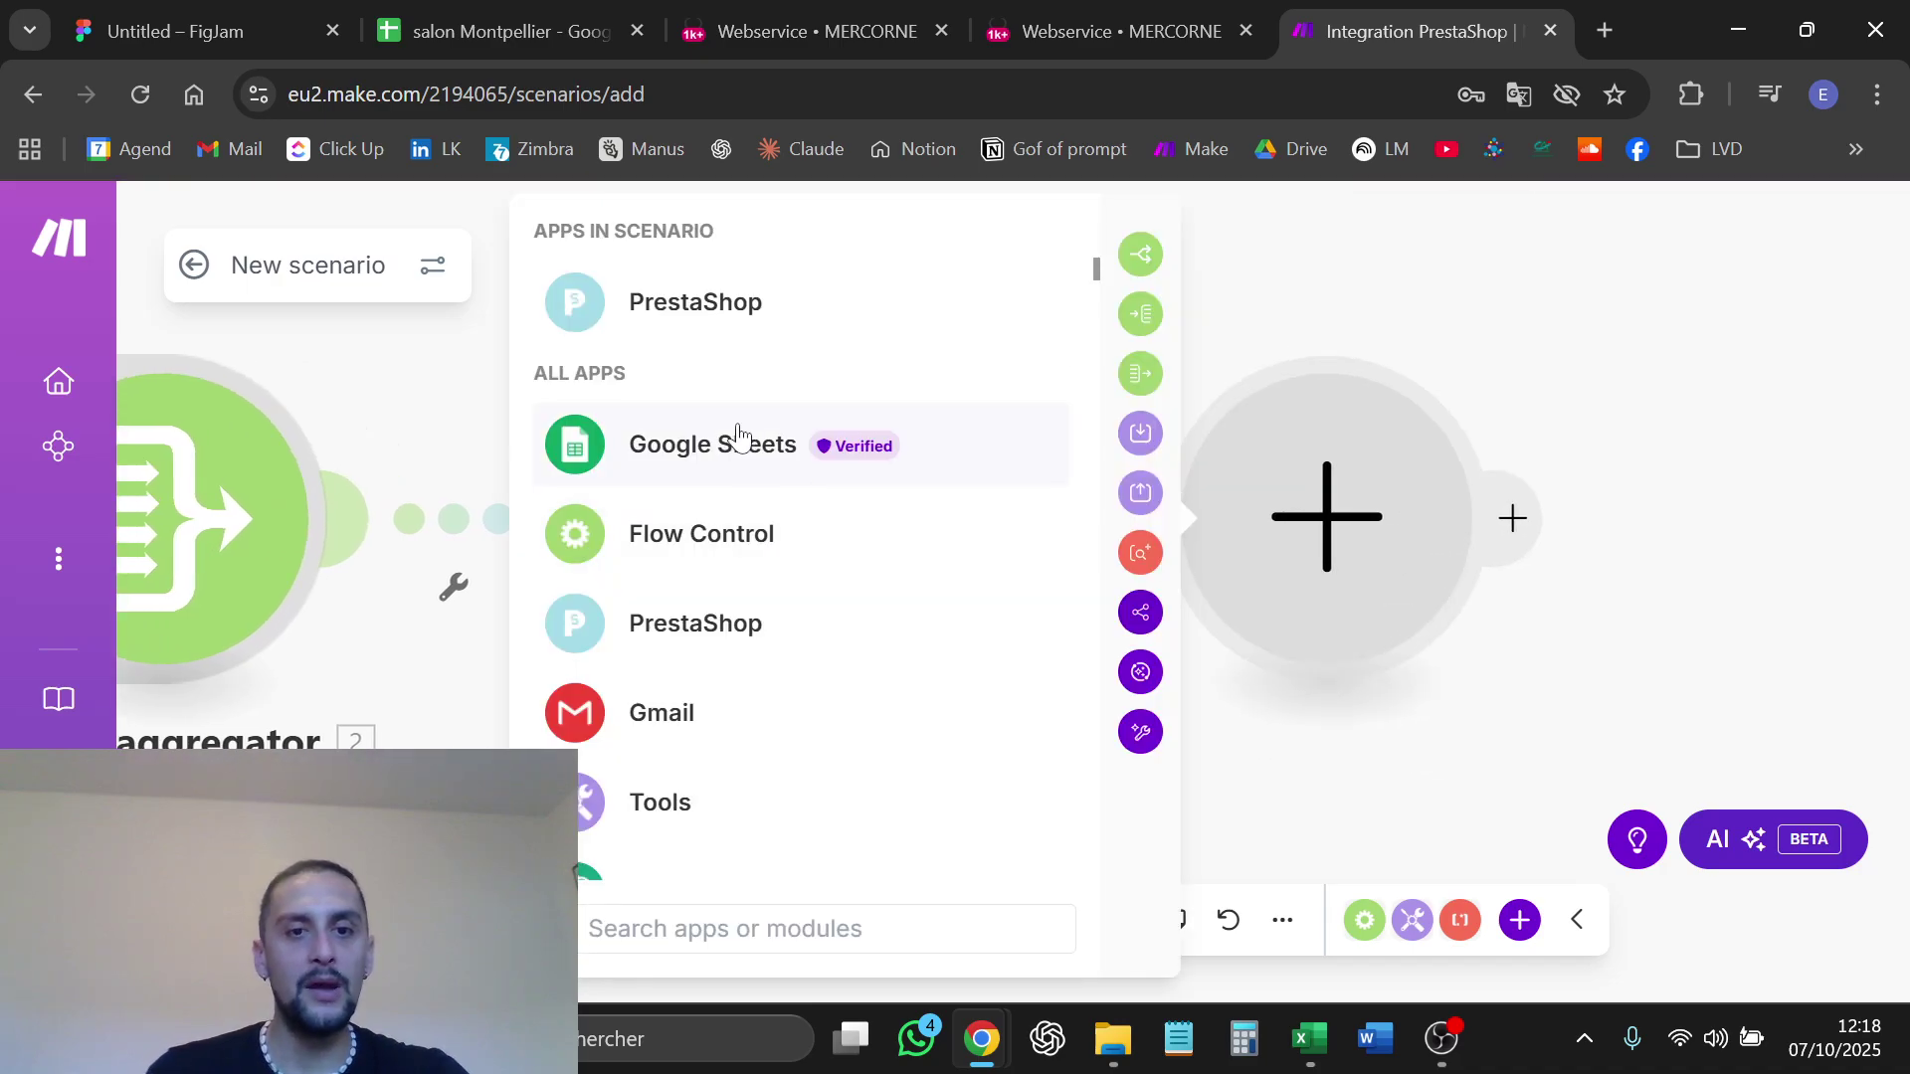
click(727, 458)
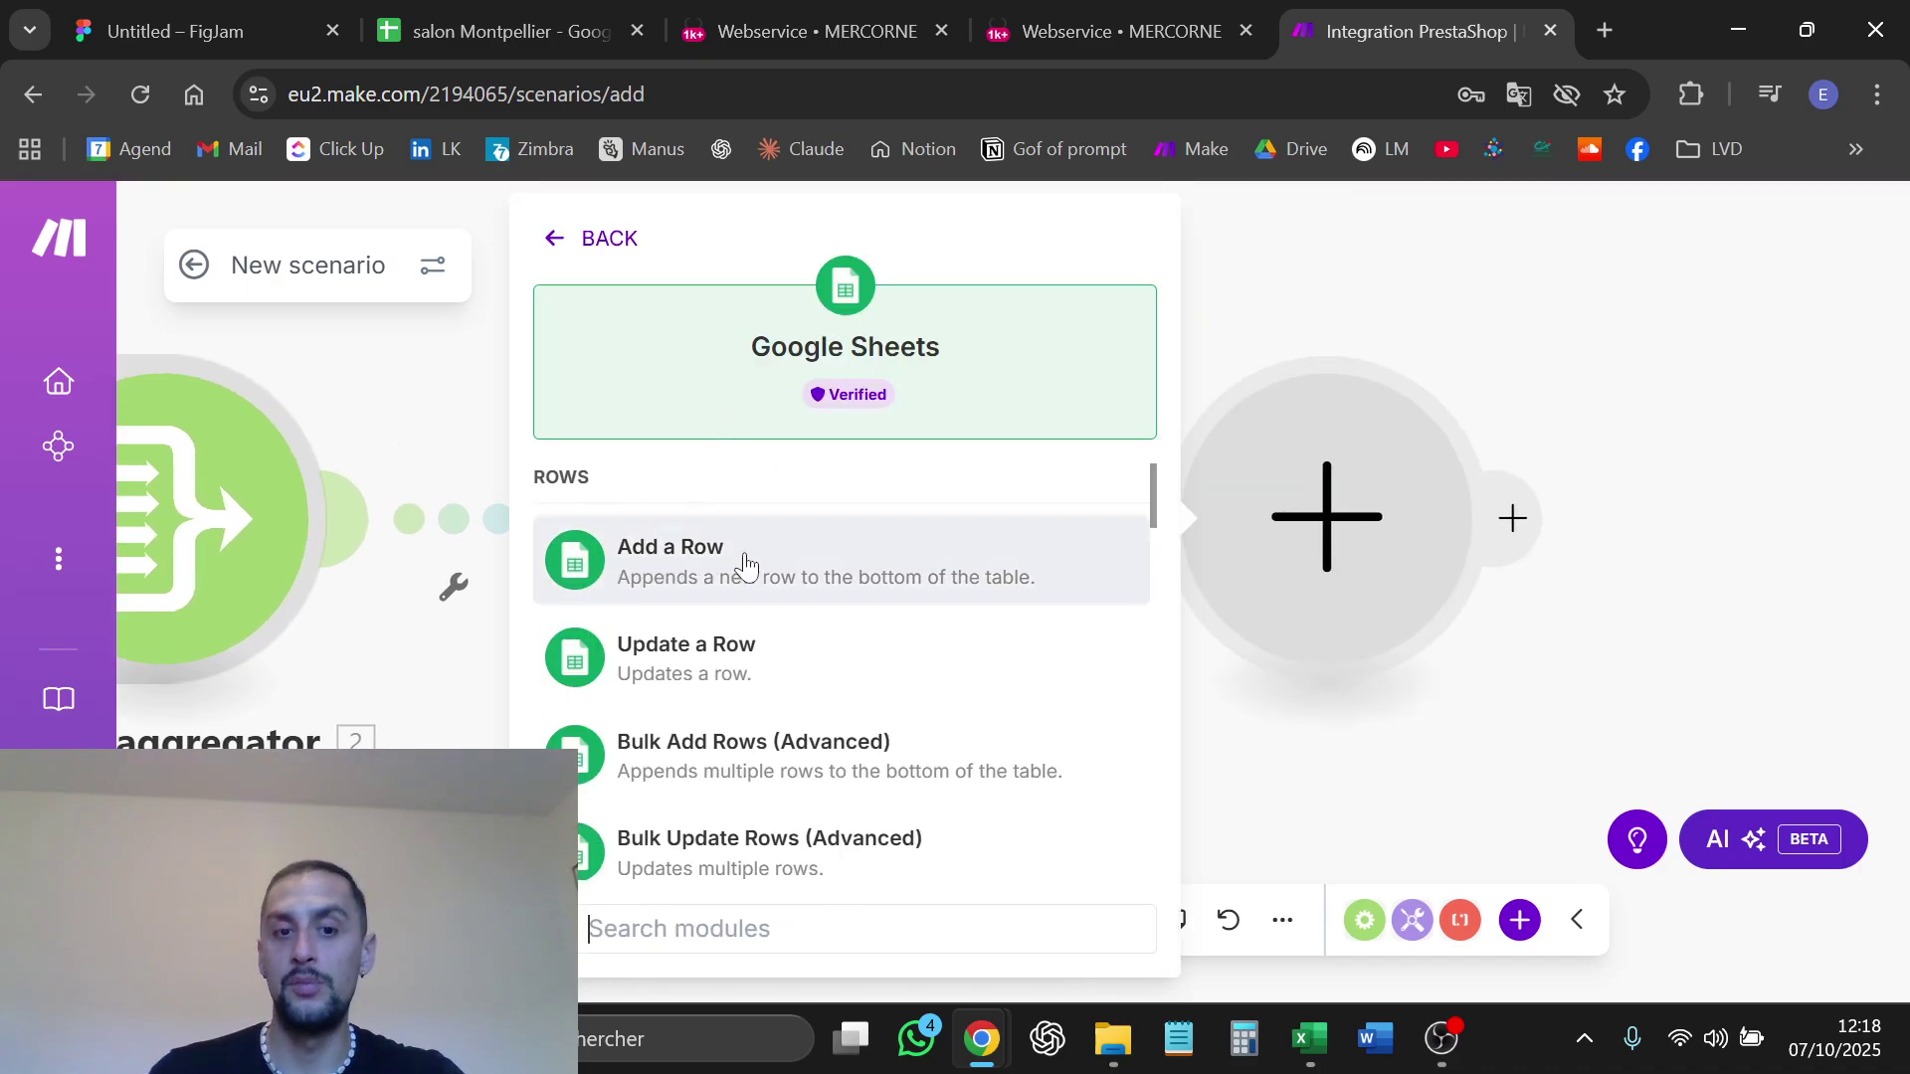
click(689, 572)
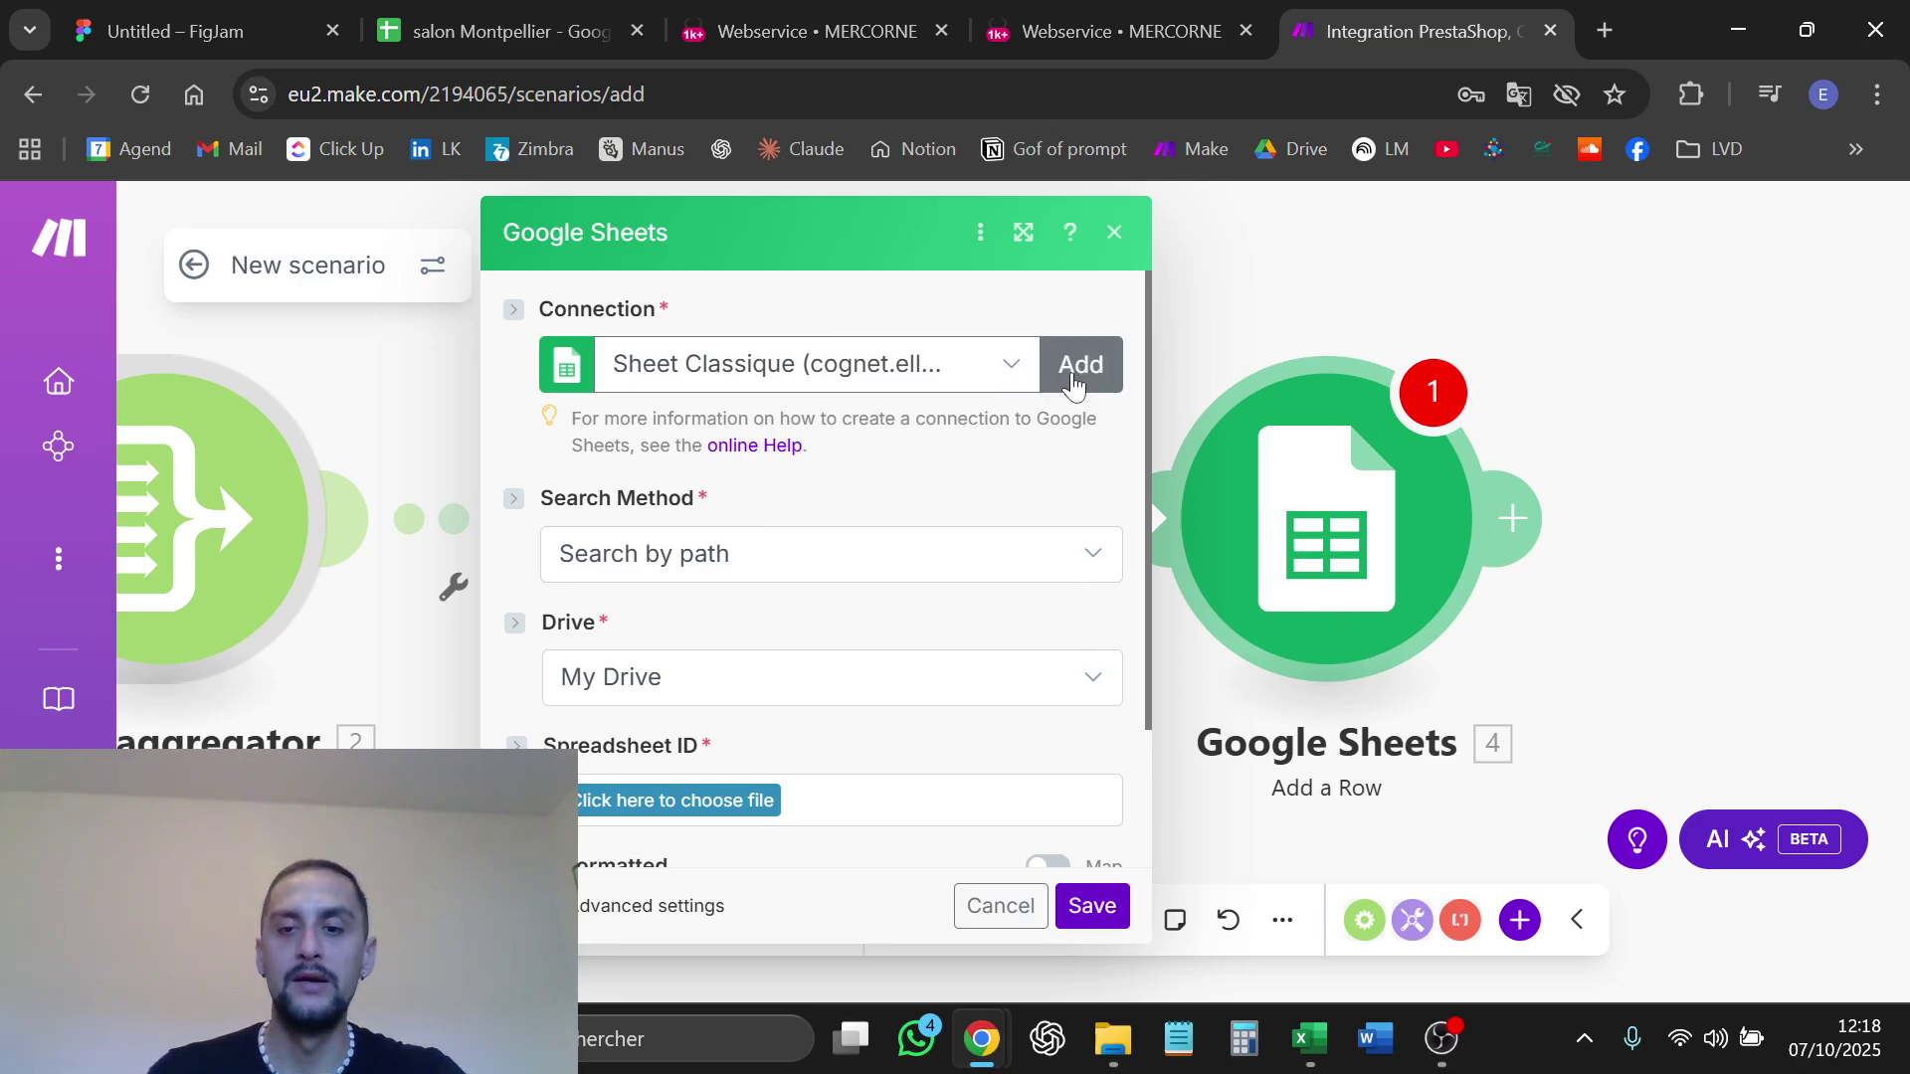
Check the columns of the salon Montpellier sheet and choose that file from My Drive as the Add a Row module's spreadsheet
scroll(694, 498, down, 2)
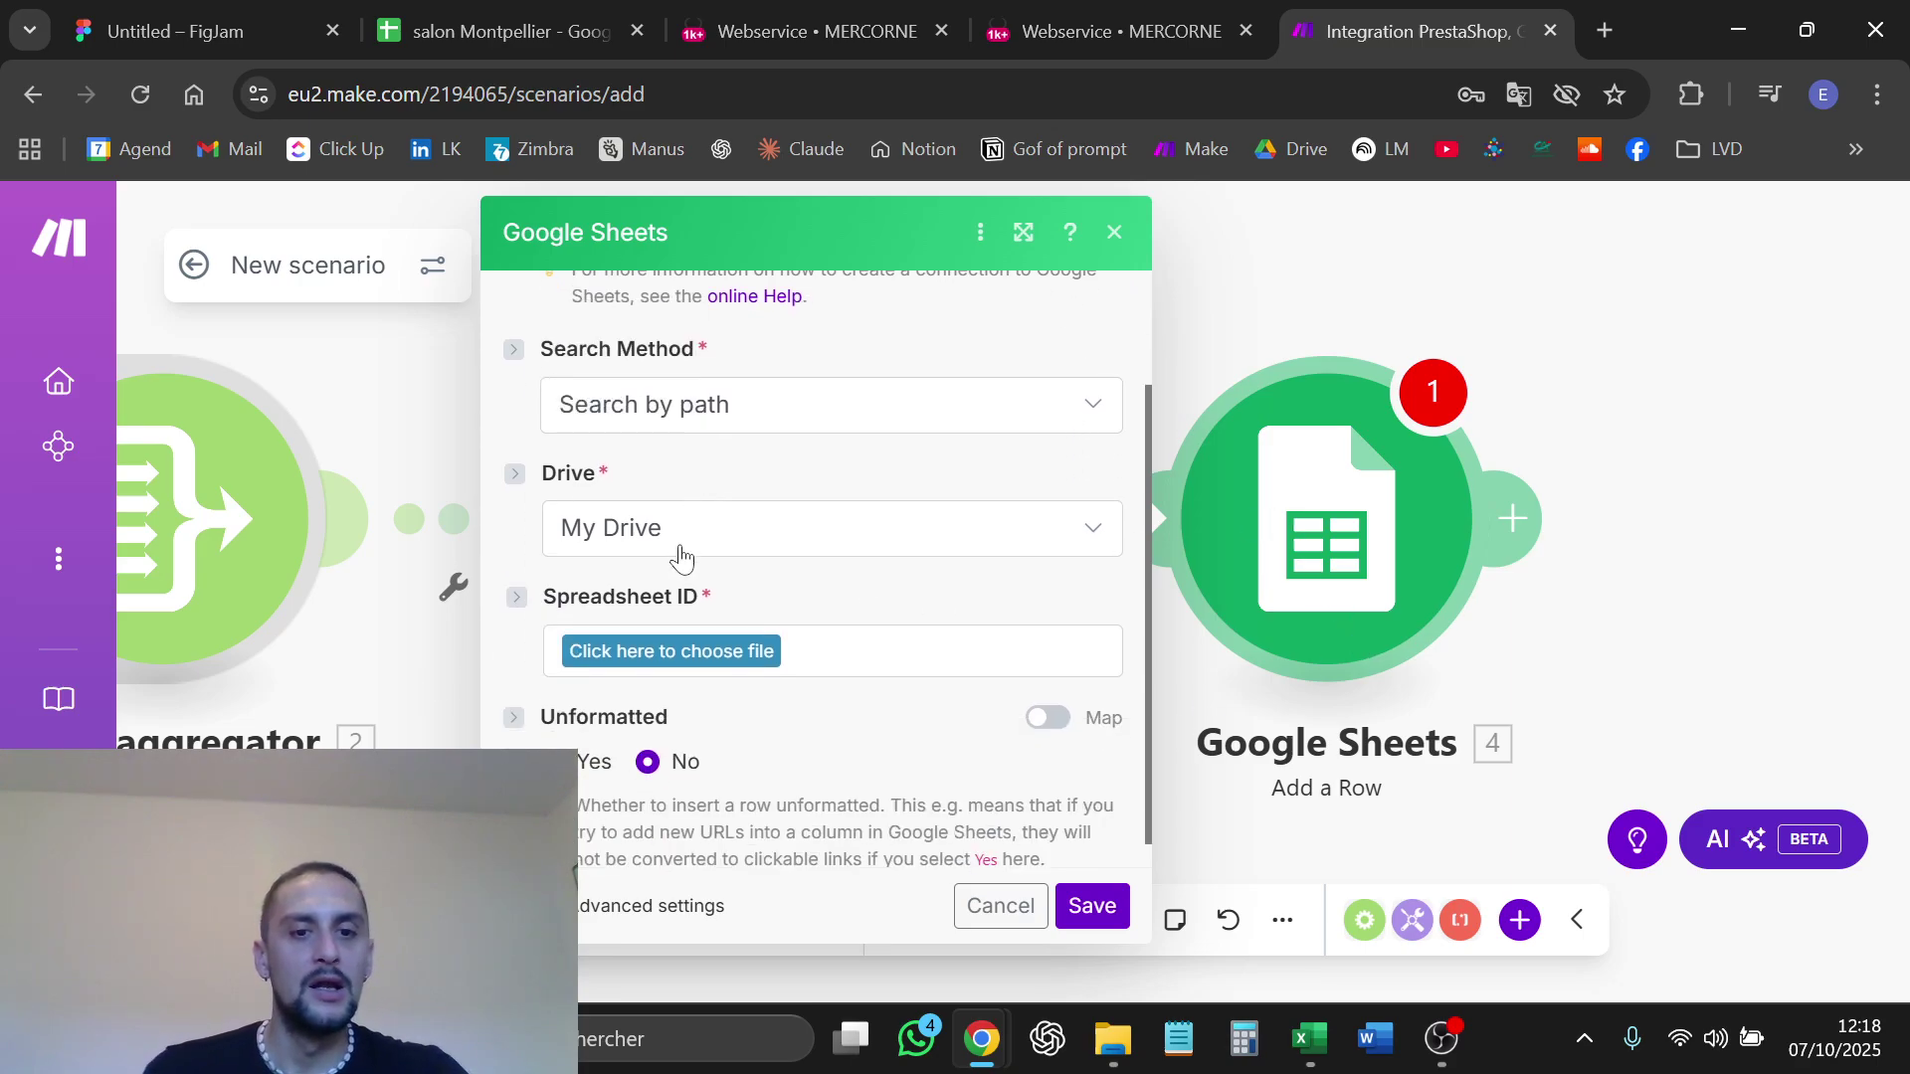
click(498, 8)
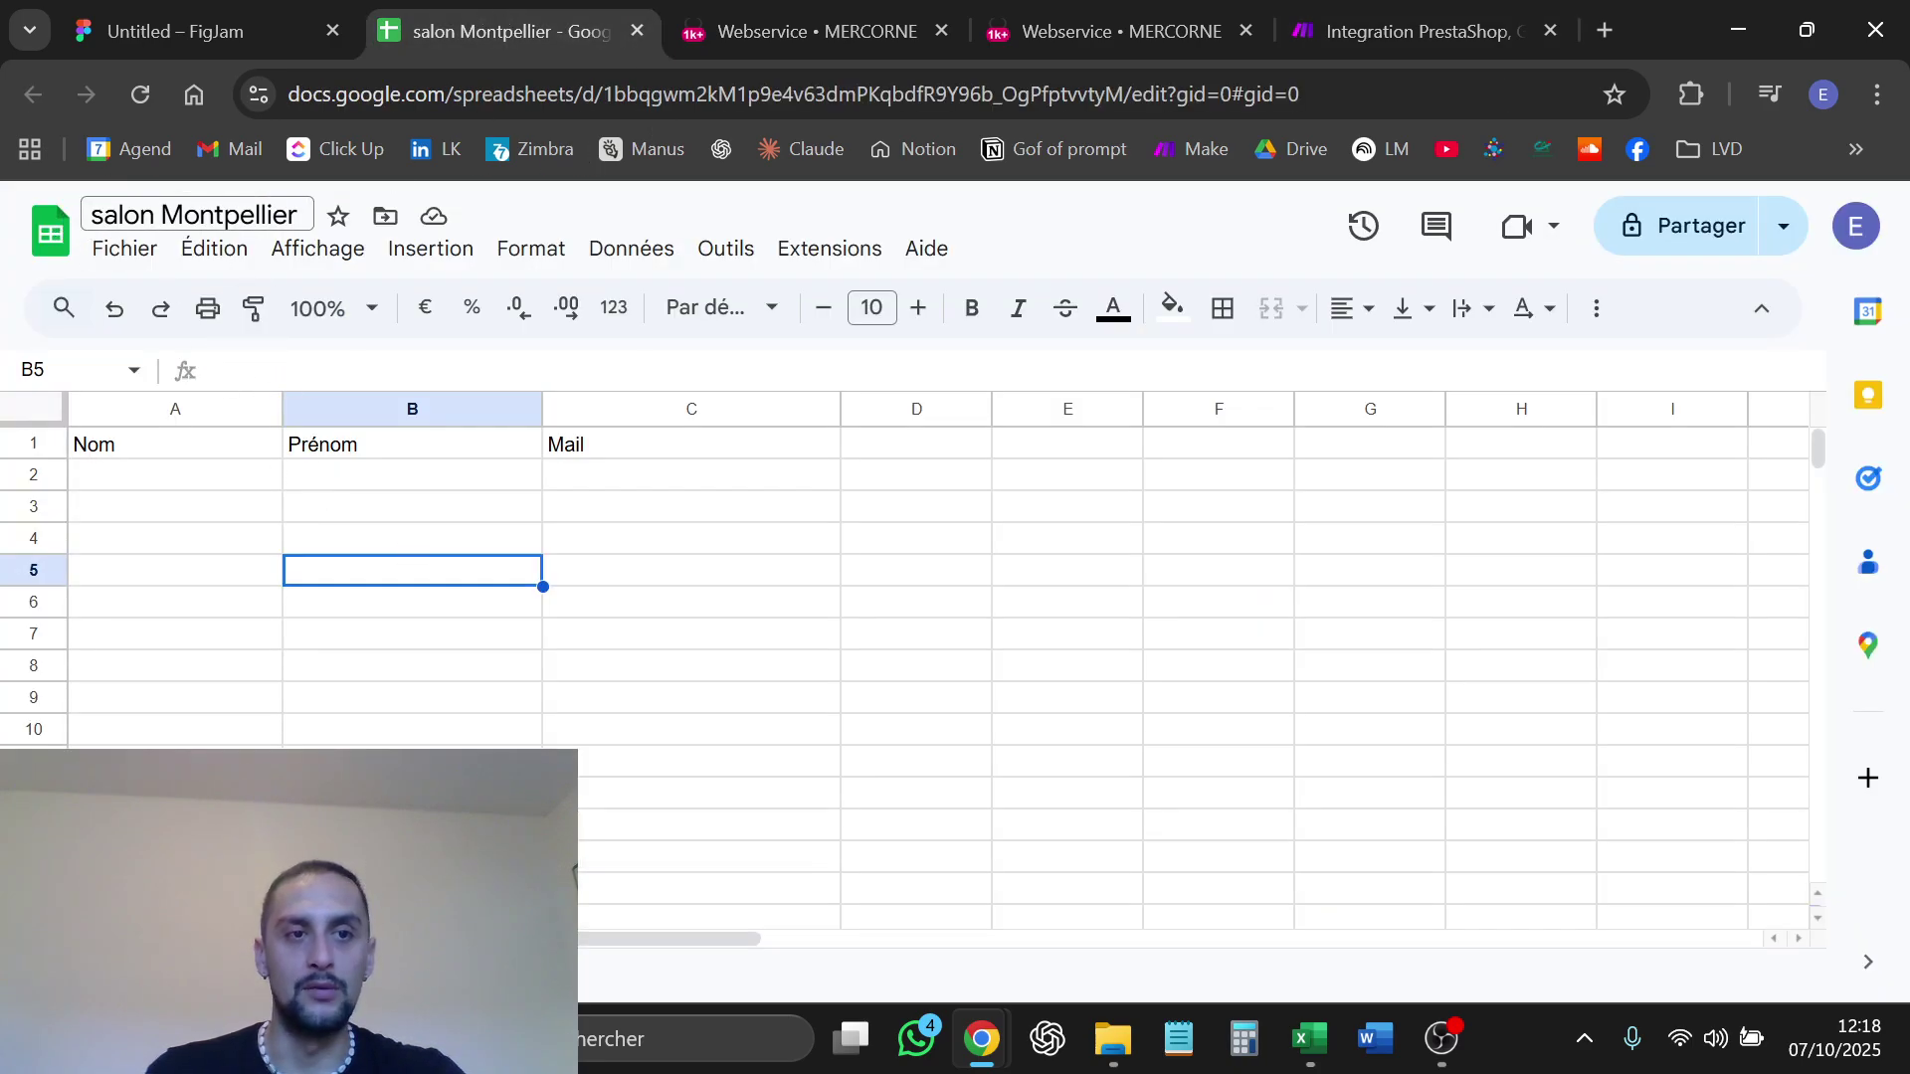
click(1330, 14)
scroll(669, 416, up, 2)
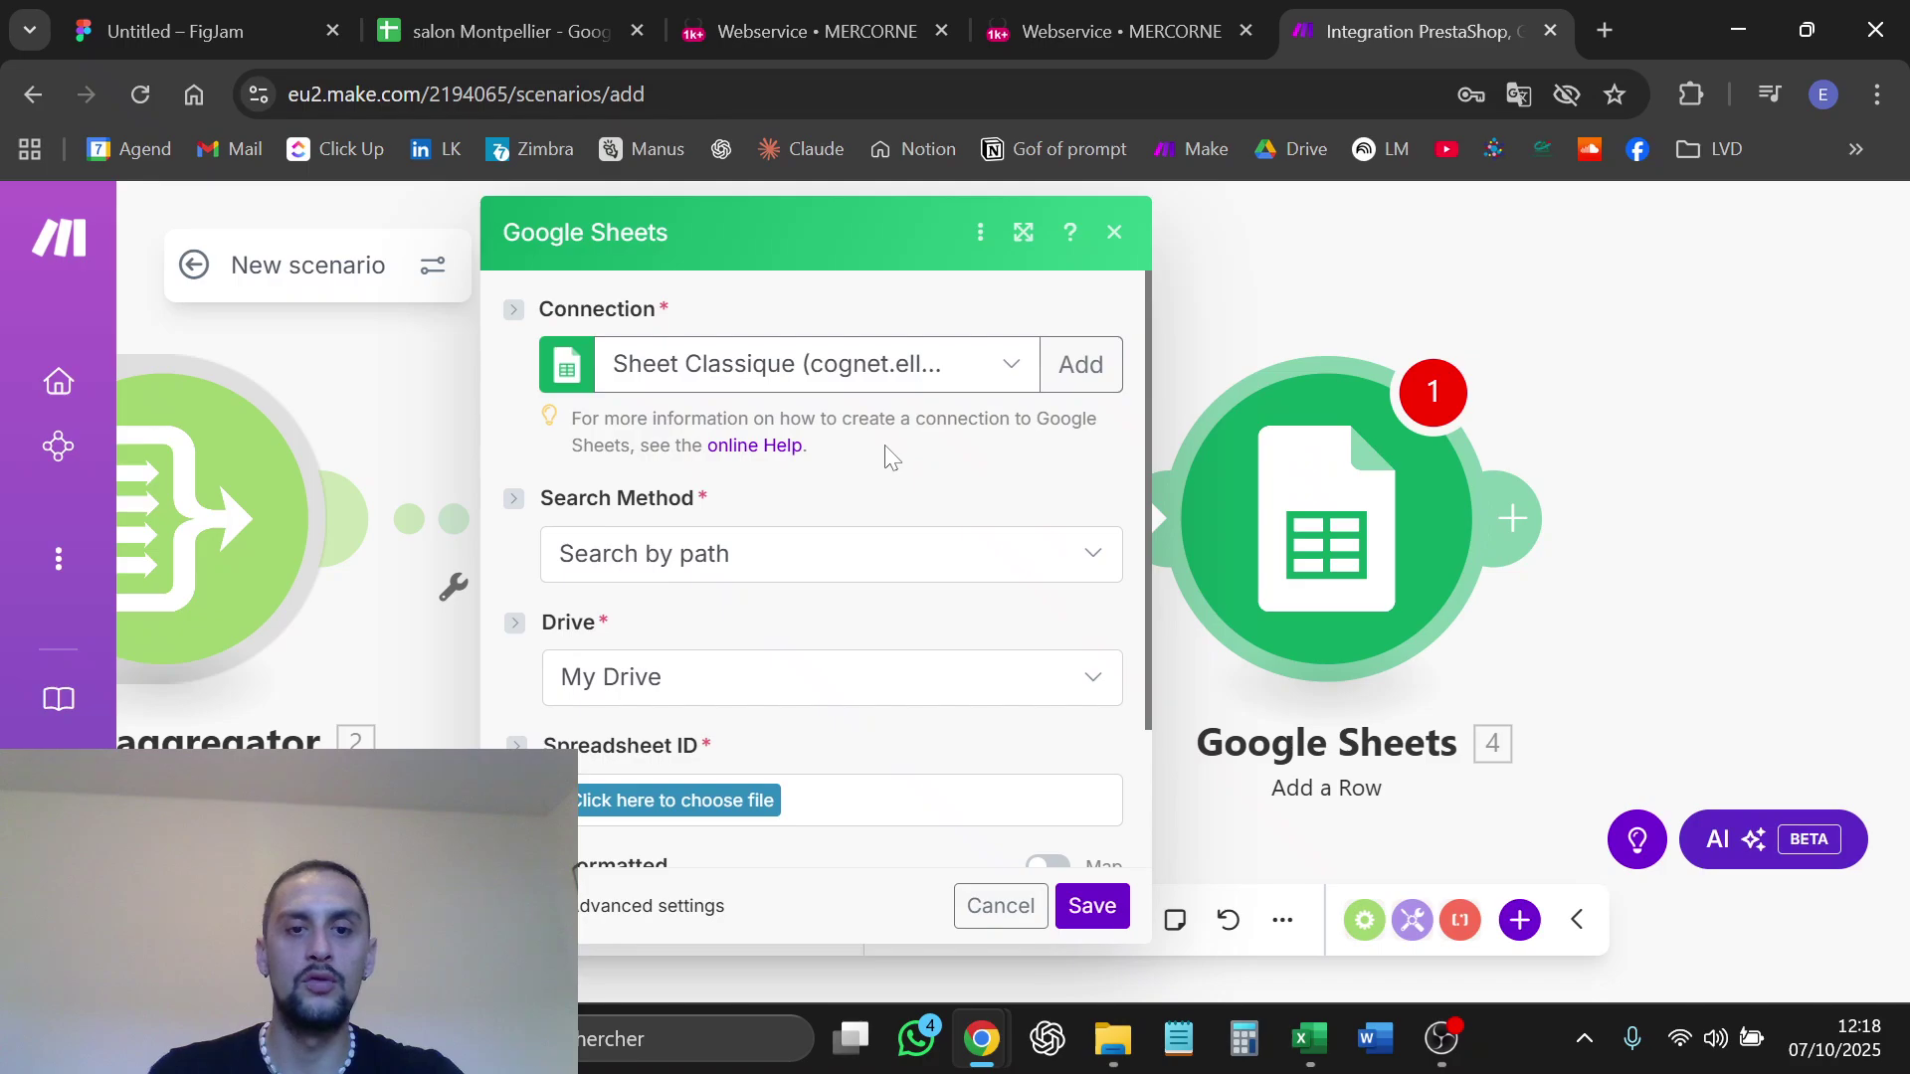
scroll(816, 467, down, 2)
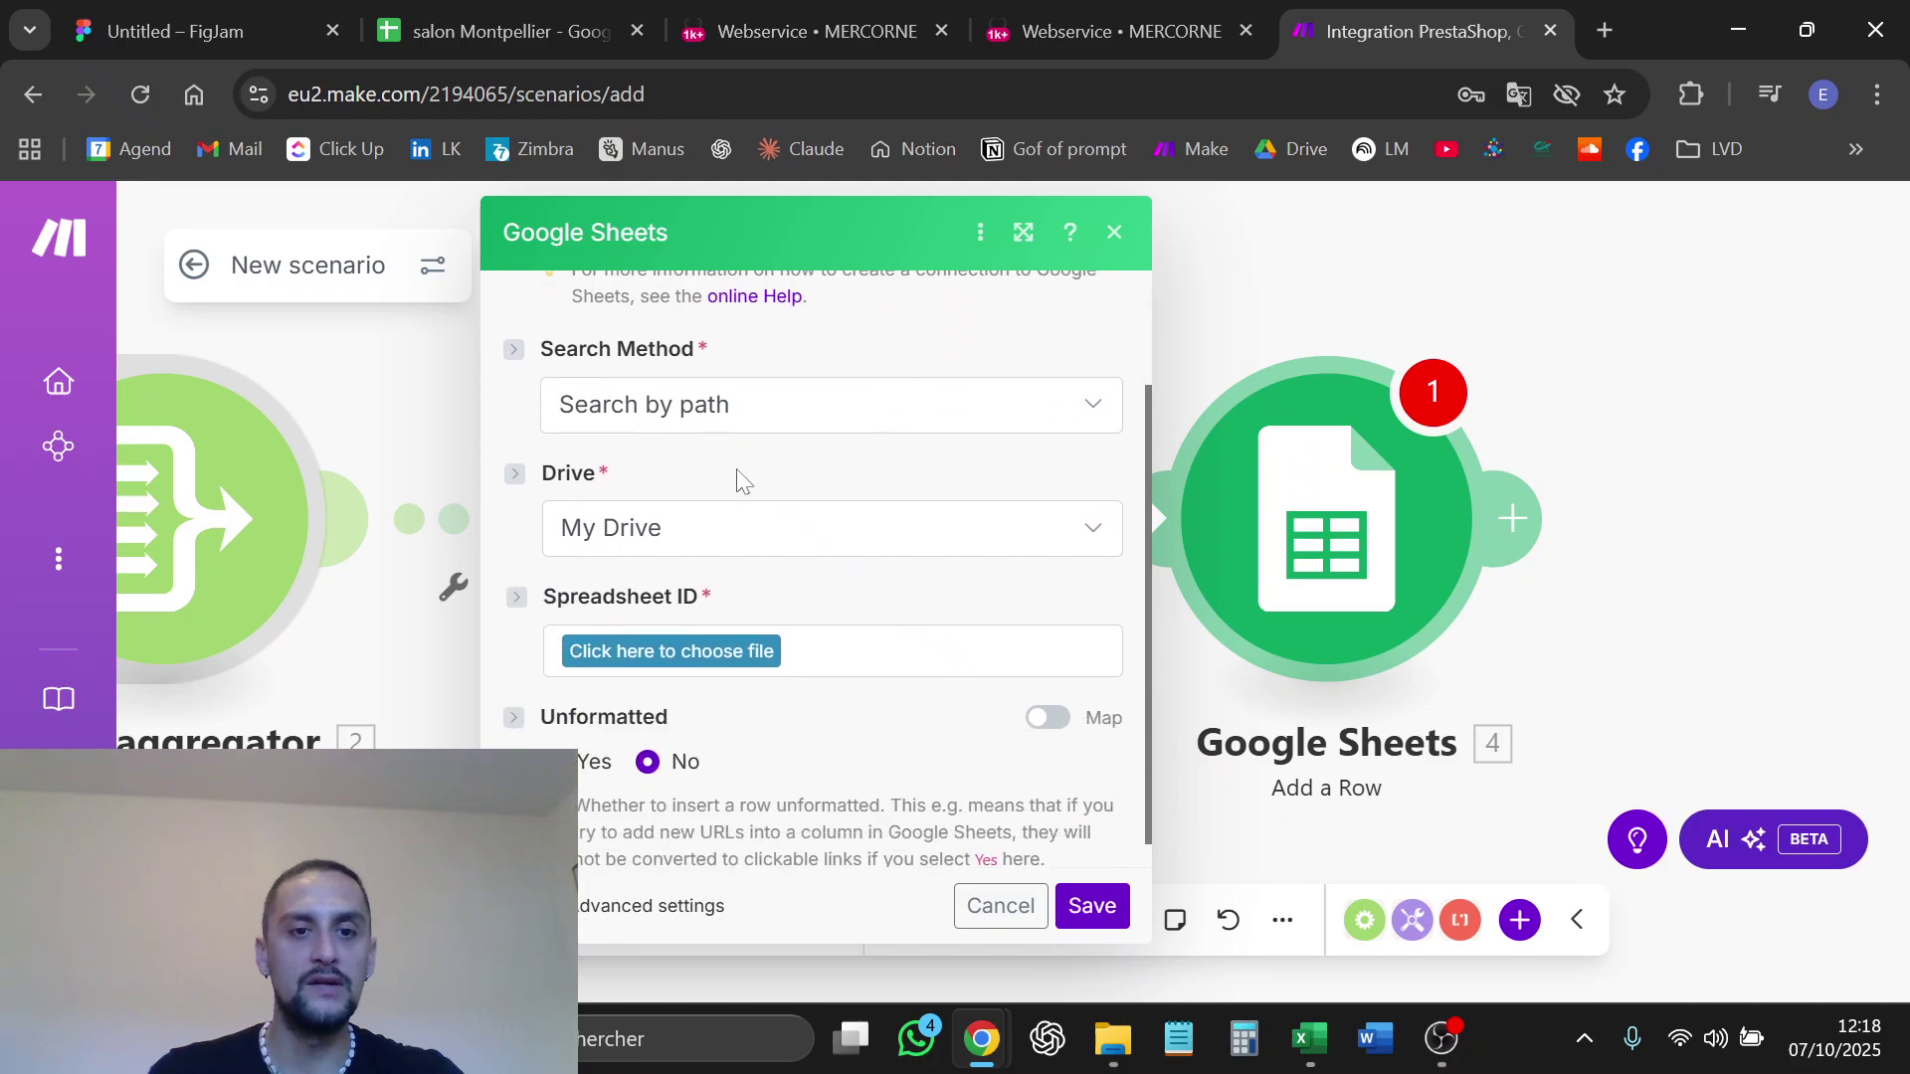
click(635, 648)
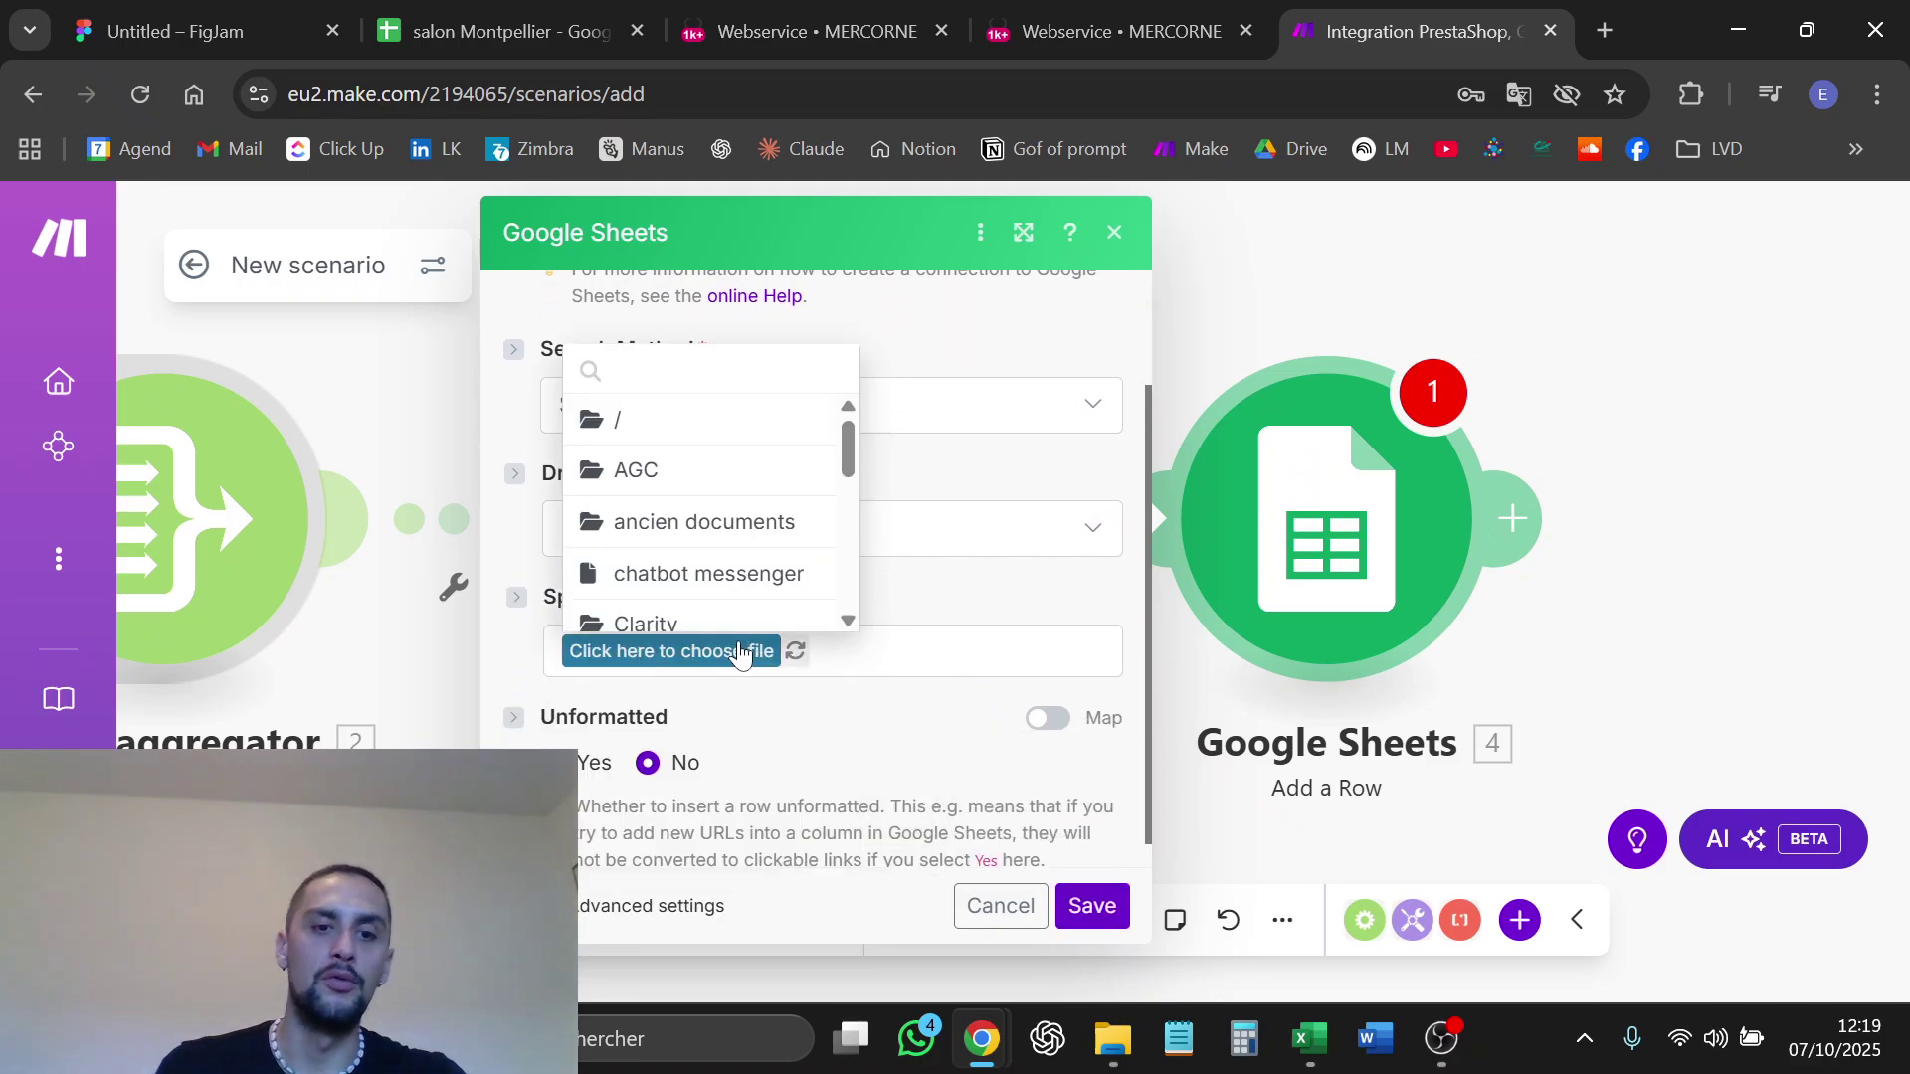
text(salon)
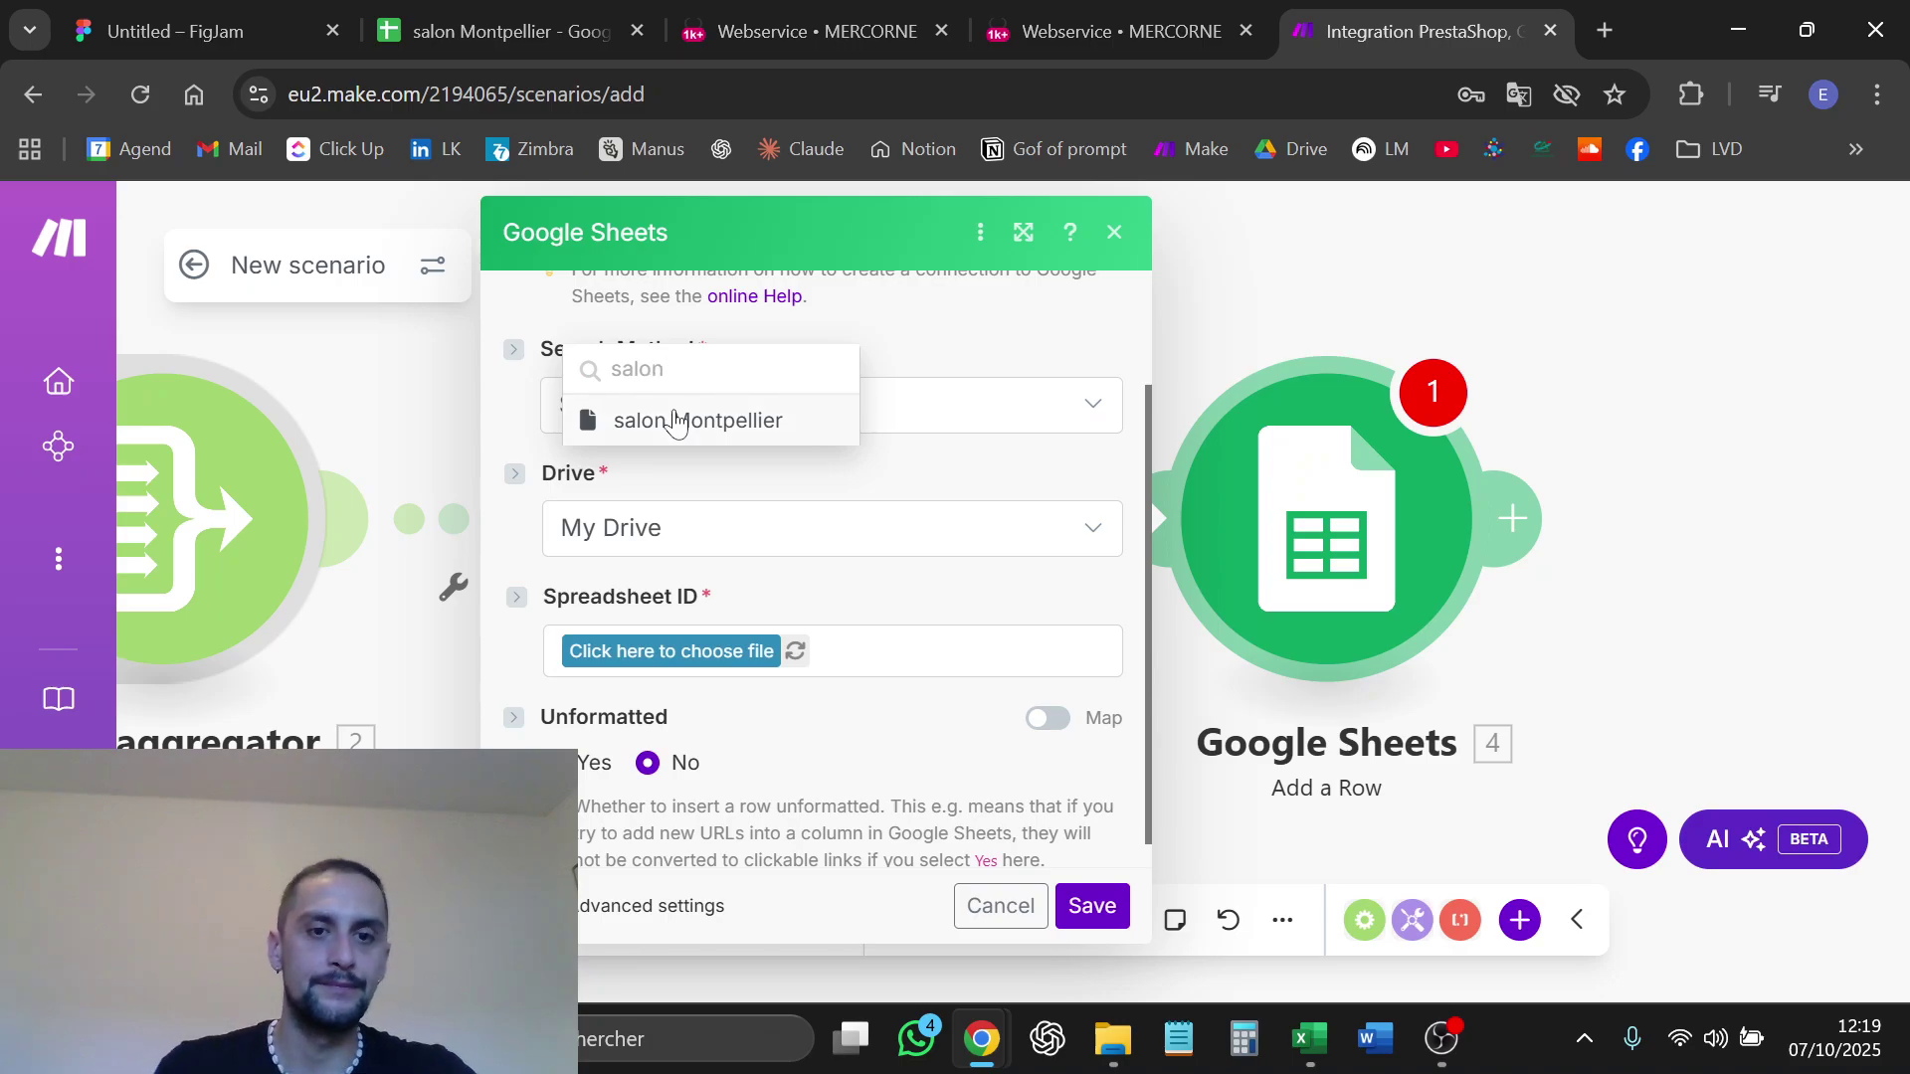
click(674, 421)
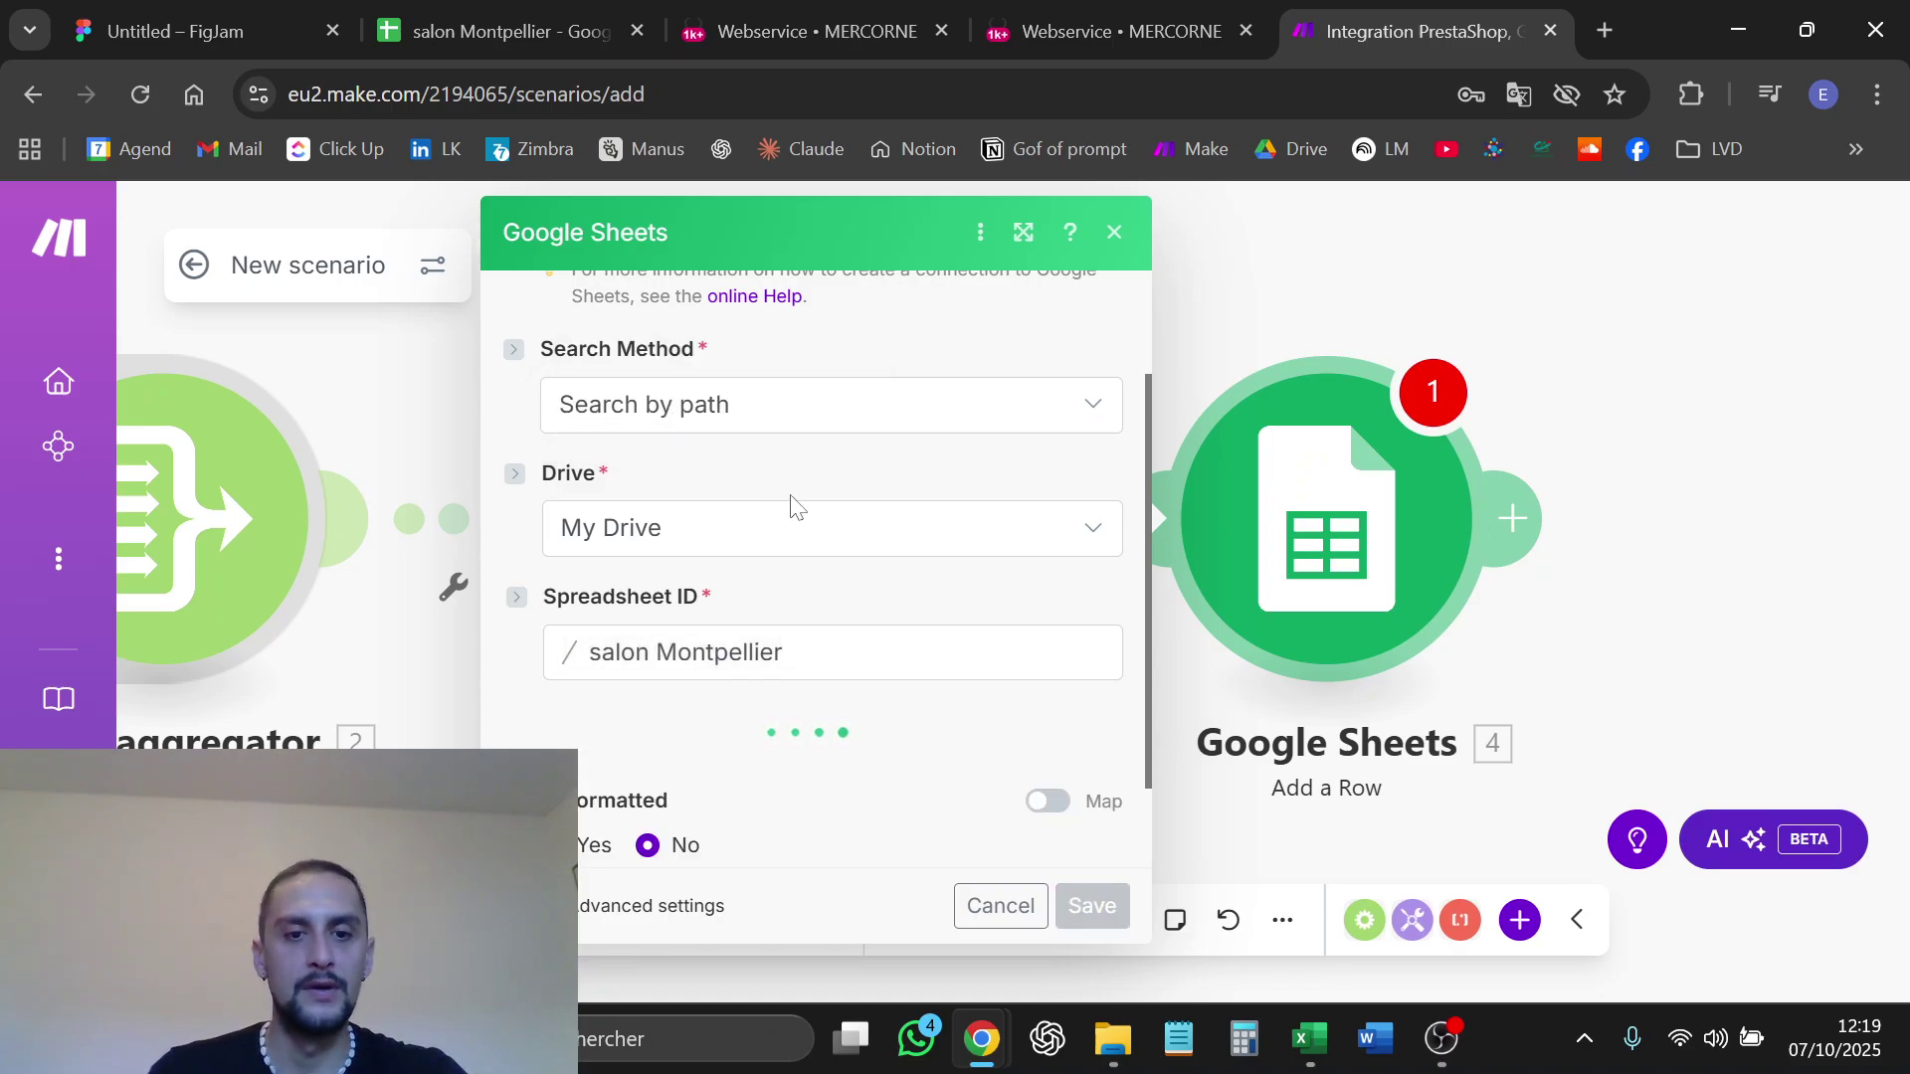
Select Feuille 1 as the sheet for the Google Sheets Add a Row module
scroll(791, 504, down, 1)
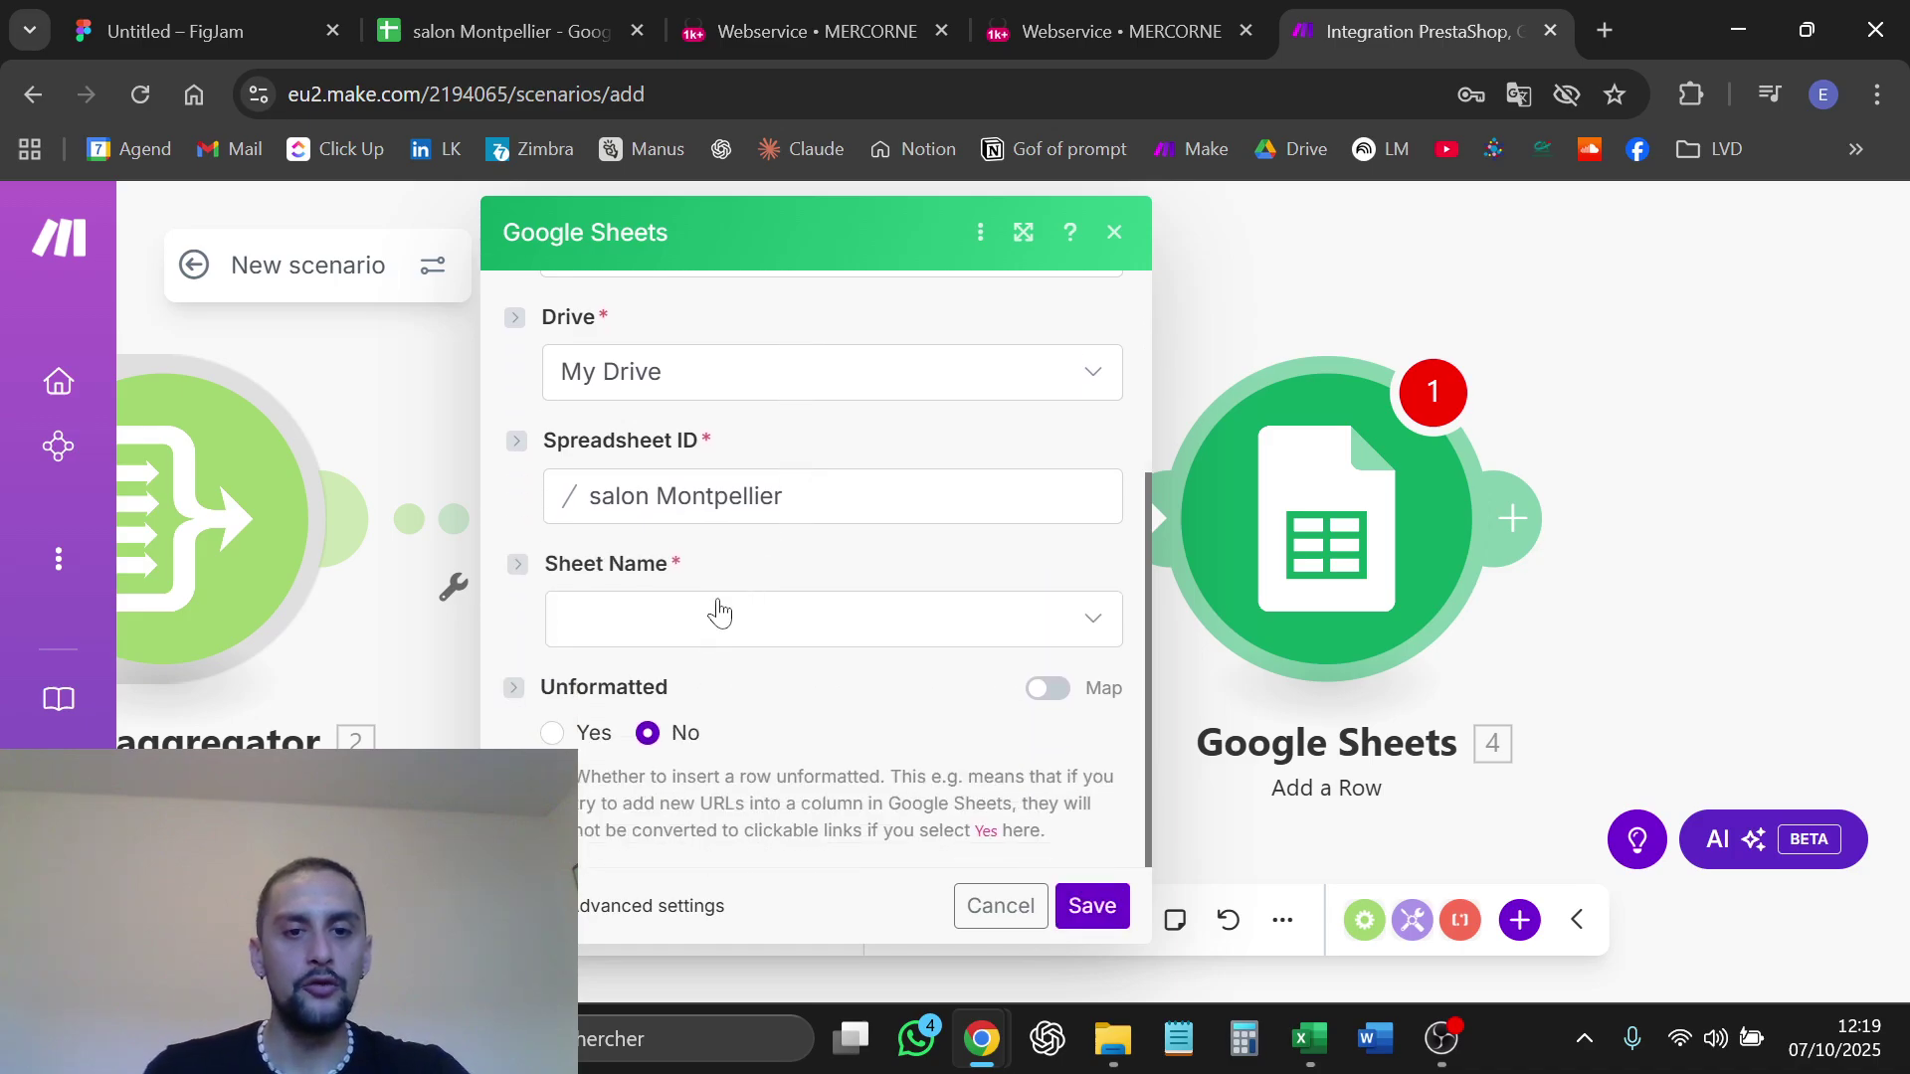
click(498, 15)
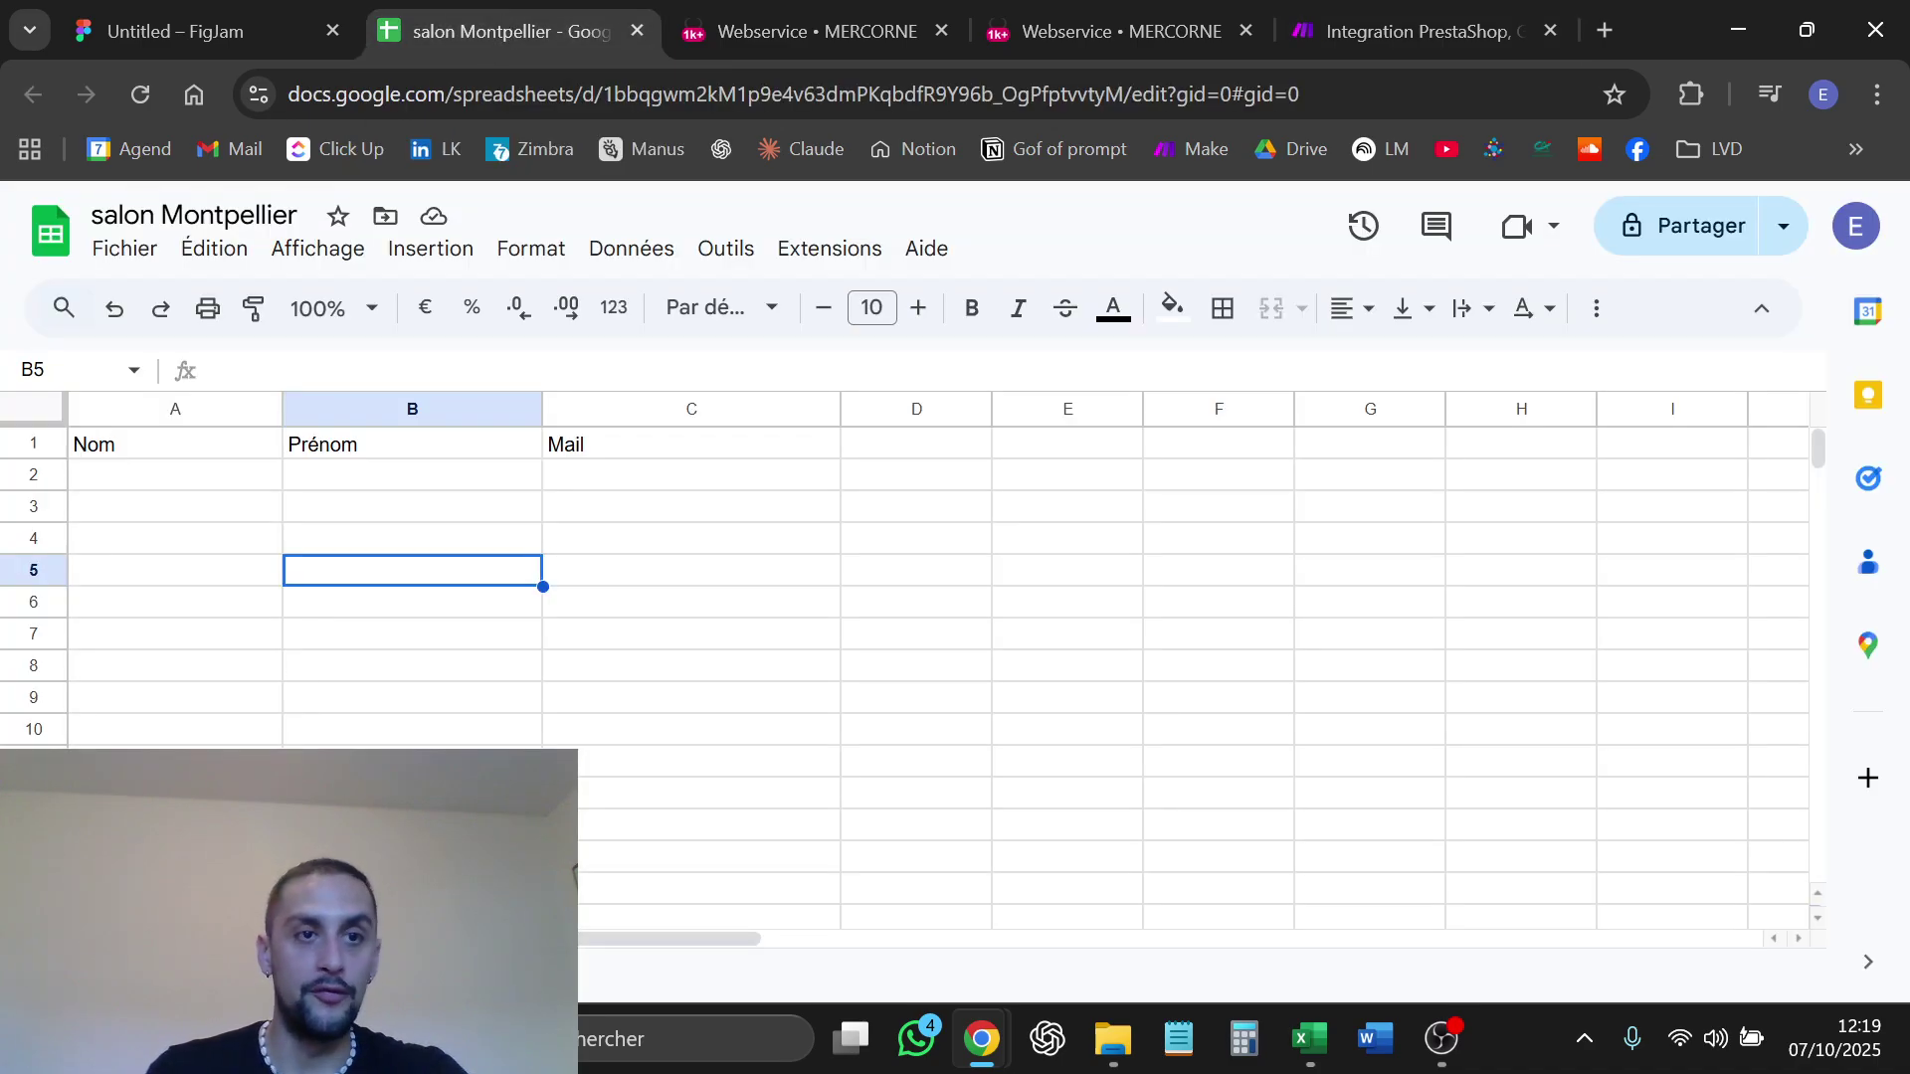
click(1388, 12)
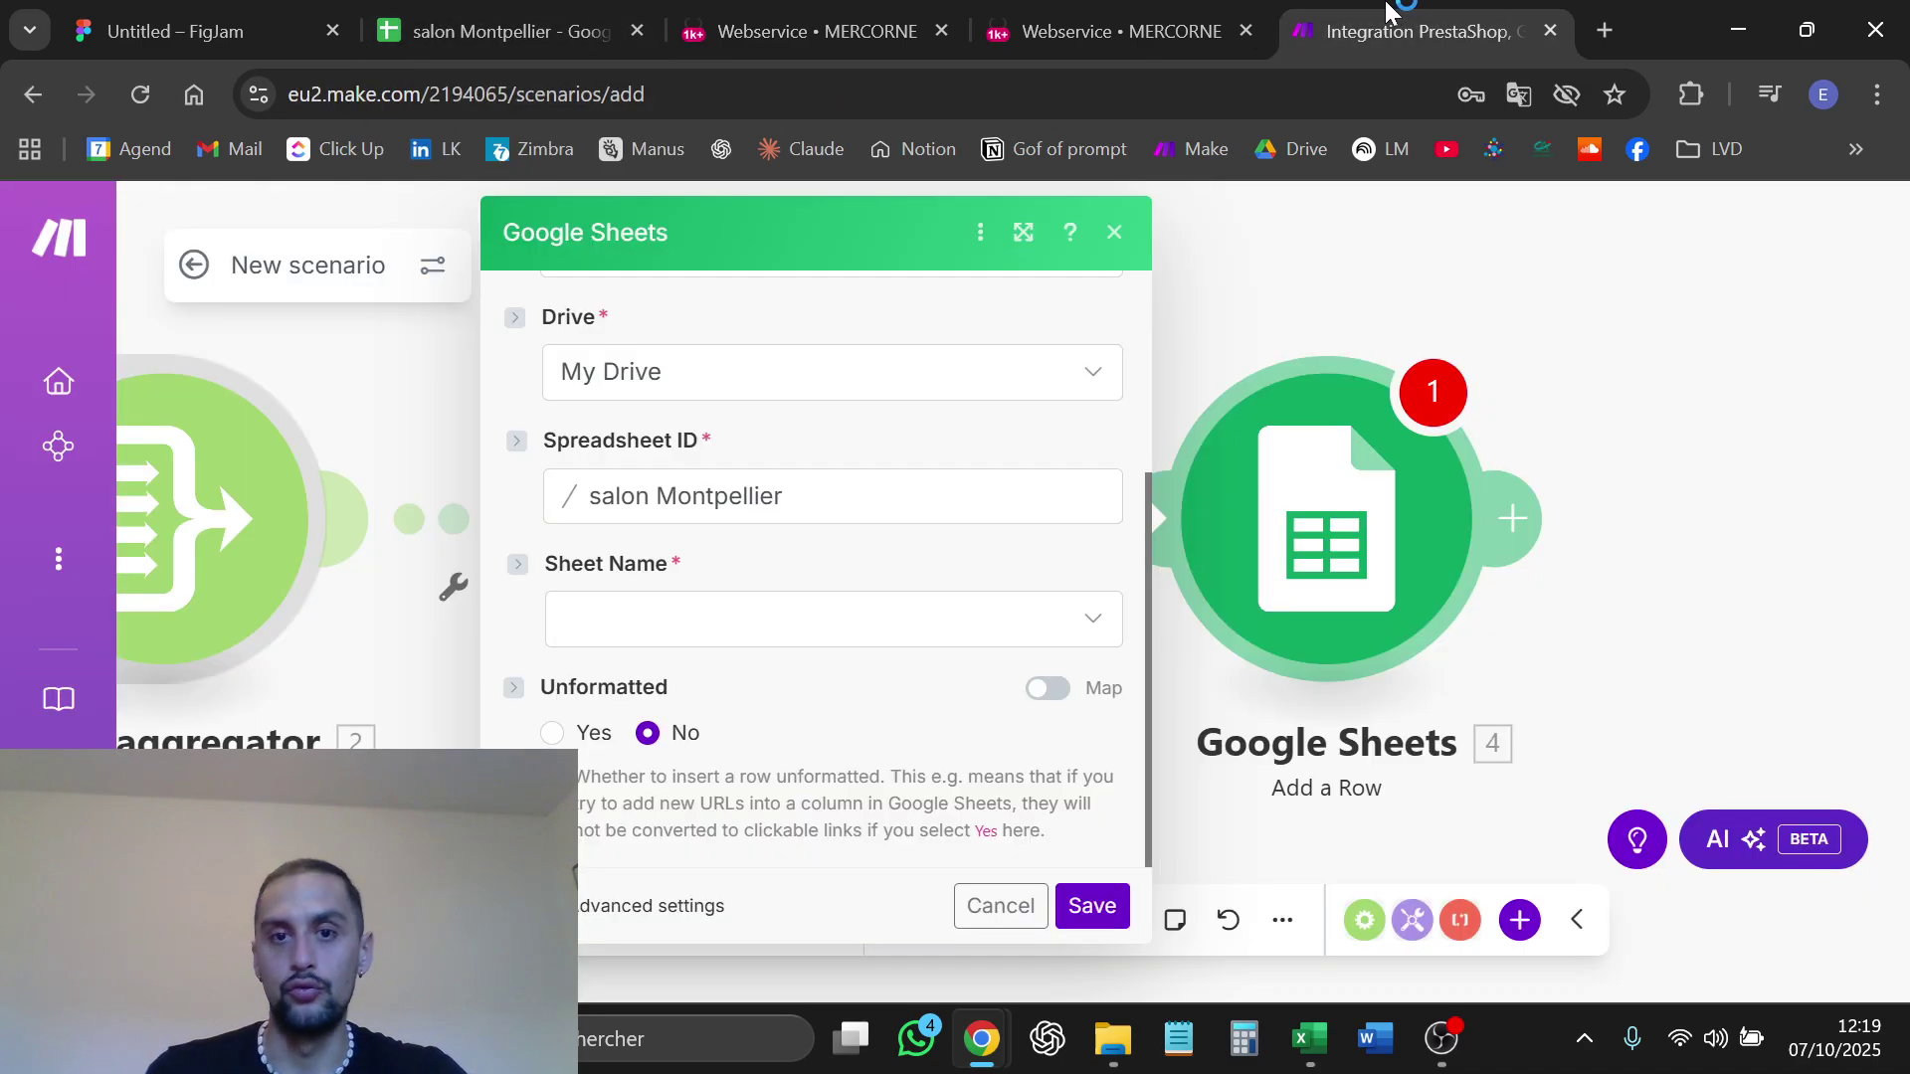
click(619, 637)
click(645, 564)
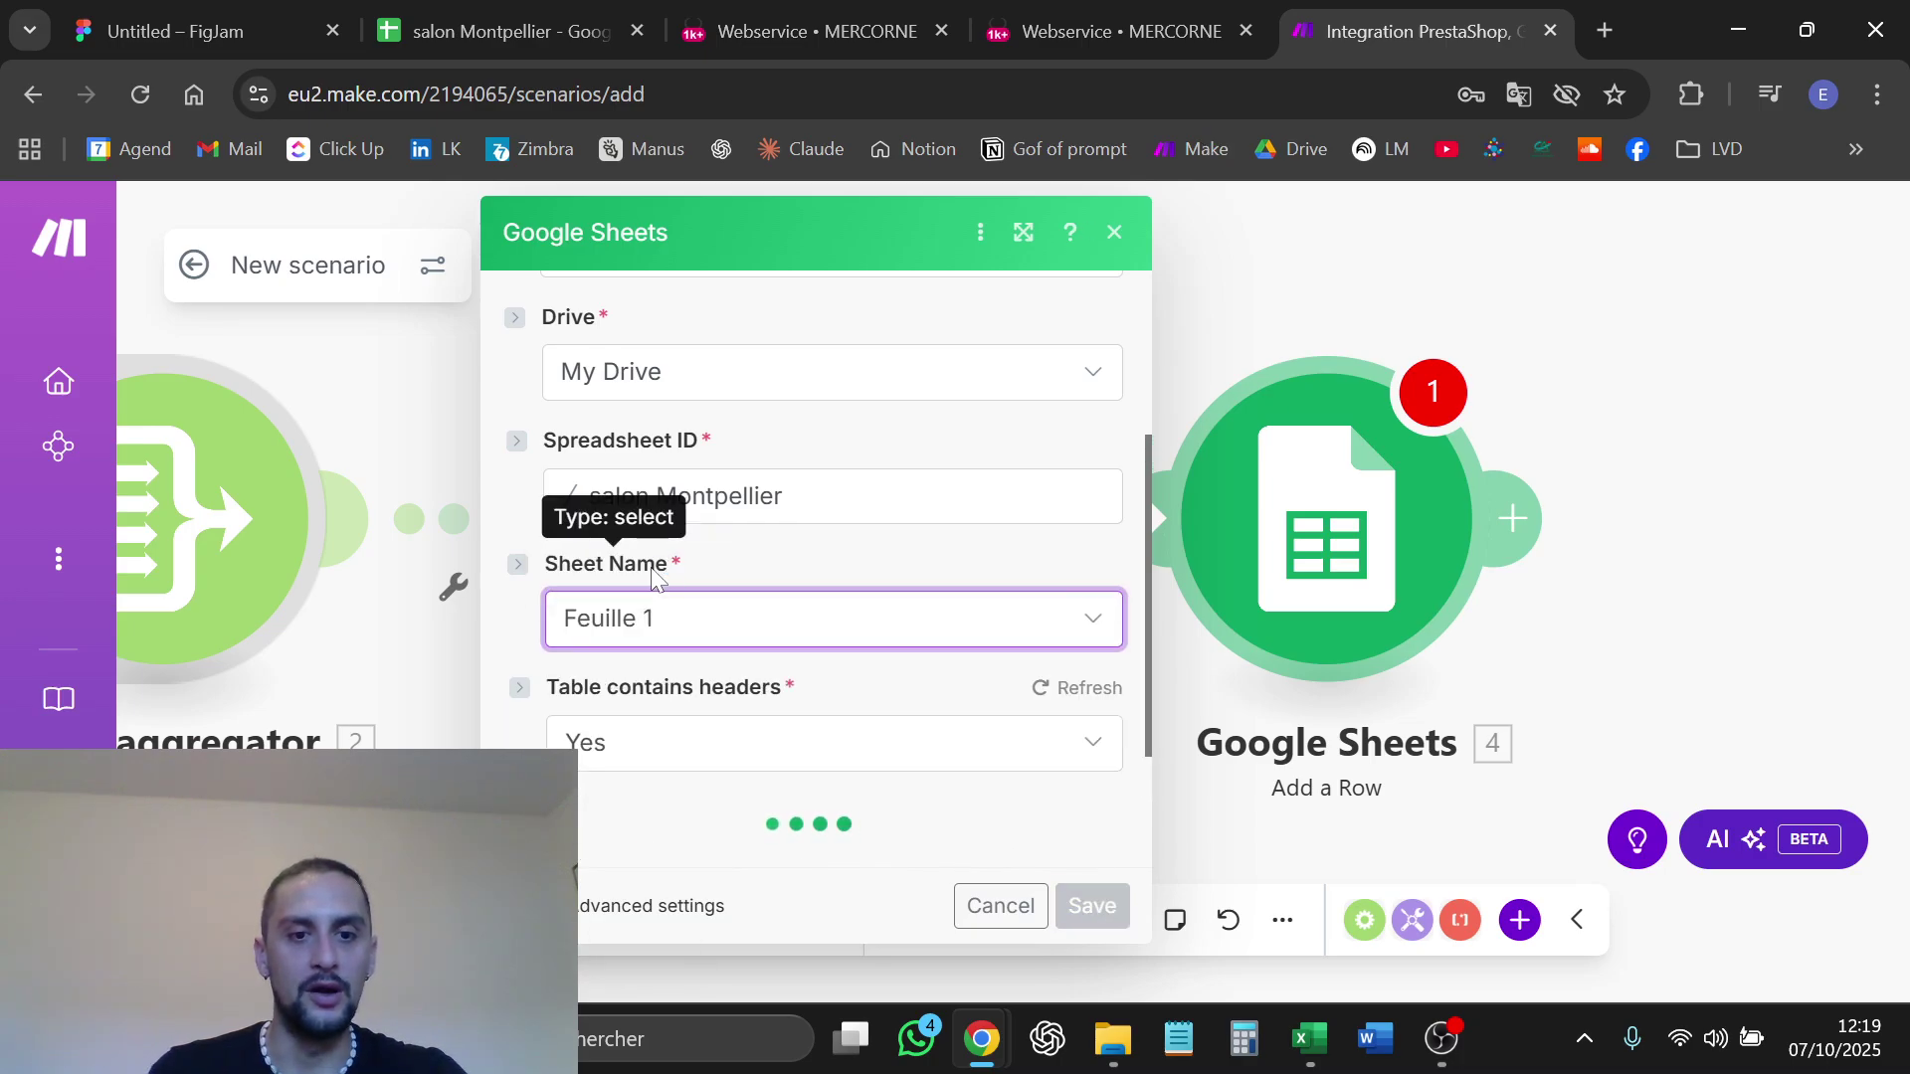
Compare the header row of the salon Montpellier spreadsheet with the column value fields of the Add a Row module
scroll(660, 567, down, 2)
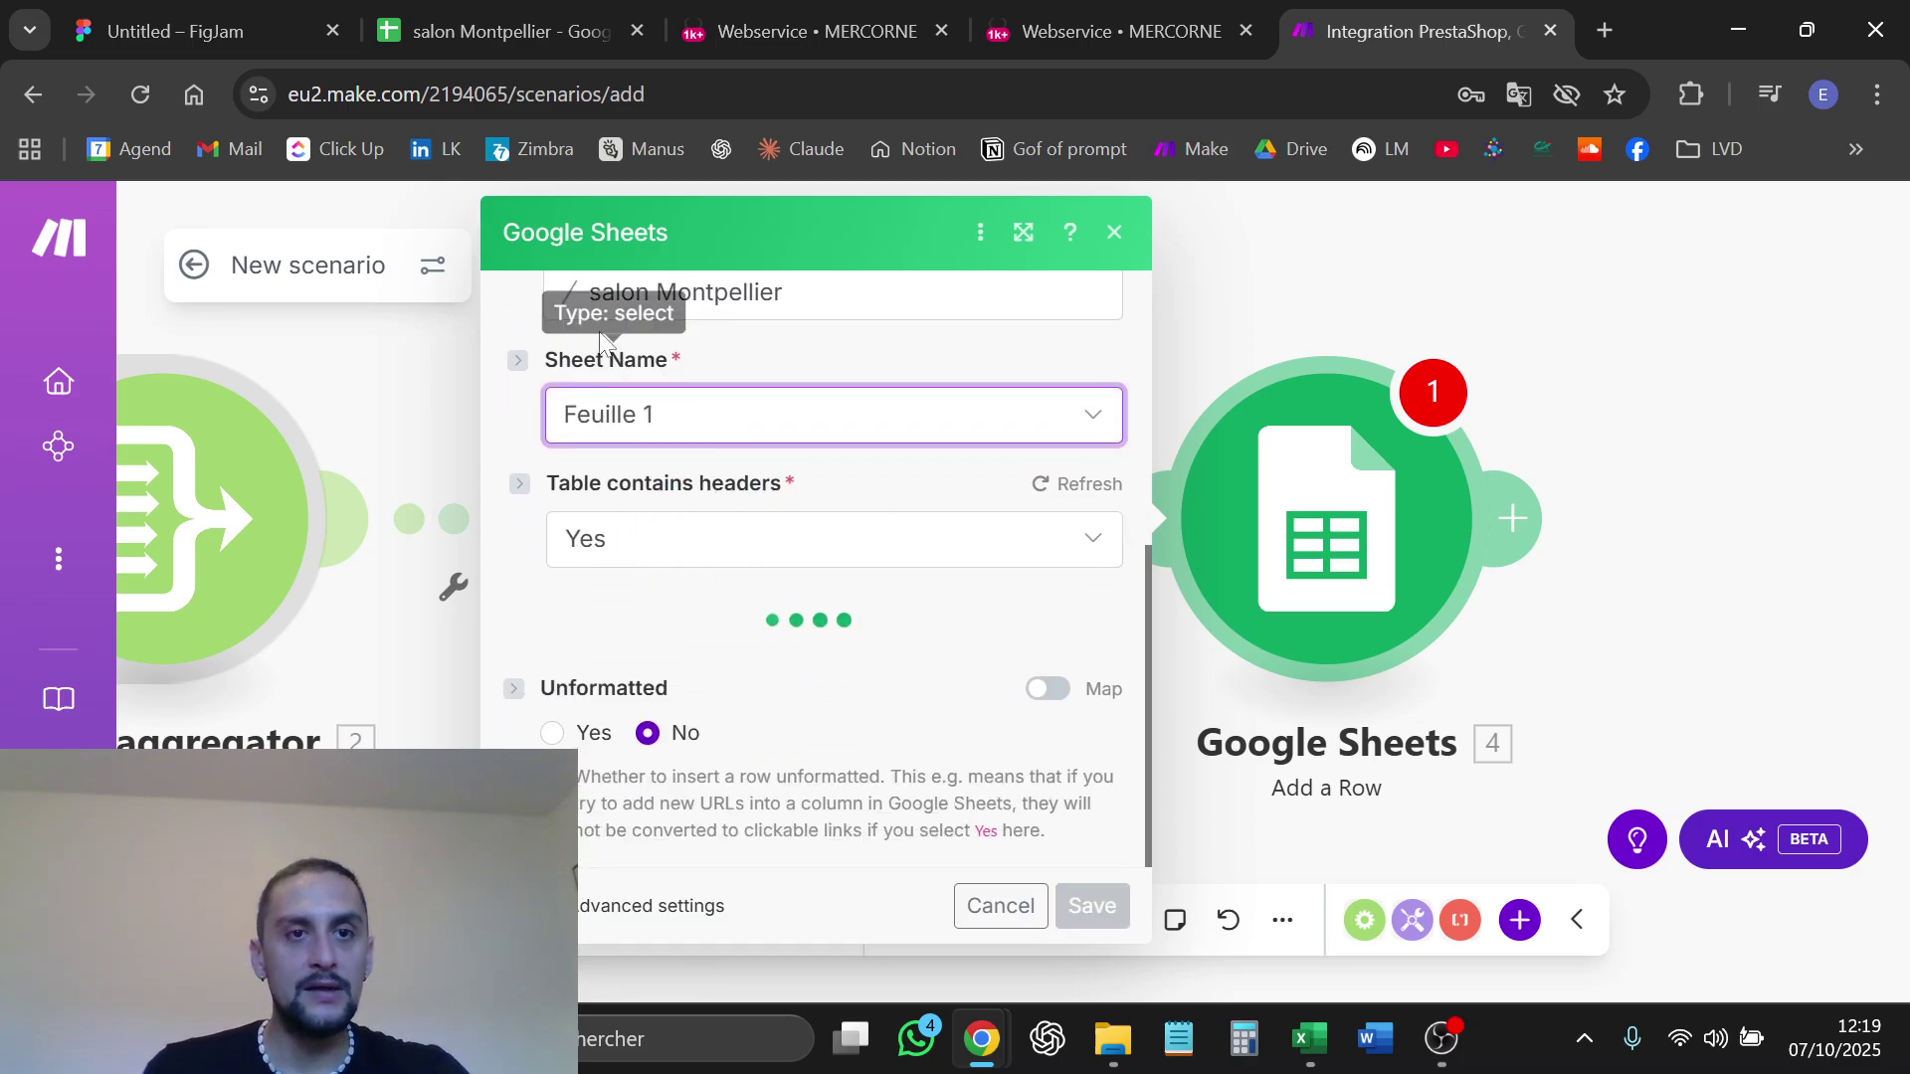
click(498, 31)
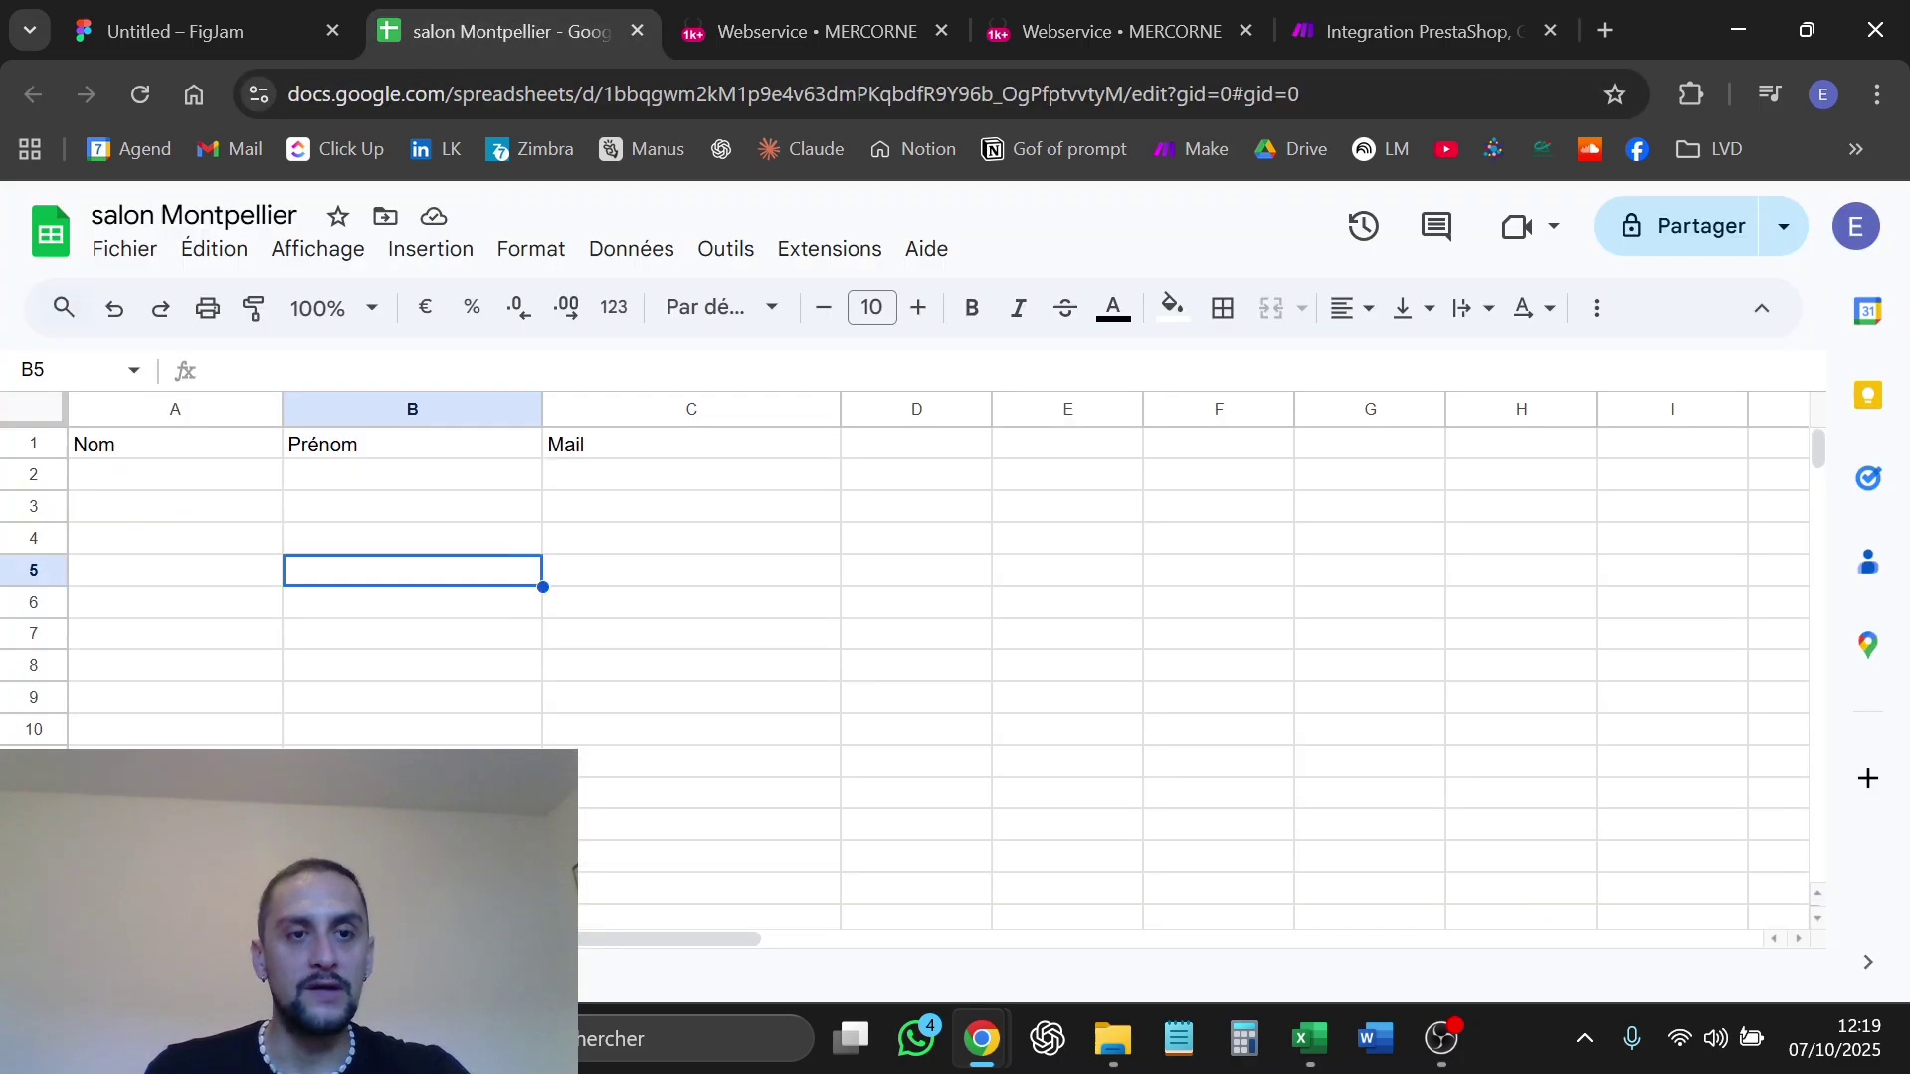
click(33, 445)
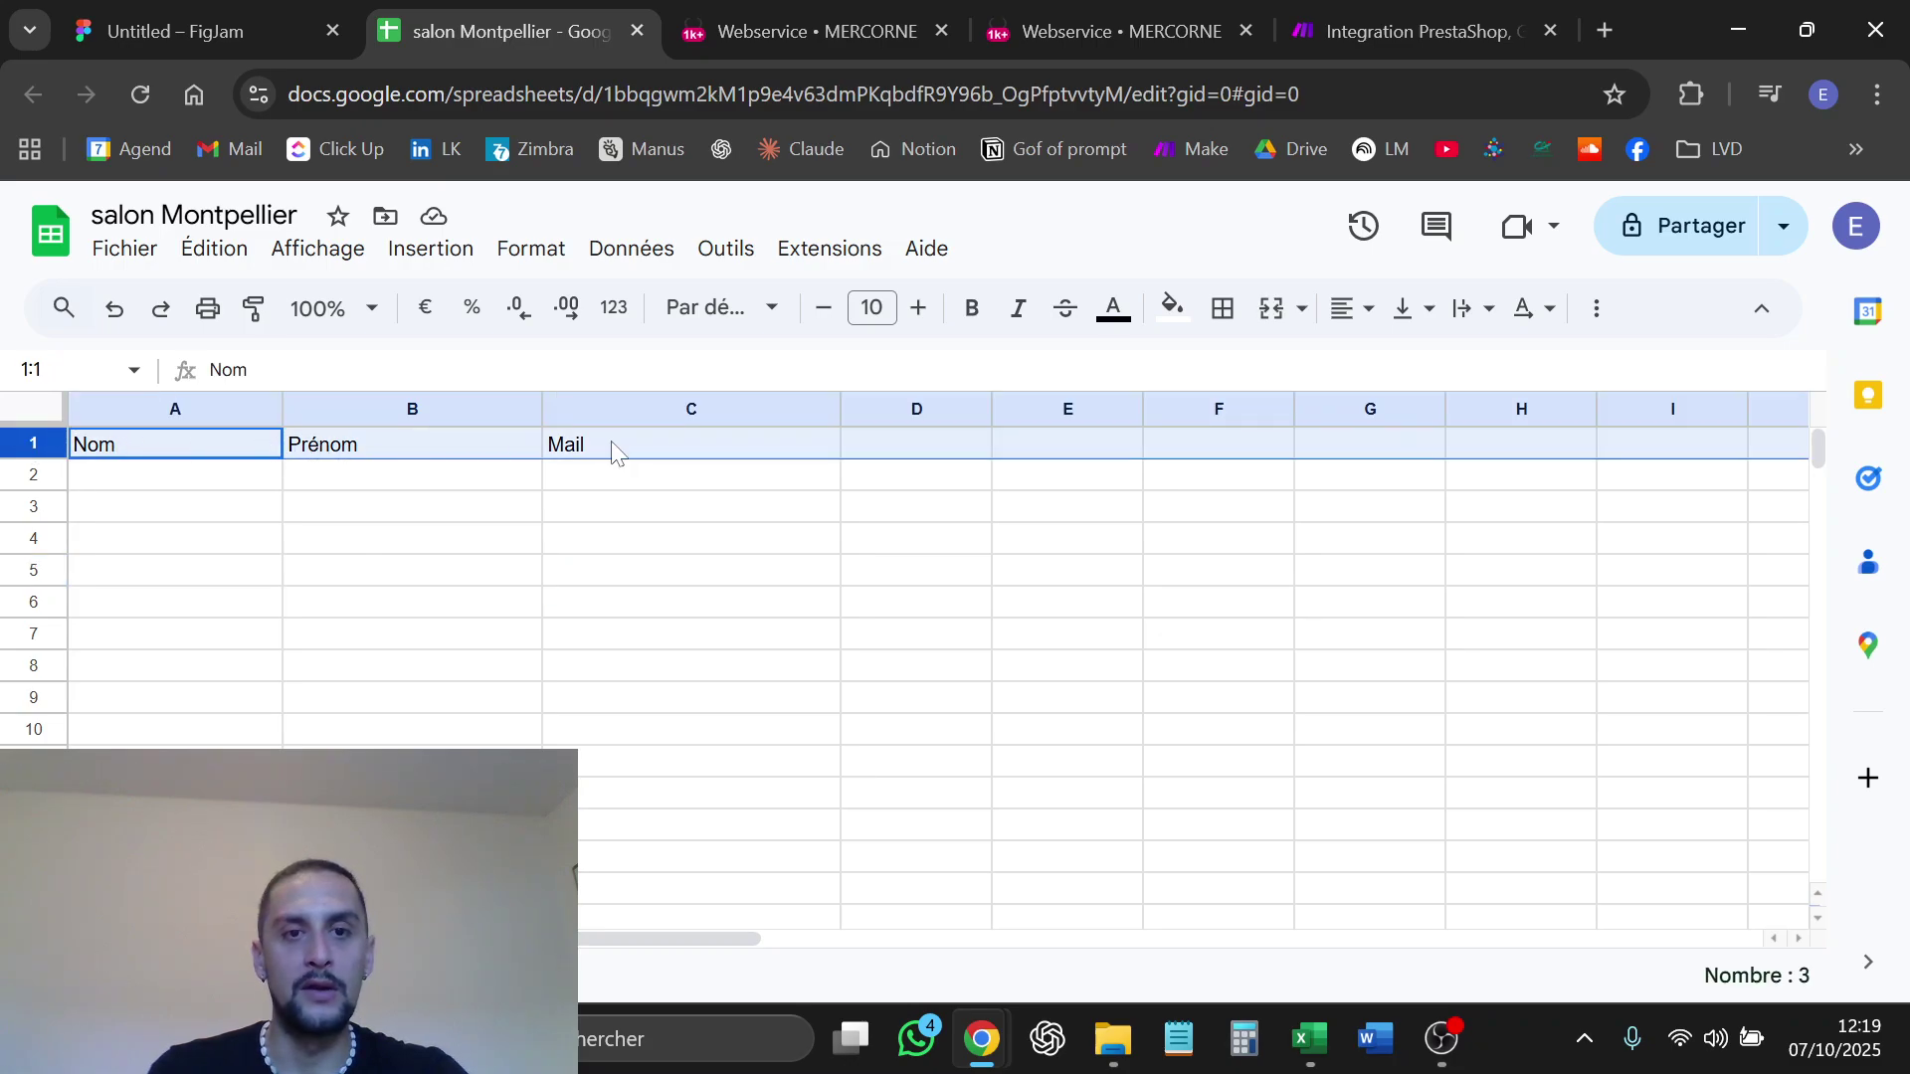
click(149, 486)
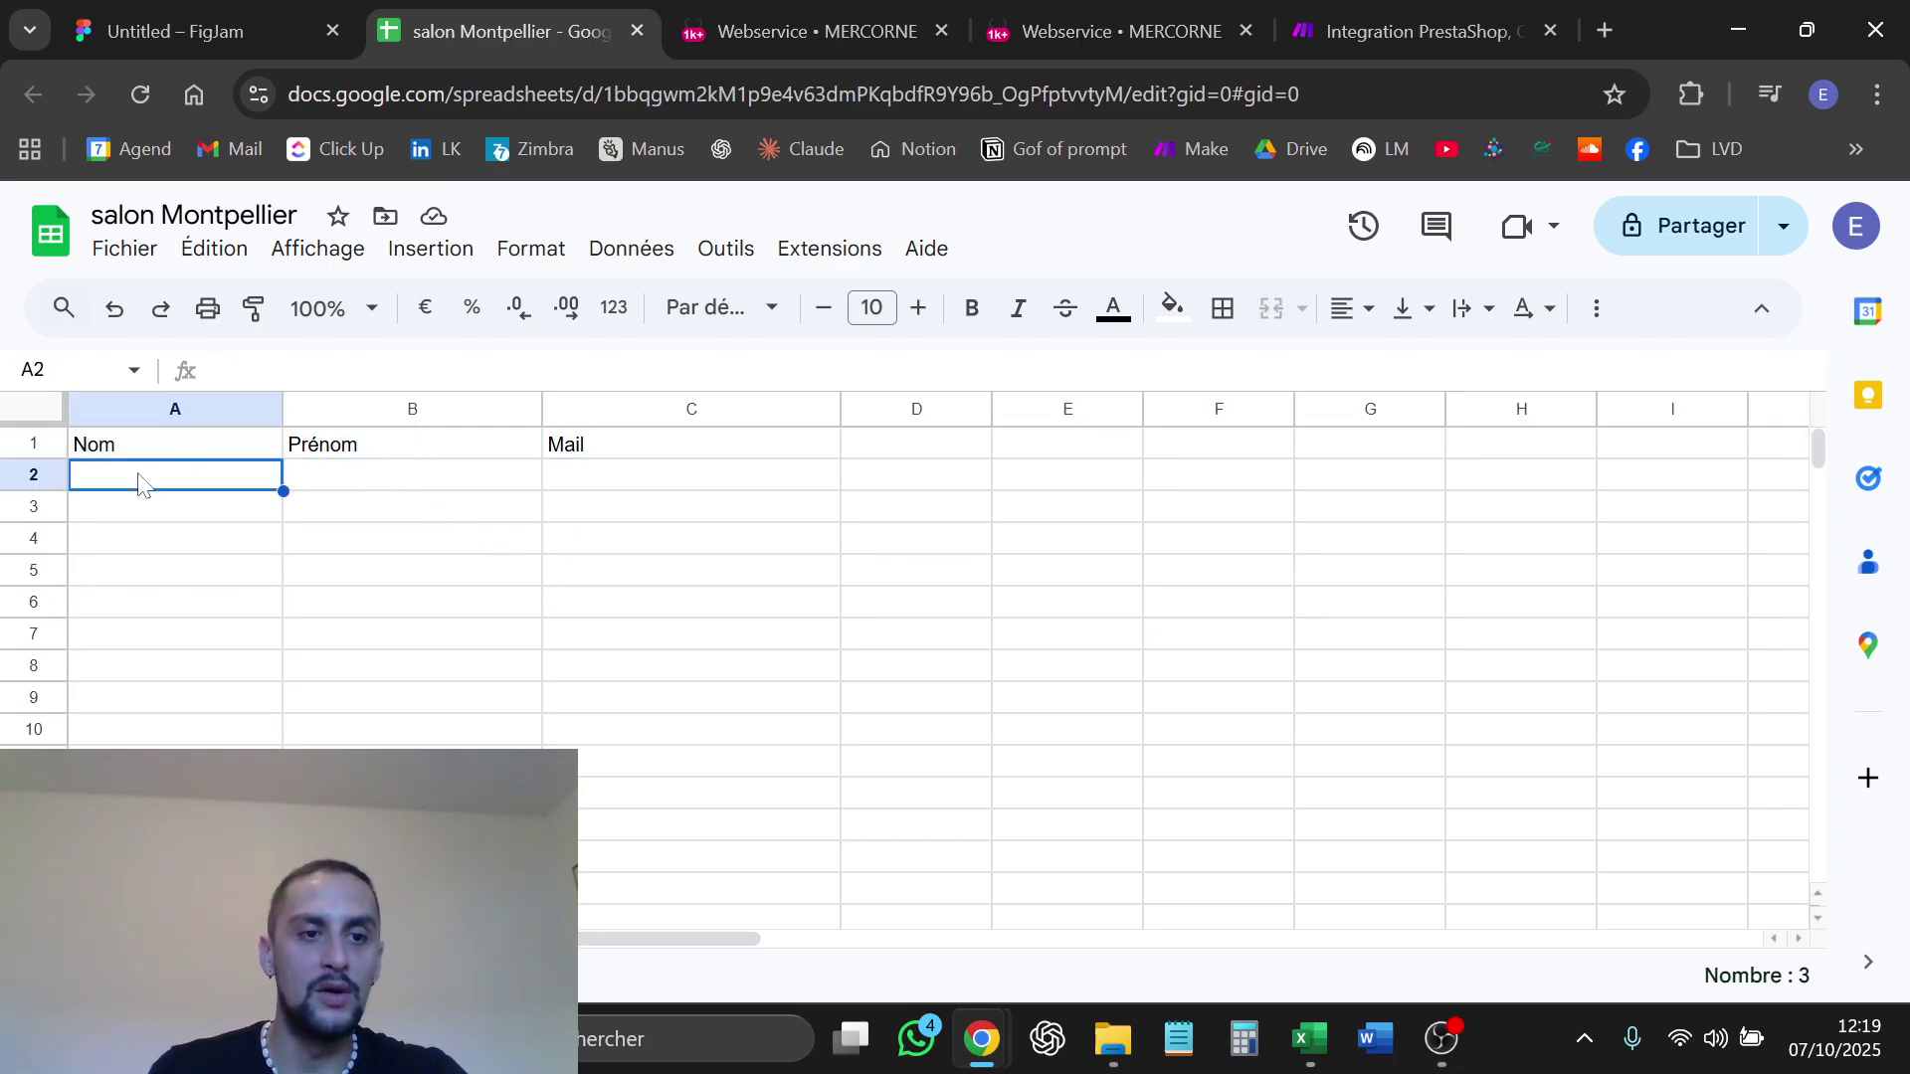
click(1311, 22)
scroll(732, 470, down, 1)
scroll(732, 470, down, 3)
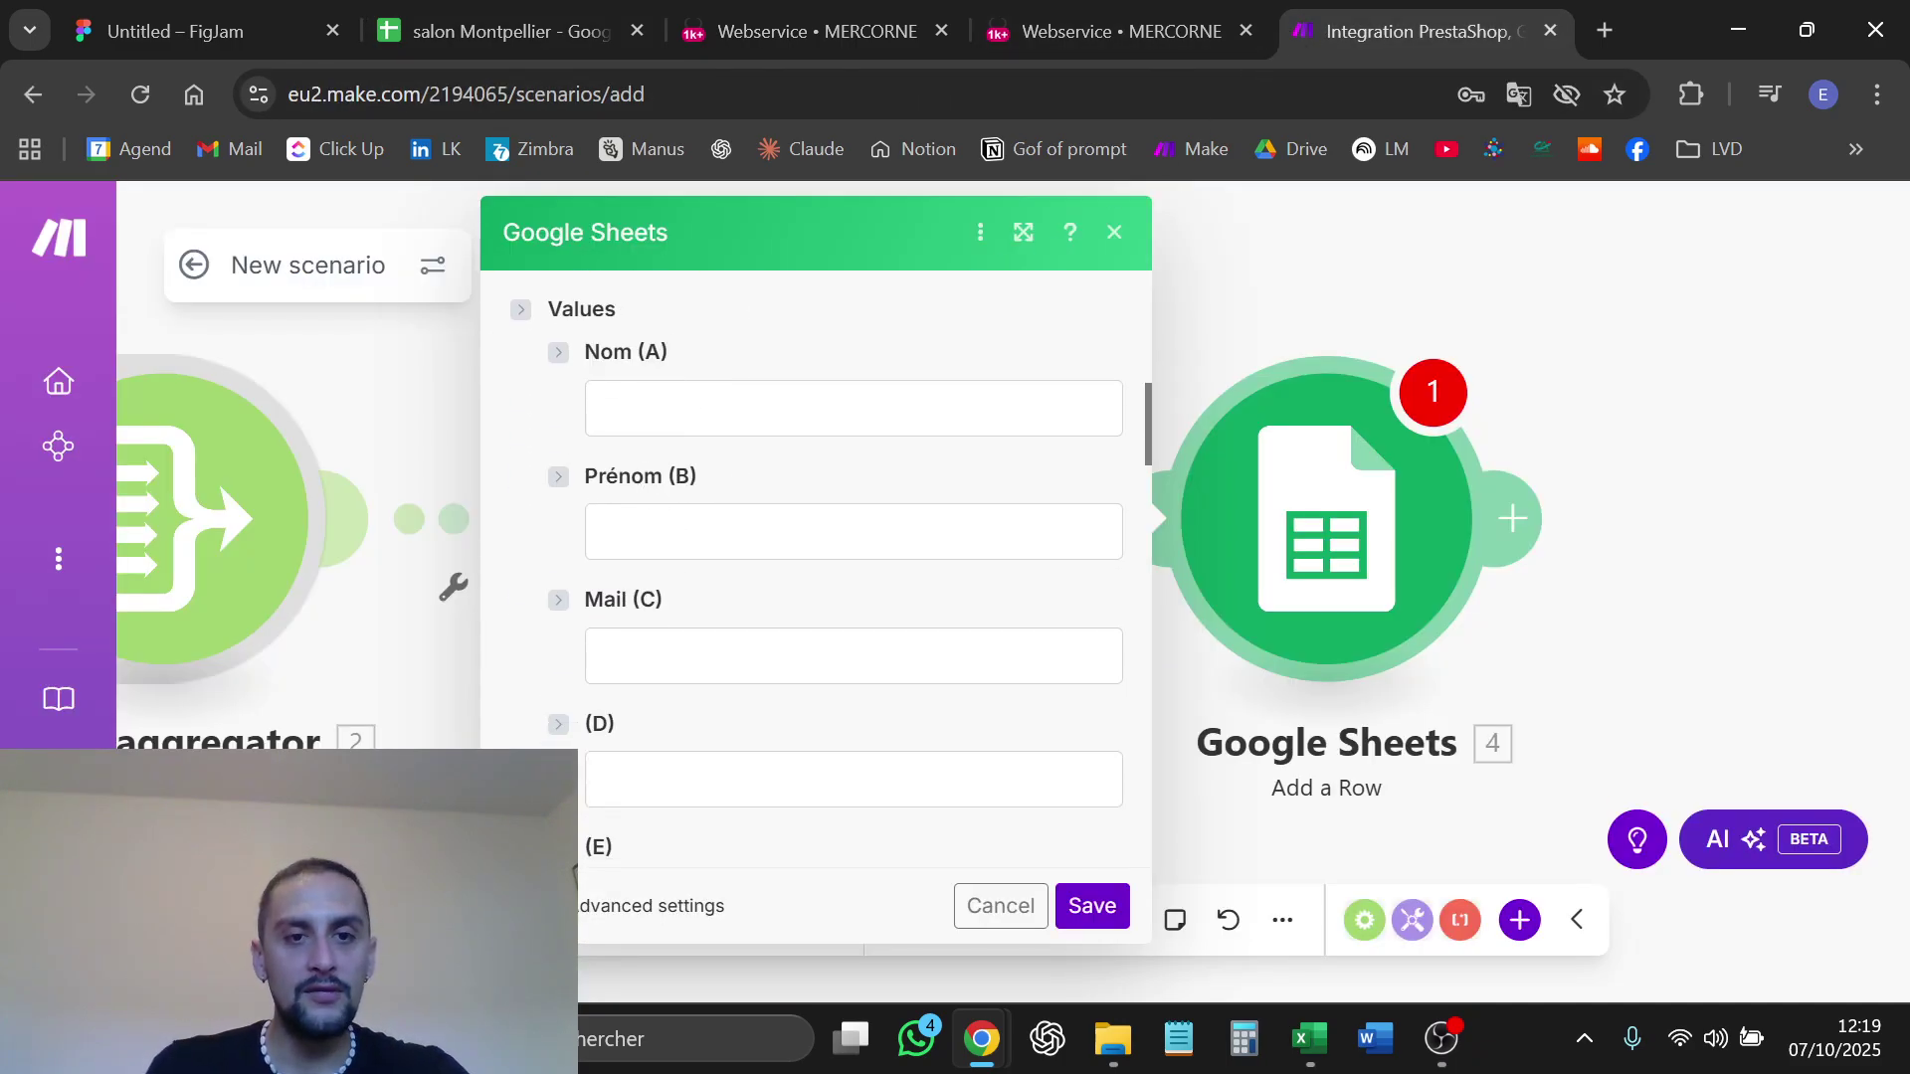
click(854, 408)
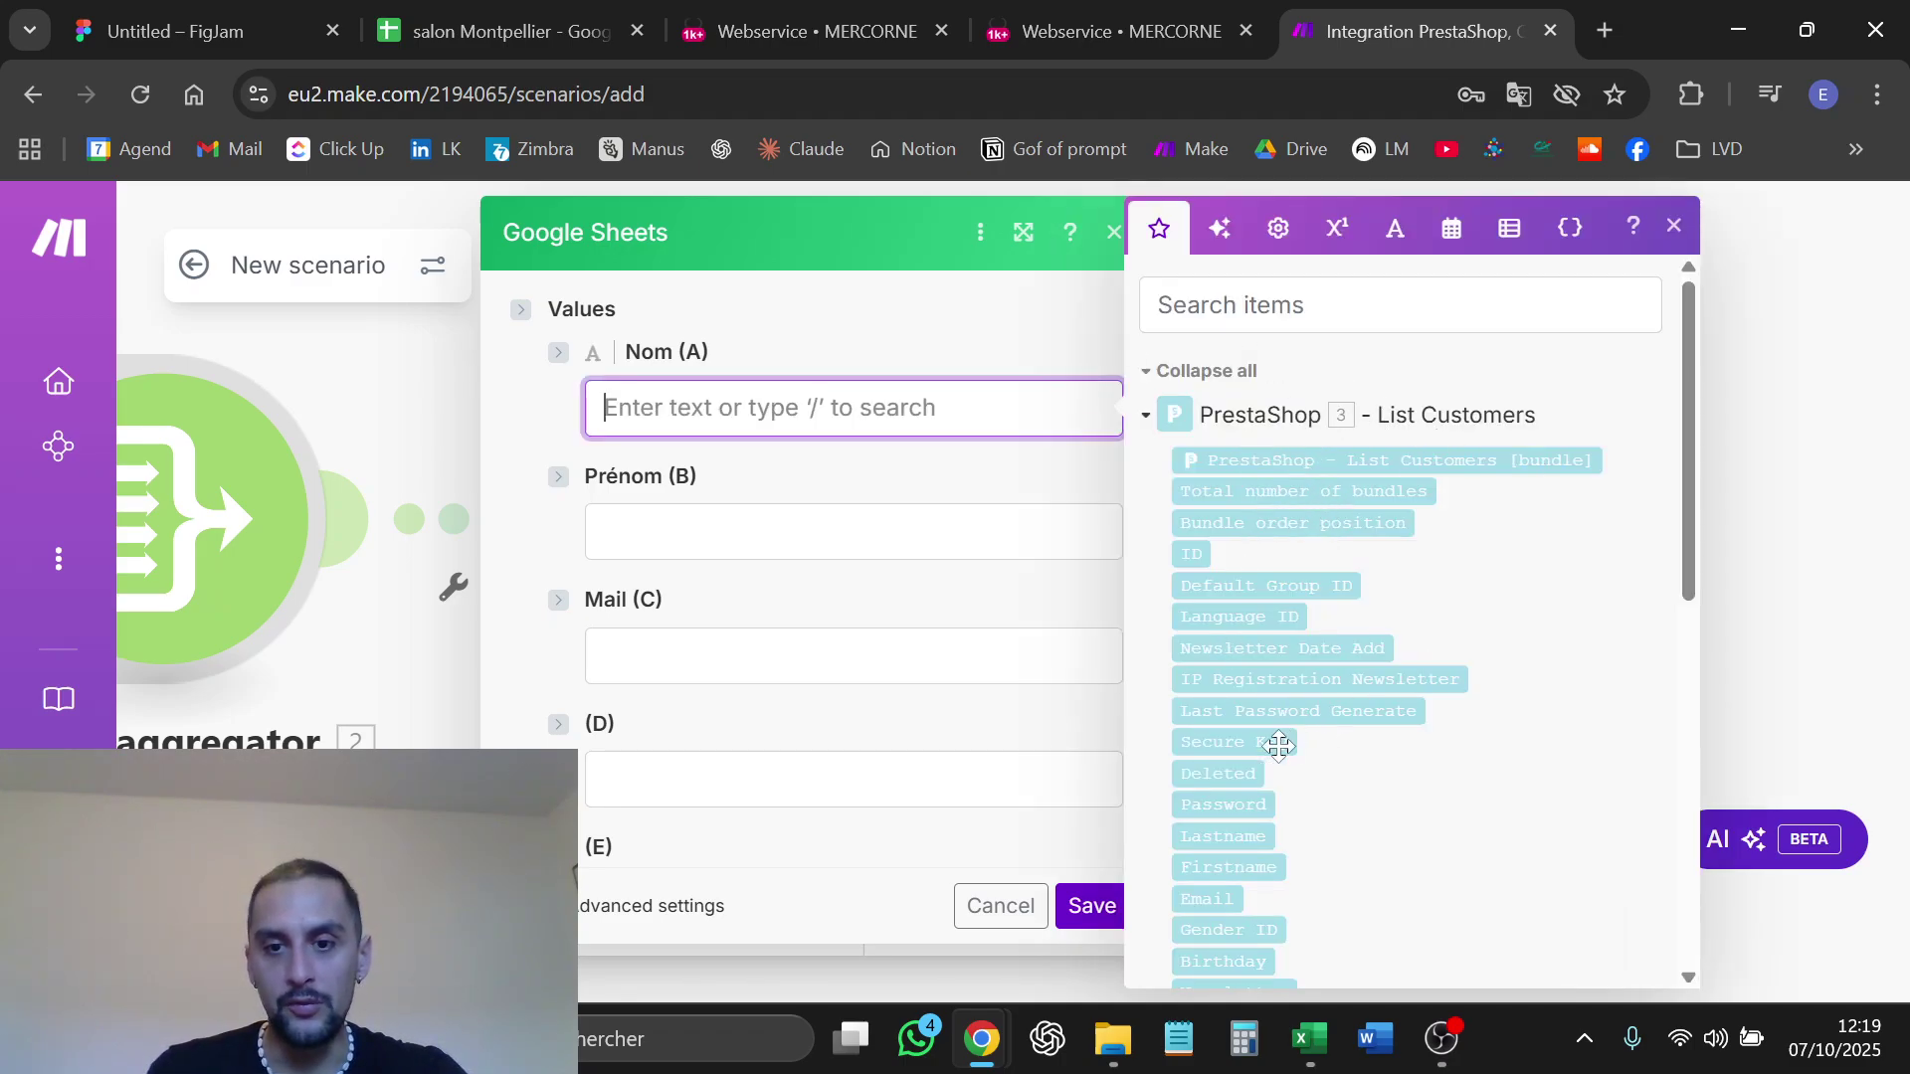
click(1241, 868)
click(851, 553)
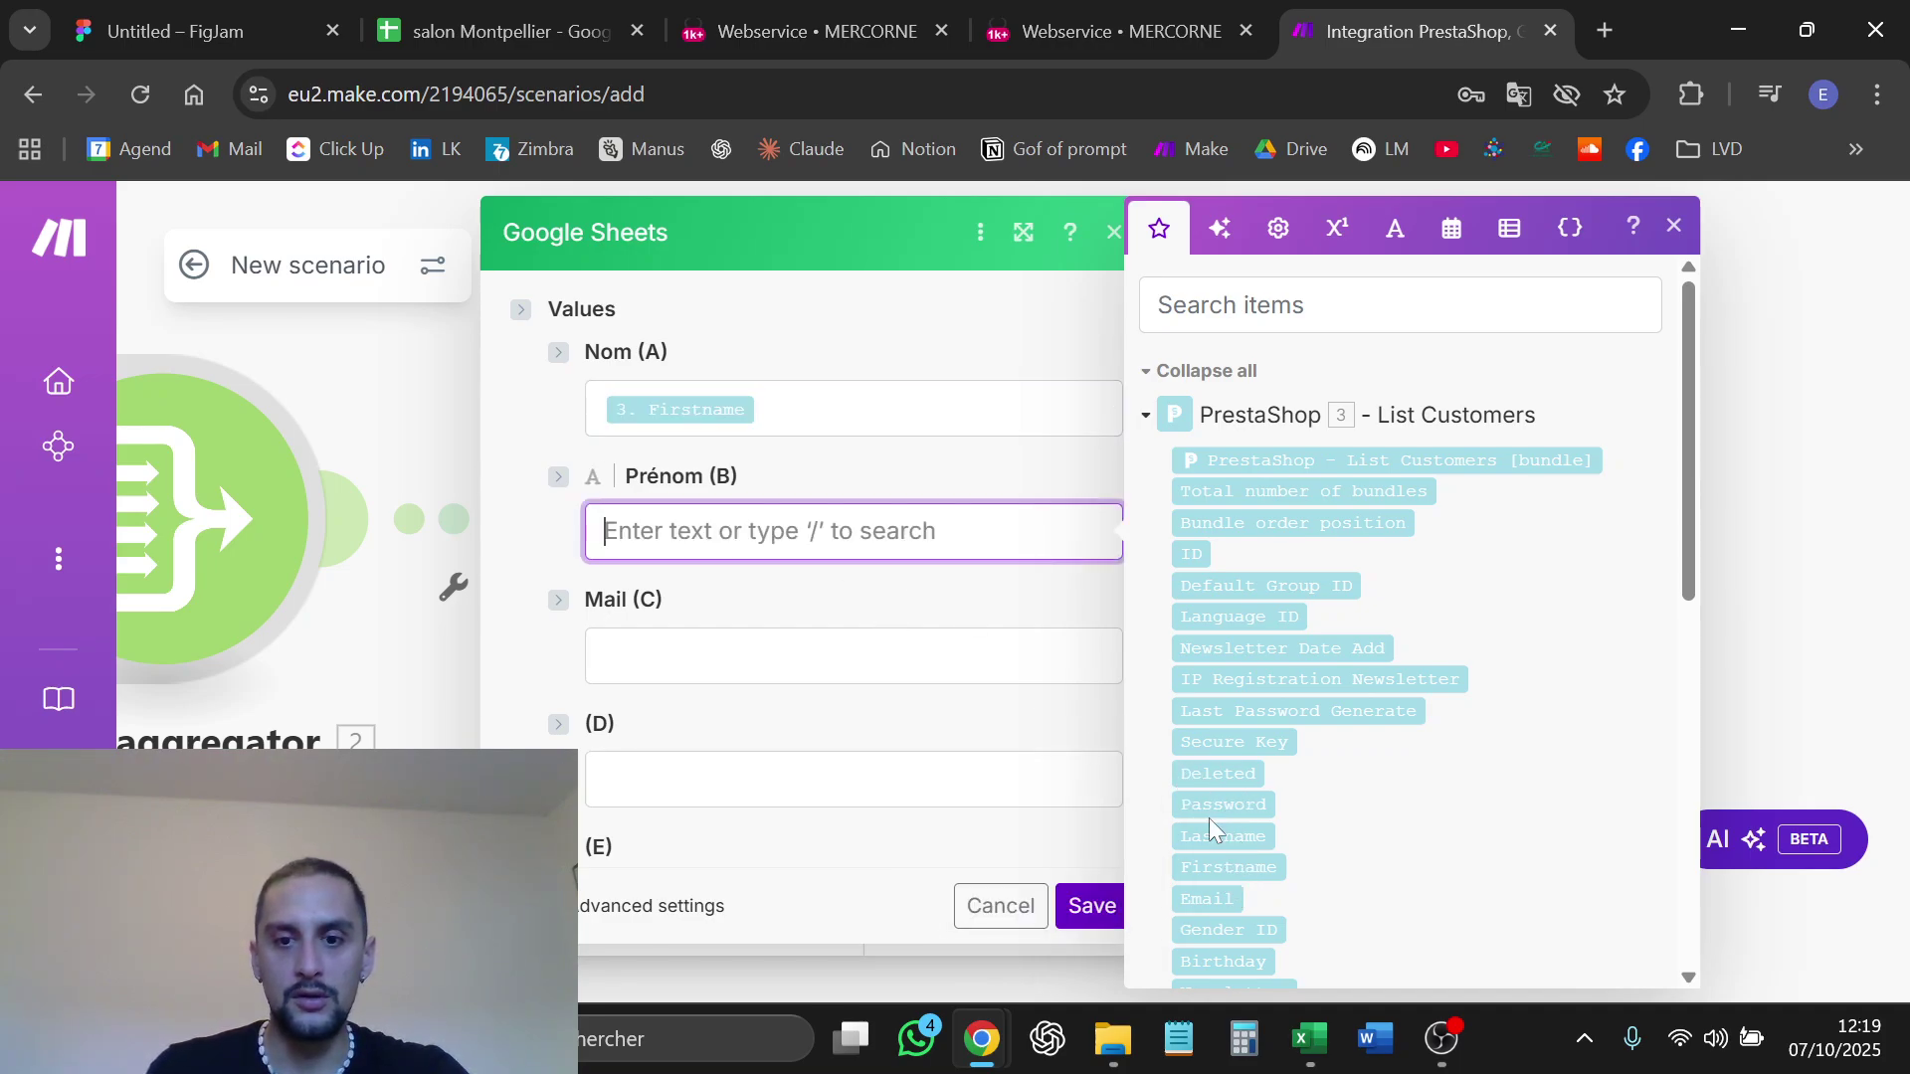
key(shift+Tab)
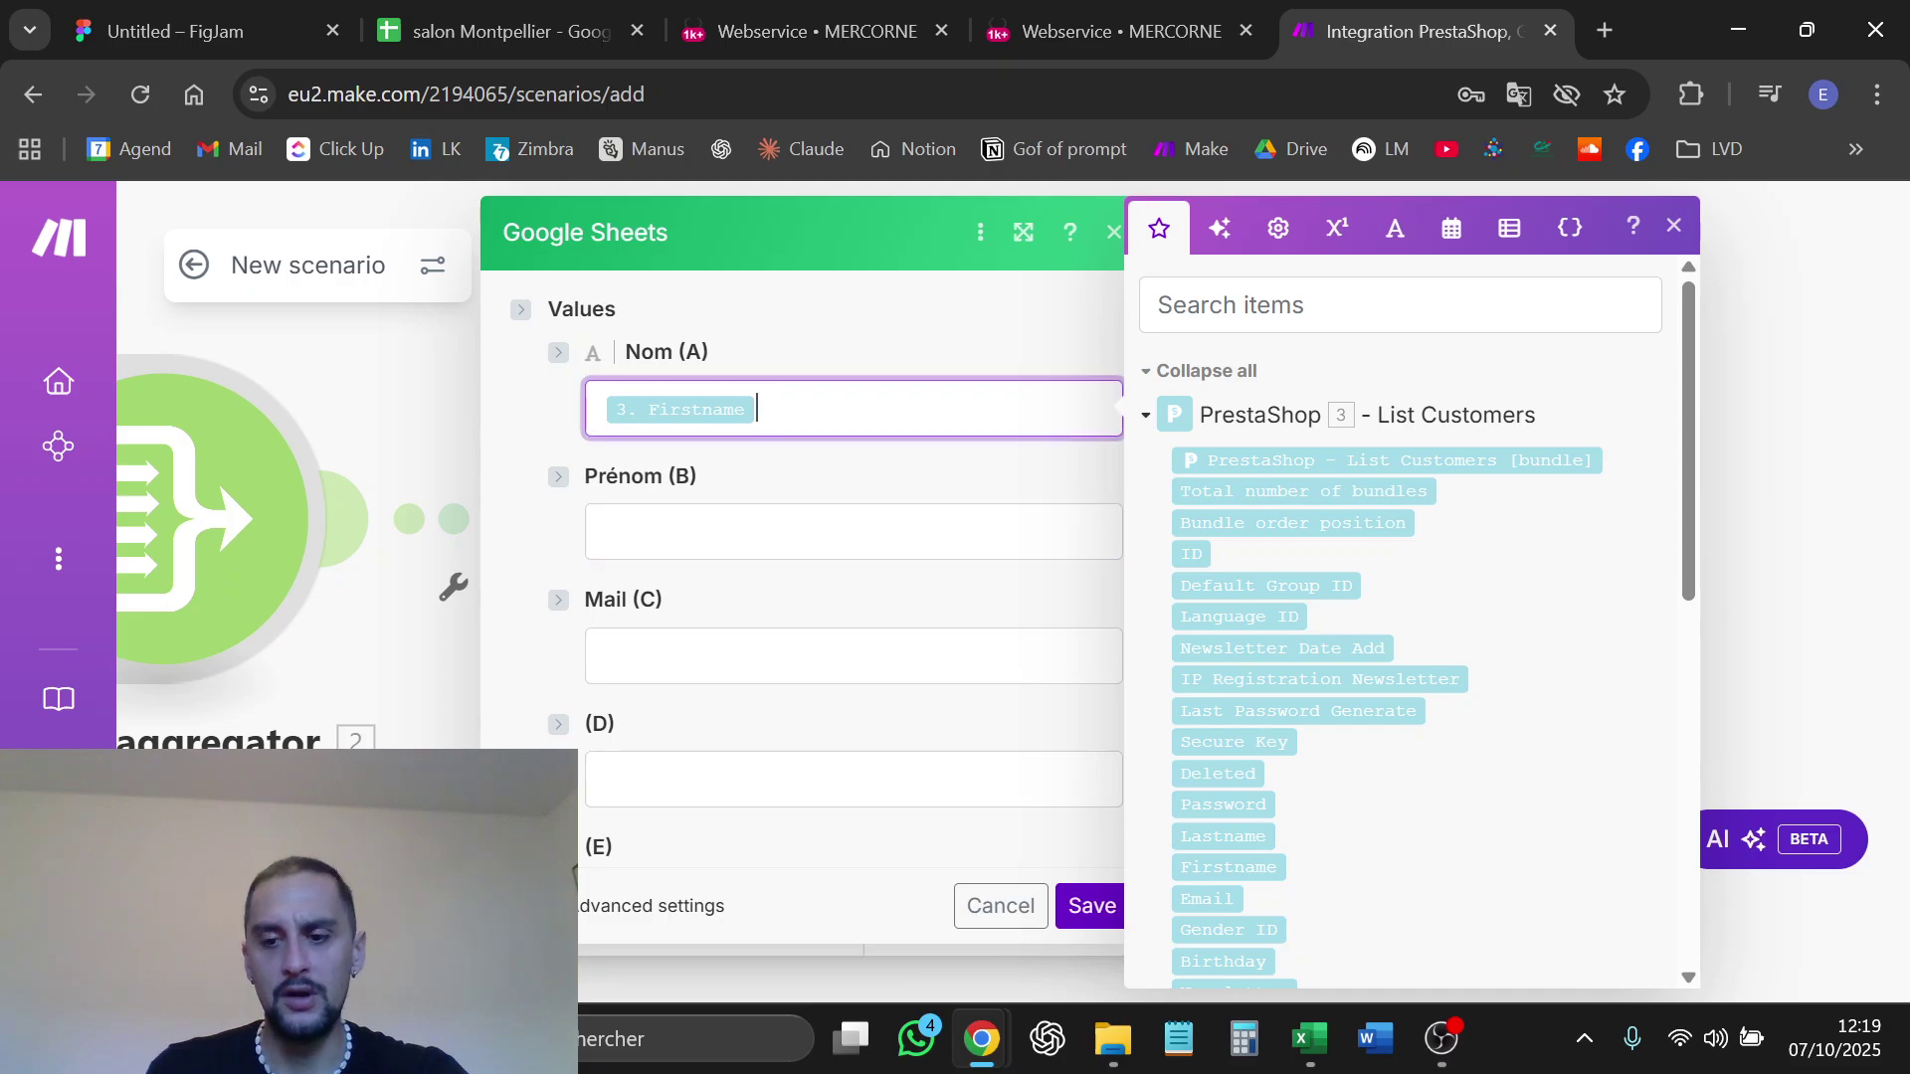
key(BackSpace)
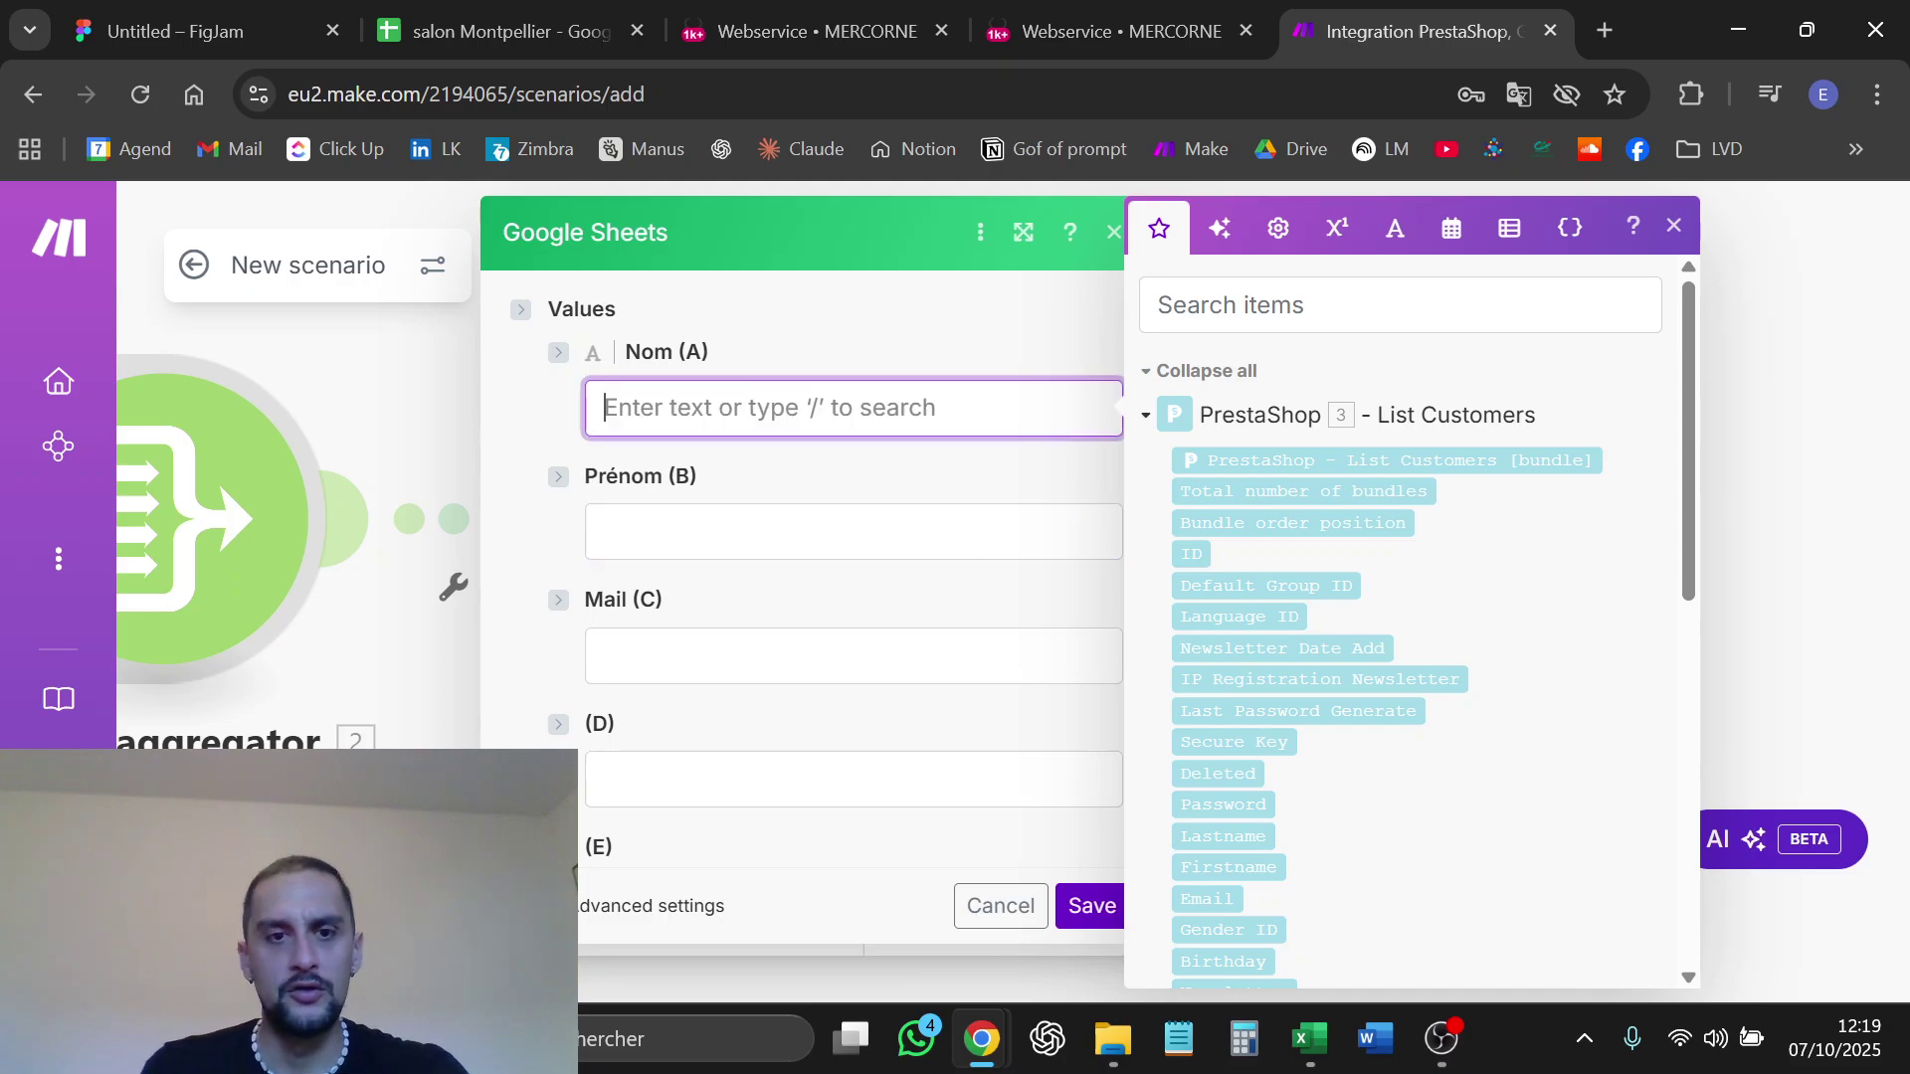
Map the List Customers Lastname to Nom (A), Firstname to Prénom (B) and Email to Mail (C), and save the module
click(1231, 836)
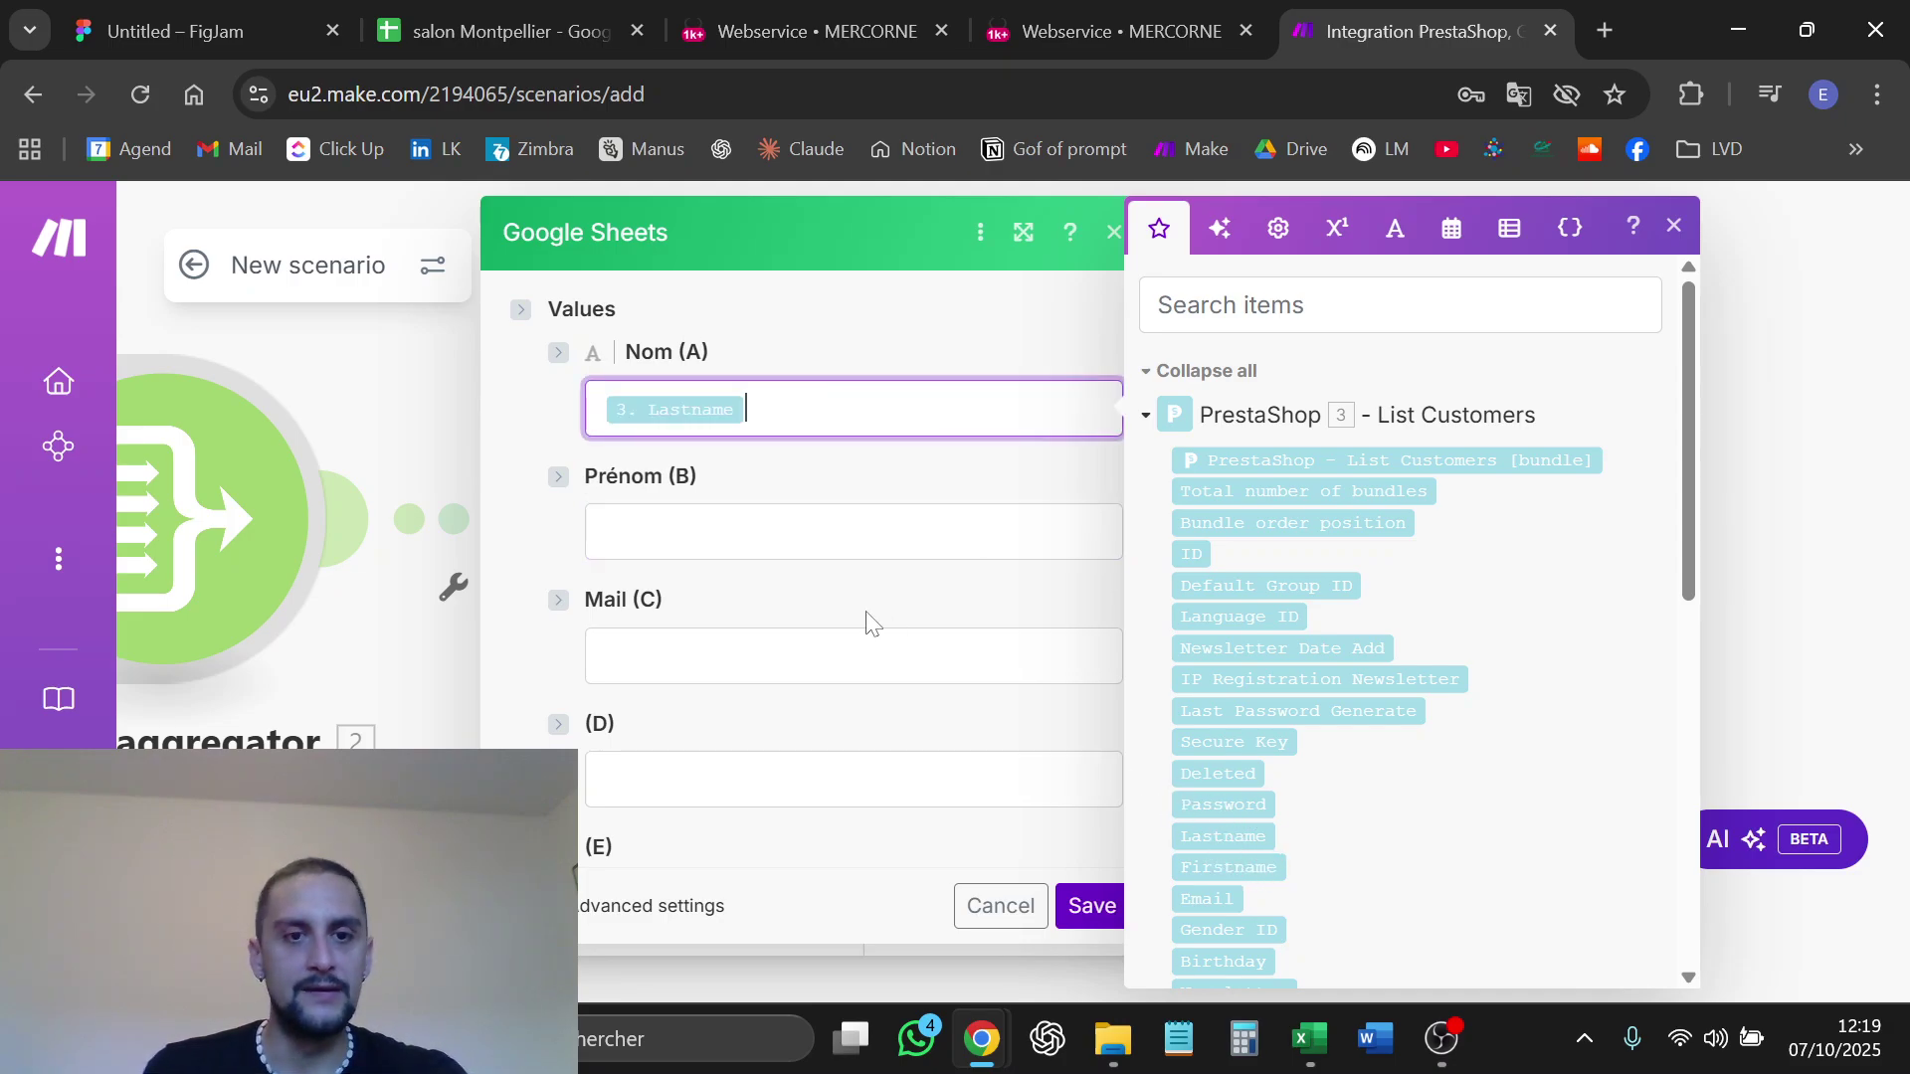
click(858, 546)
click(1217, 865)
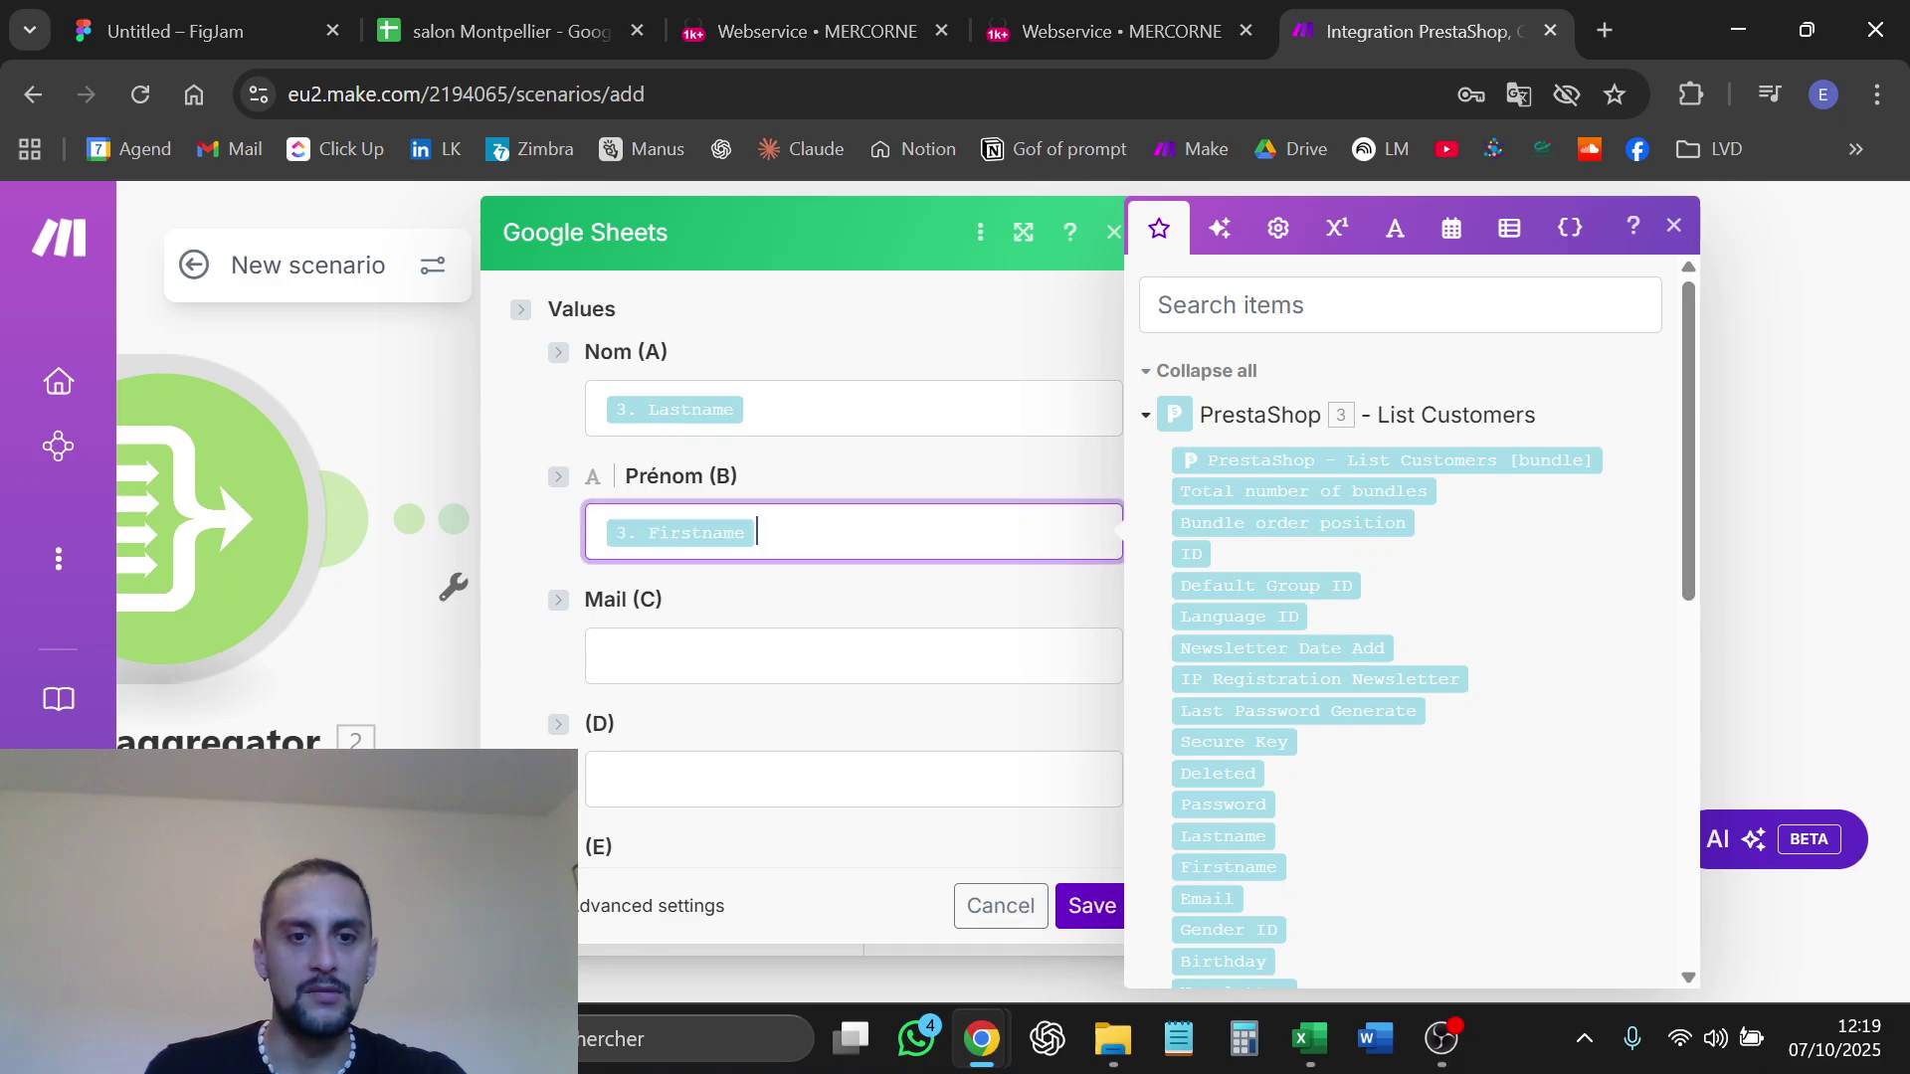
click(896, 657)
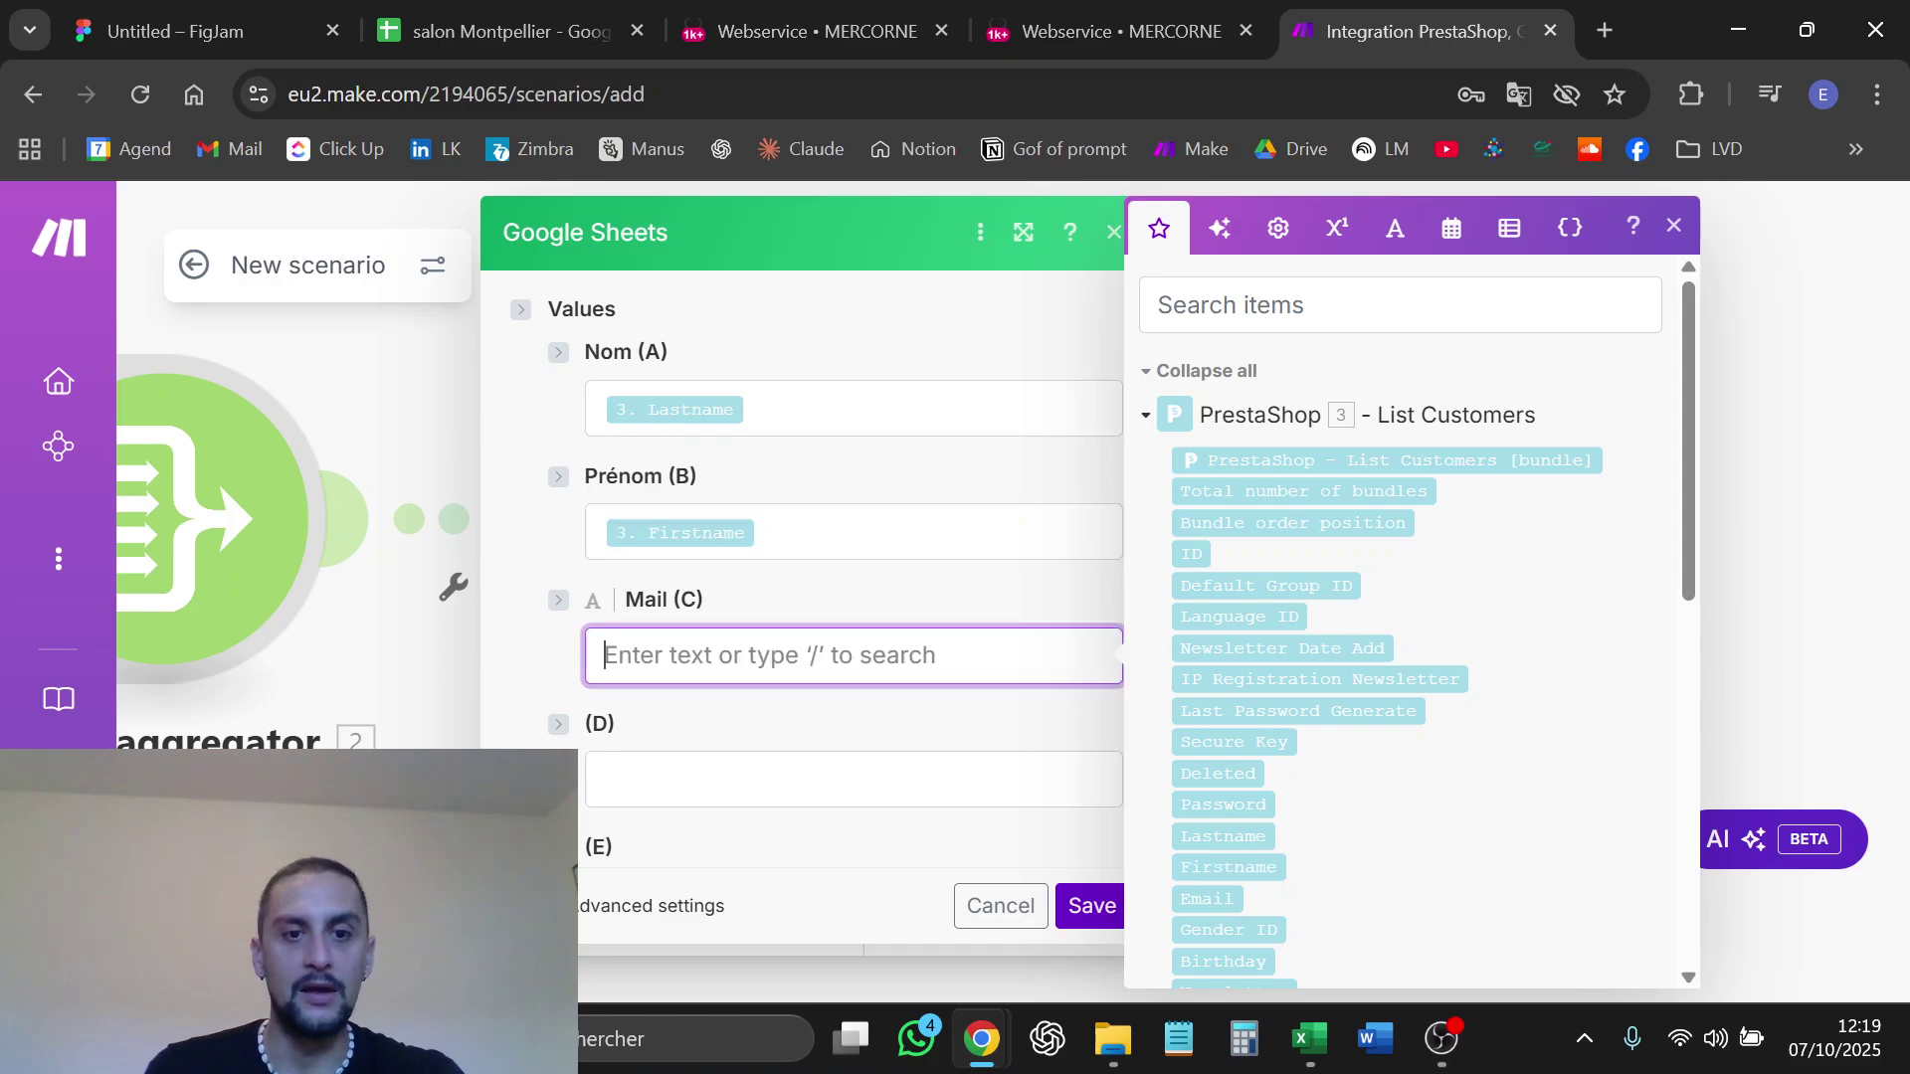
click(1209, 898)
click(1092, 906)
Save the scenario and run it once
scroll(828, 642, down, 5)
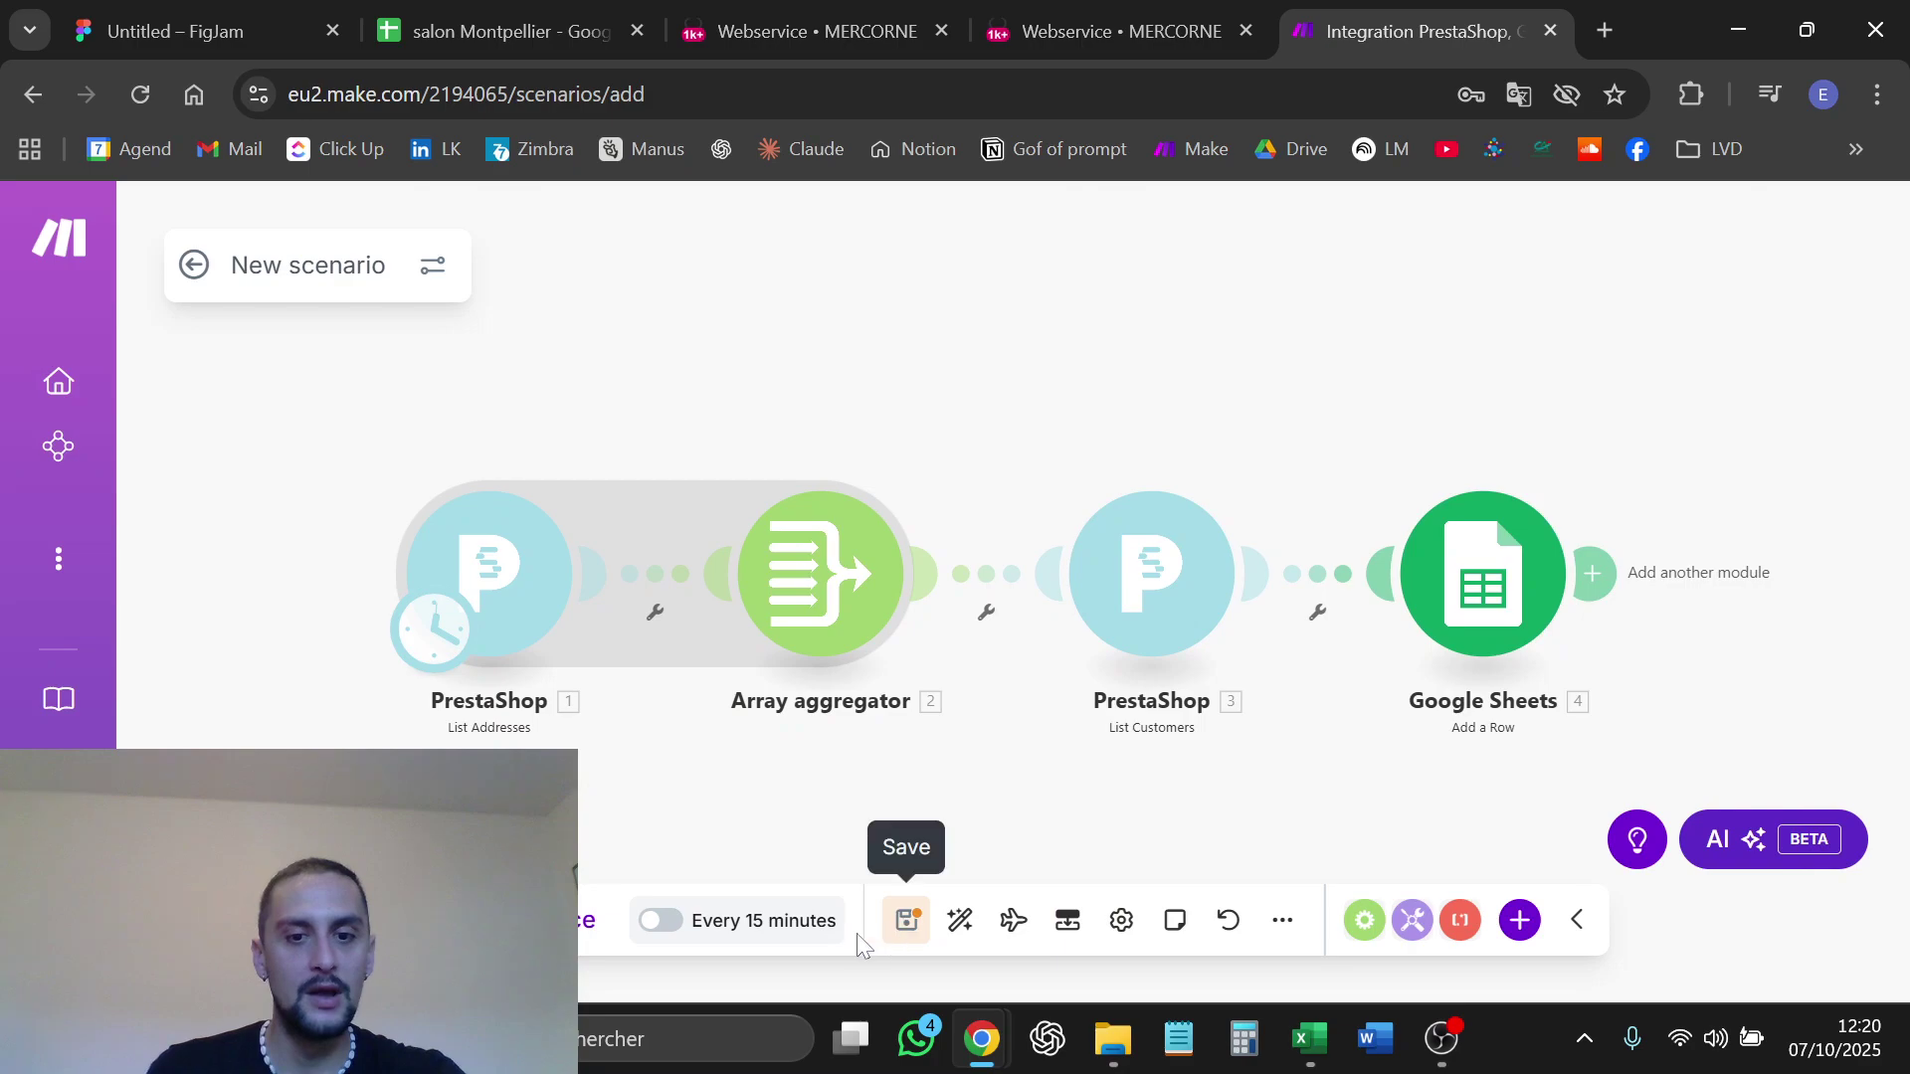
click(906, 925)
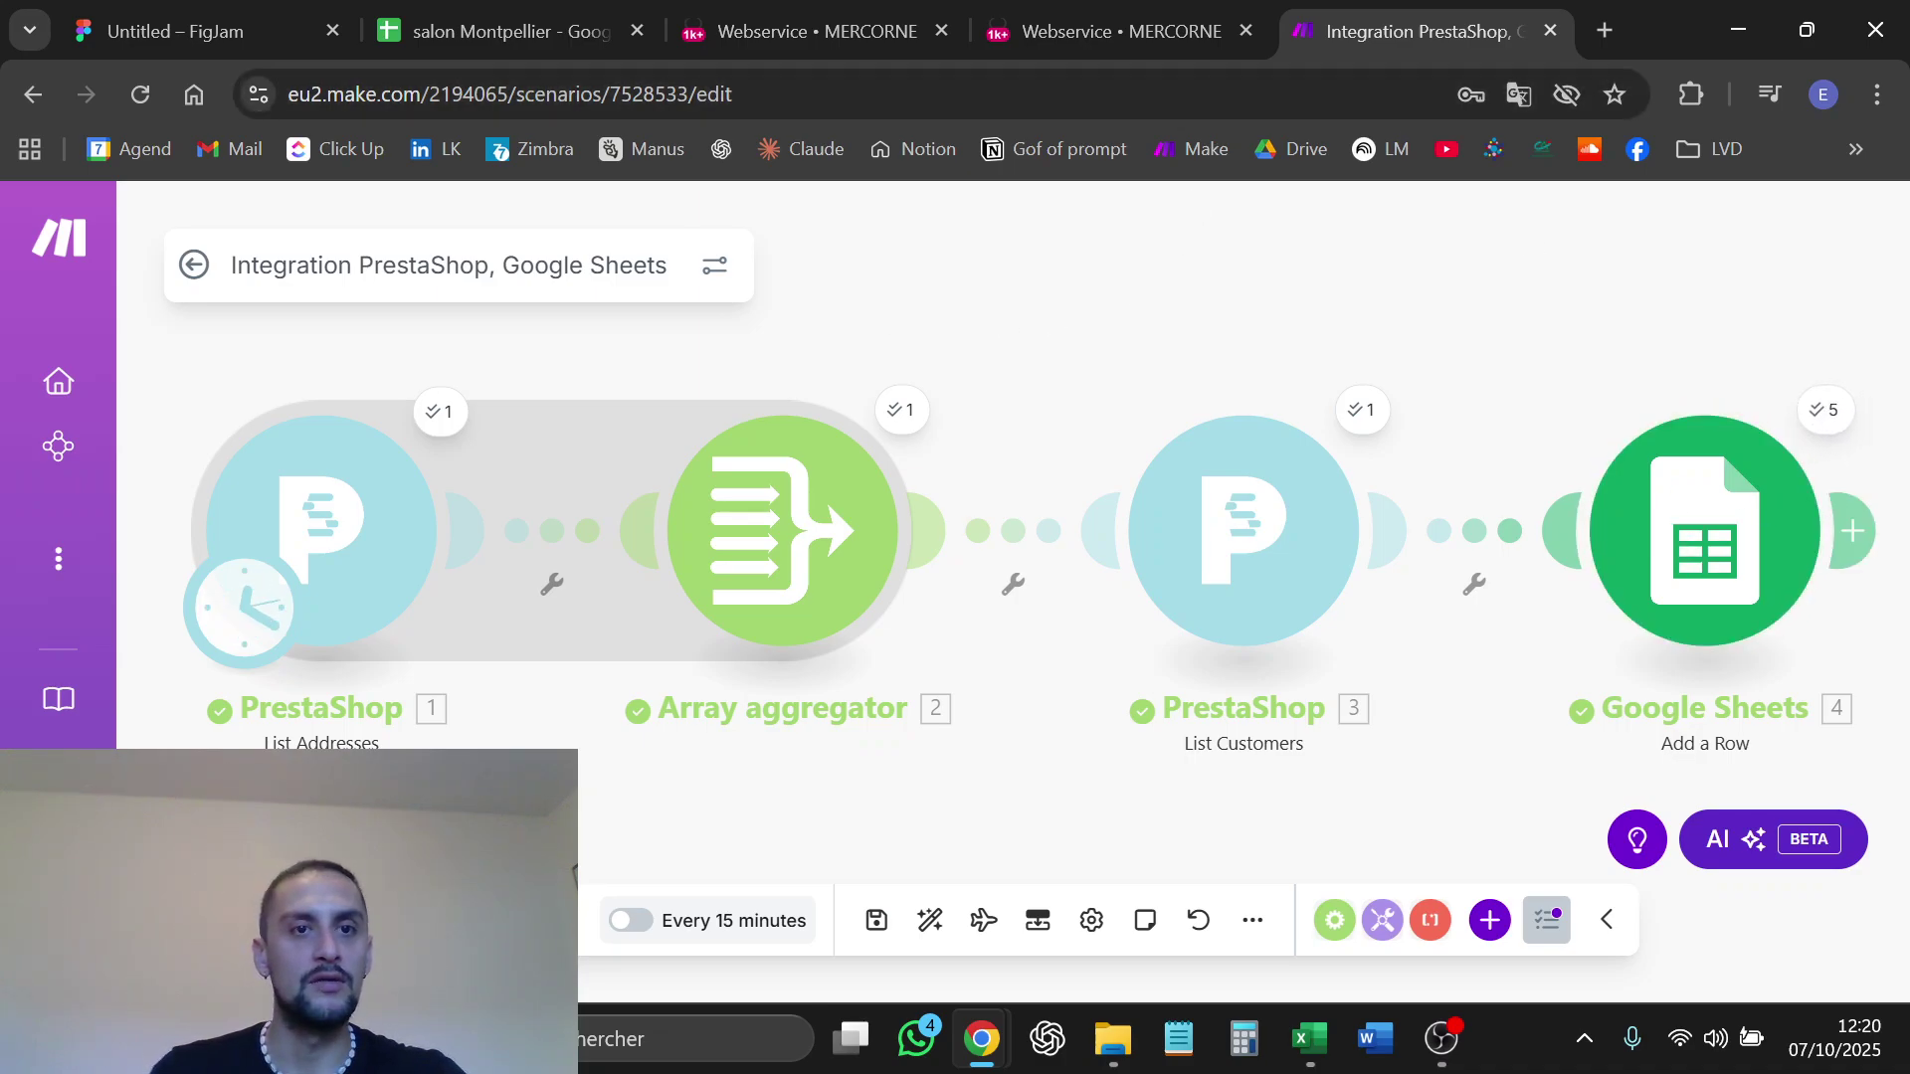
Check the customer rows added to the salon Montpellier sheet and return to the FigJam board
click(478, 16)
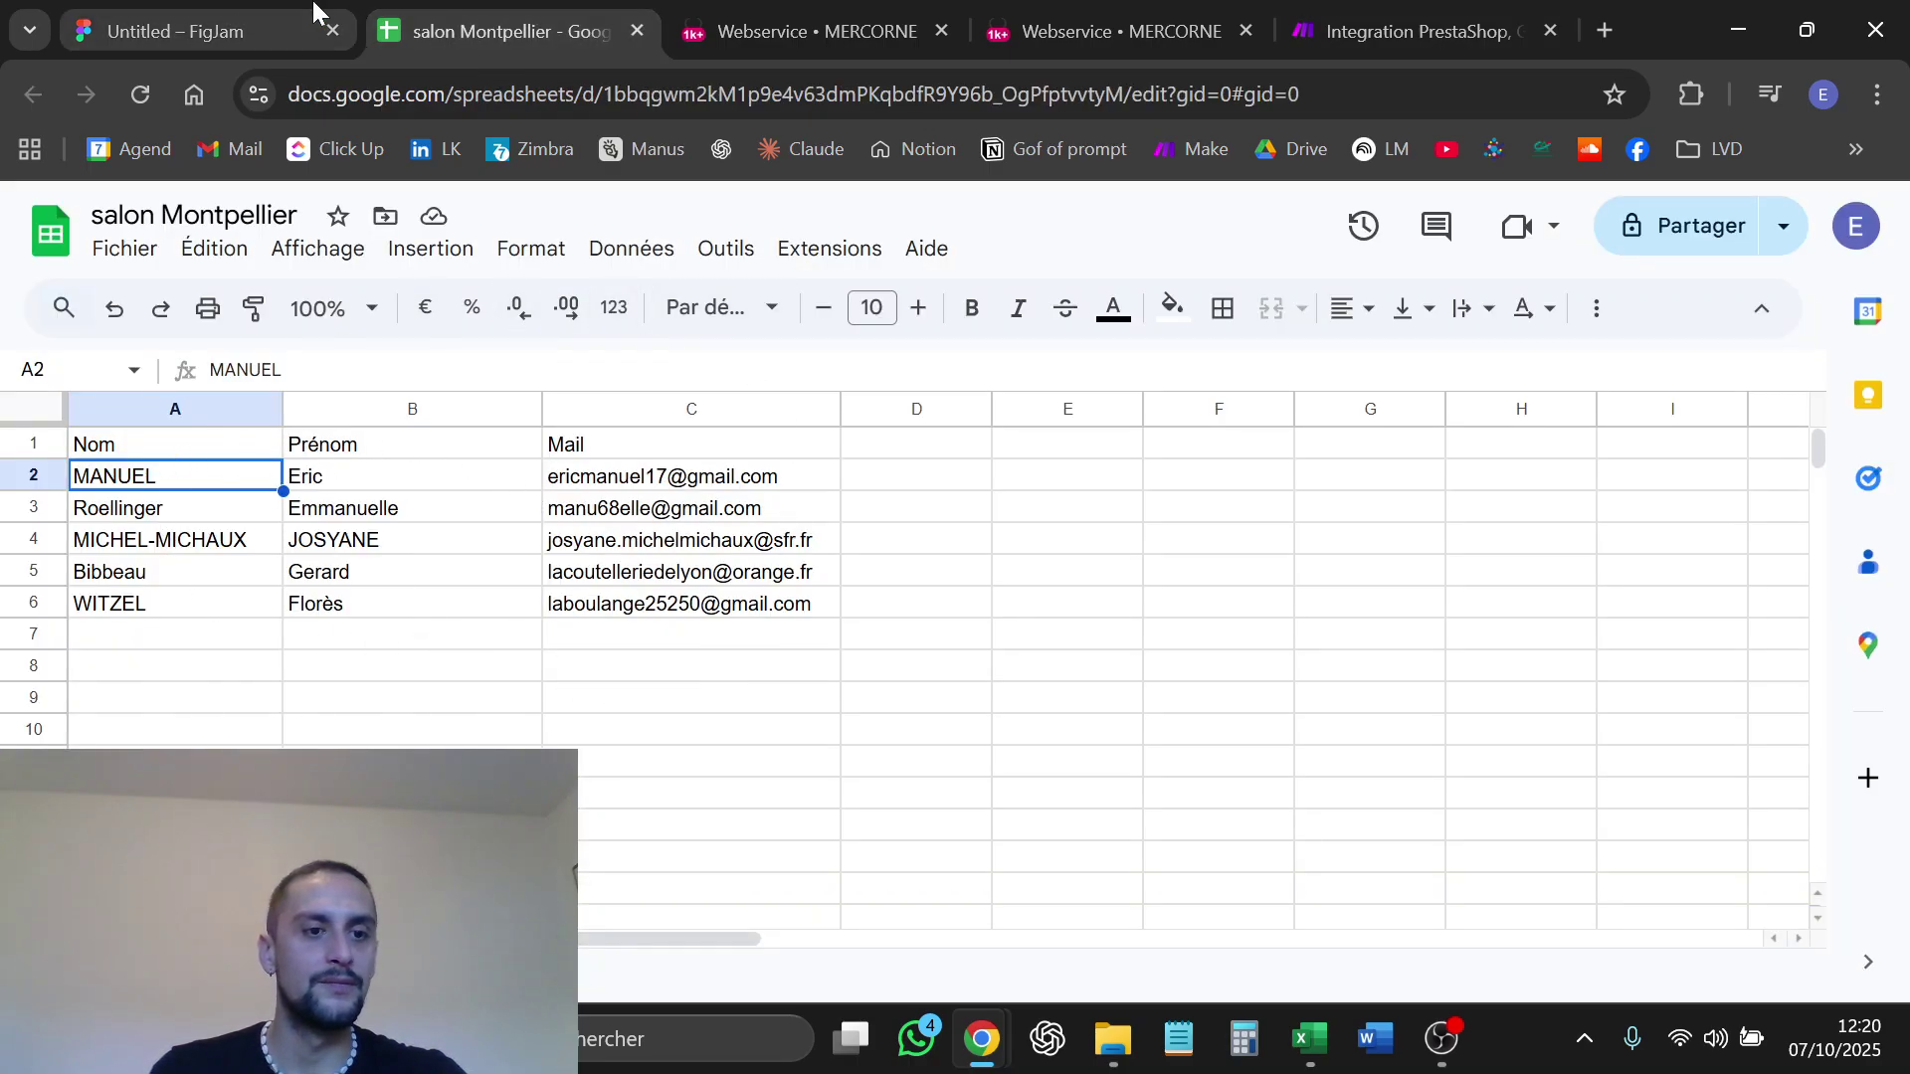
click(251, 8)
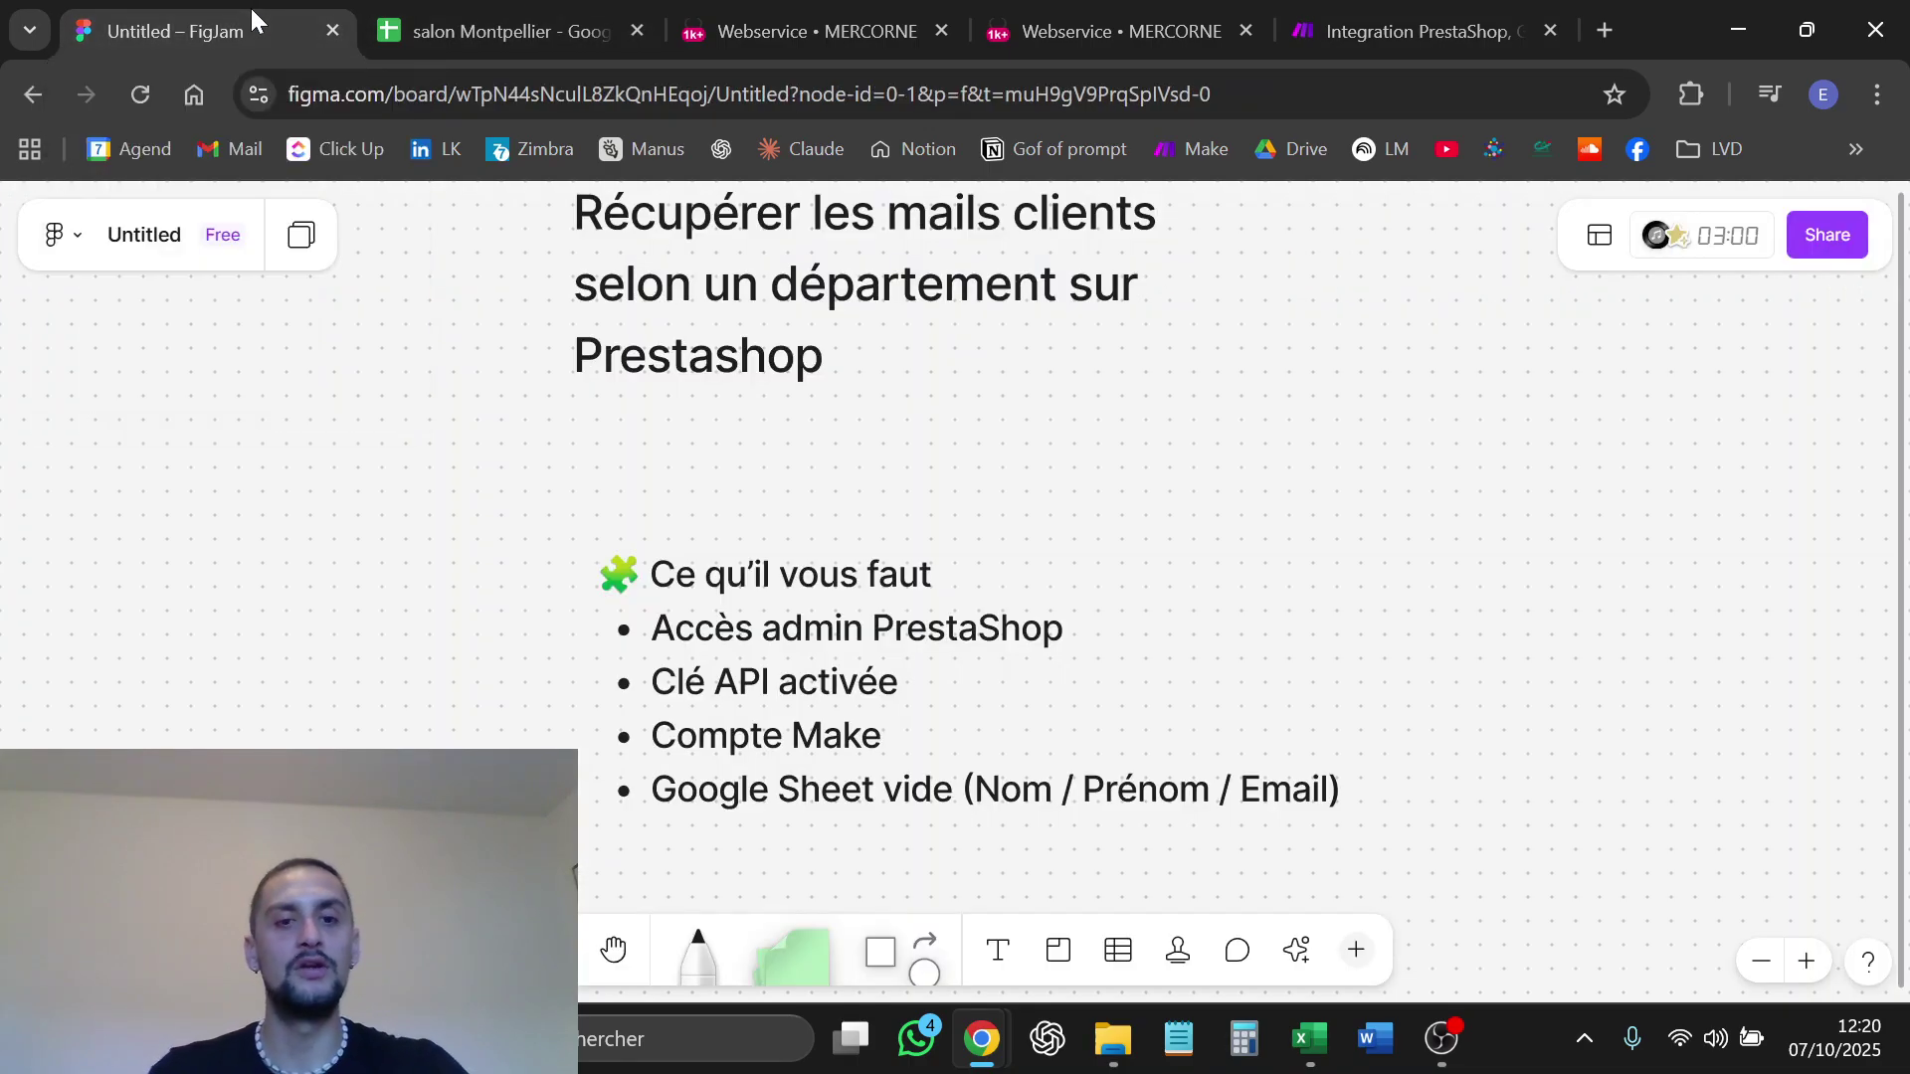